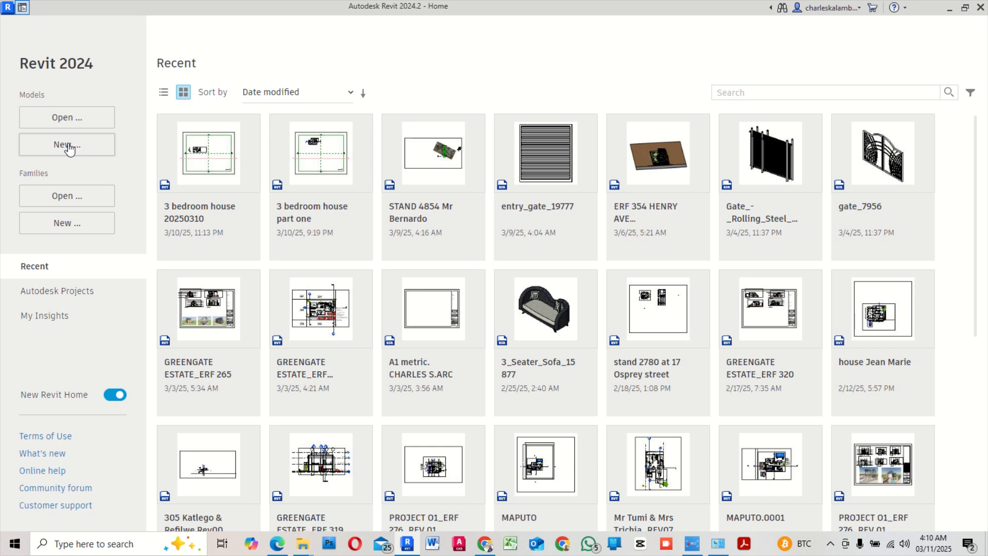
Create a new project from the Metric Multi-discipline template
click(69, 147)
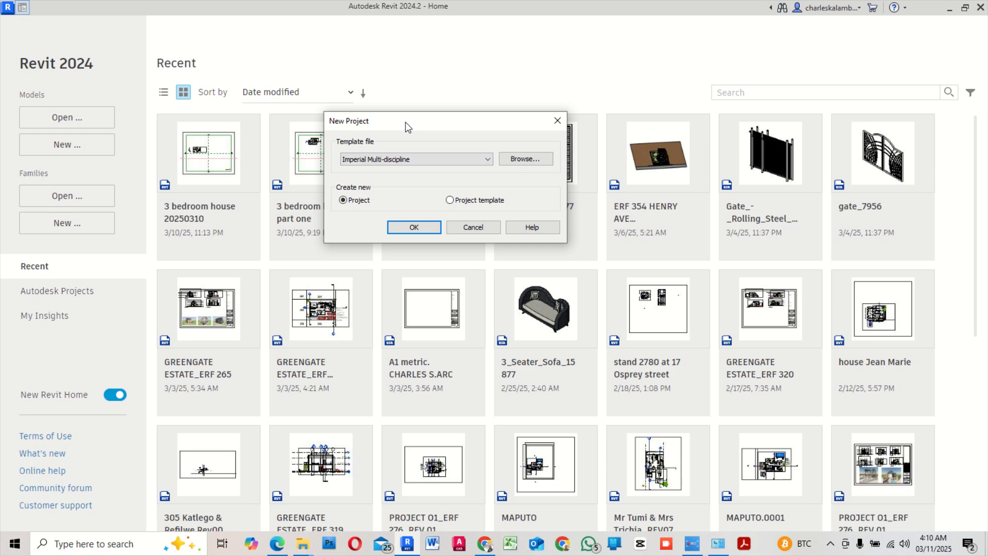
drag(404, 121, 416, 75)
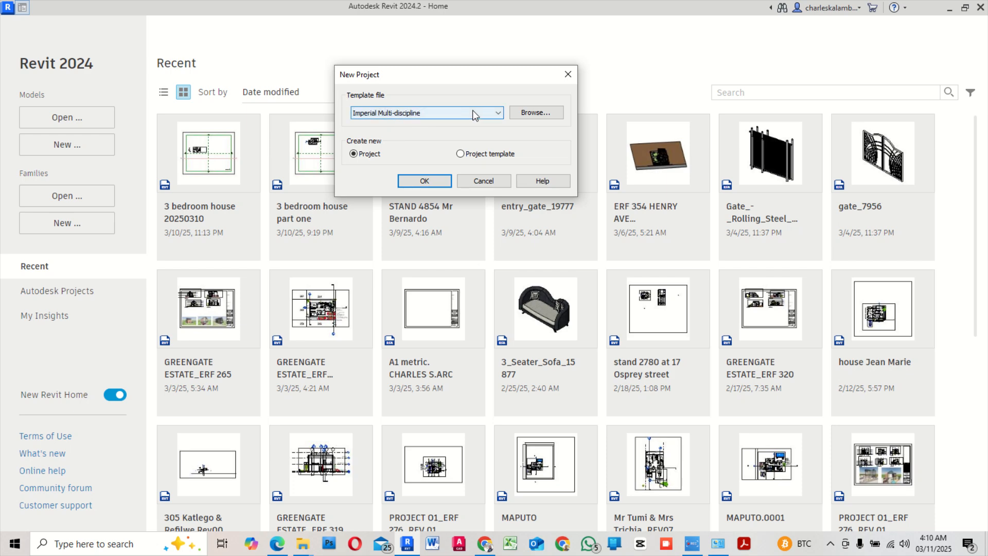
click(494, 118)
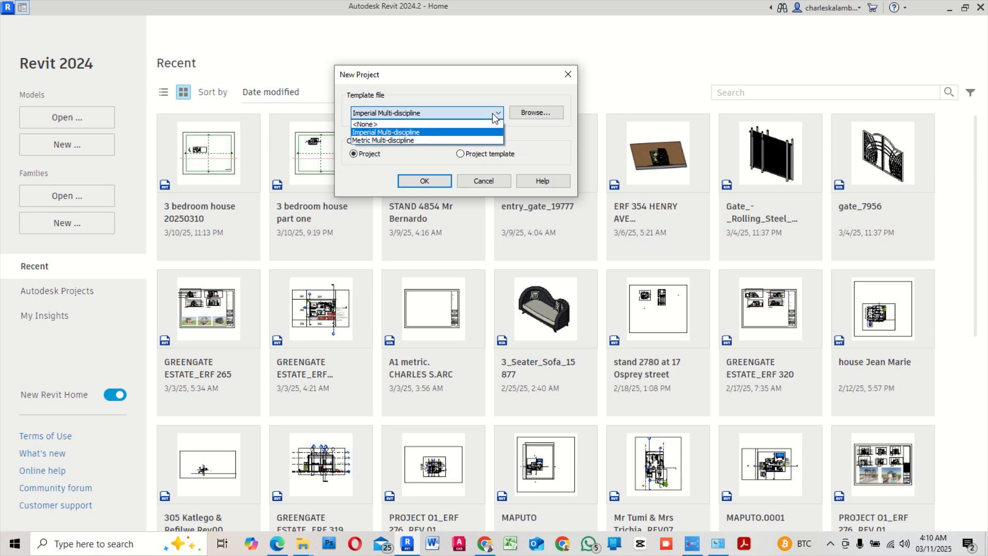
click(416, 142)
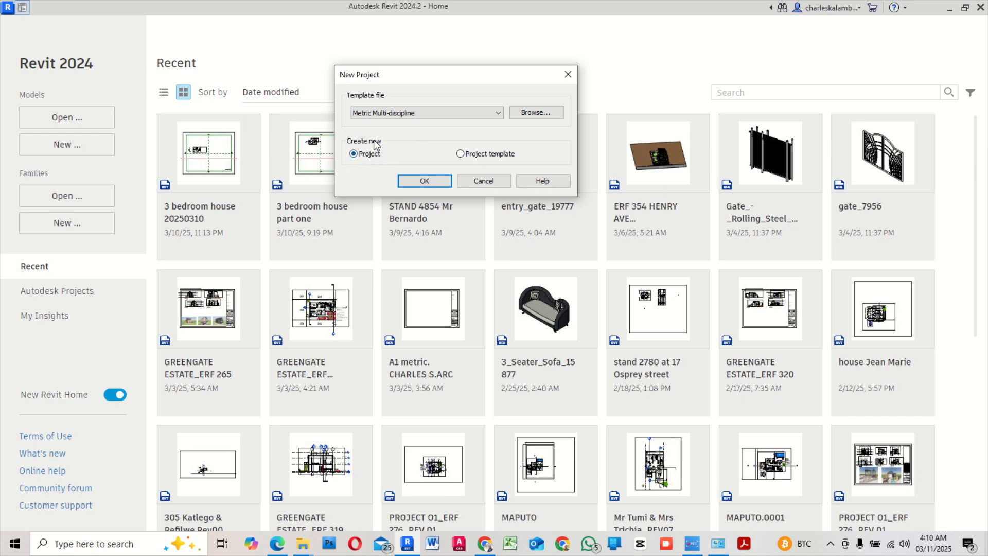
click(415, 181)
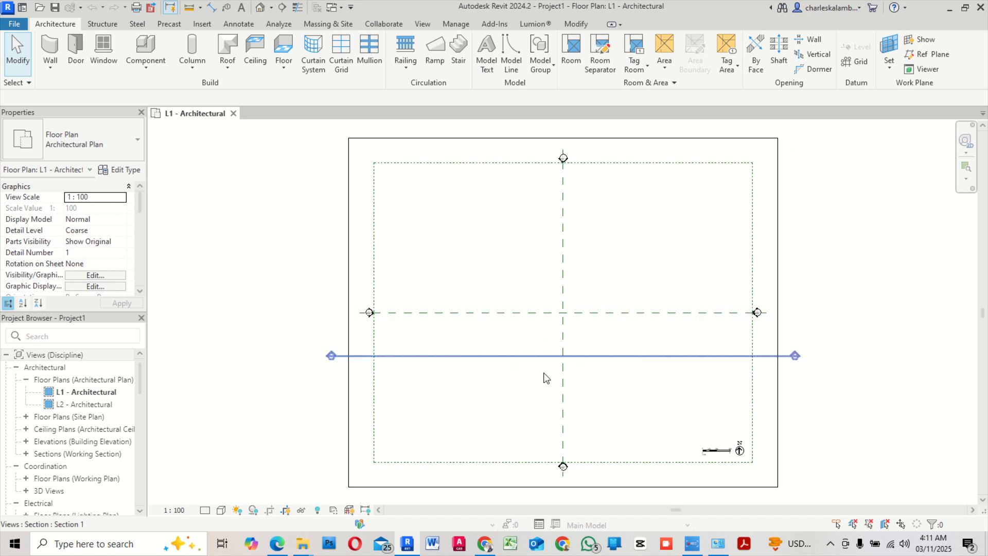
Rename the L1 - Architectural floor plan view as 00_Ground Floor level
right_click(93, 395)
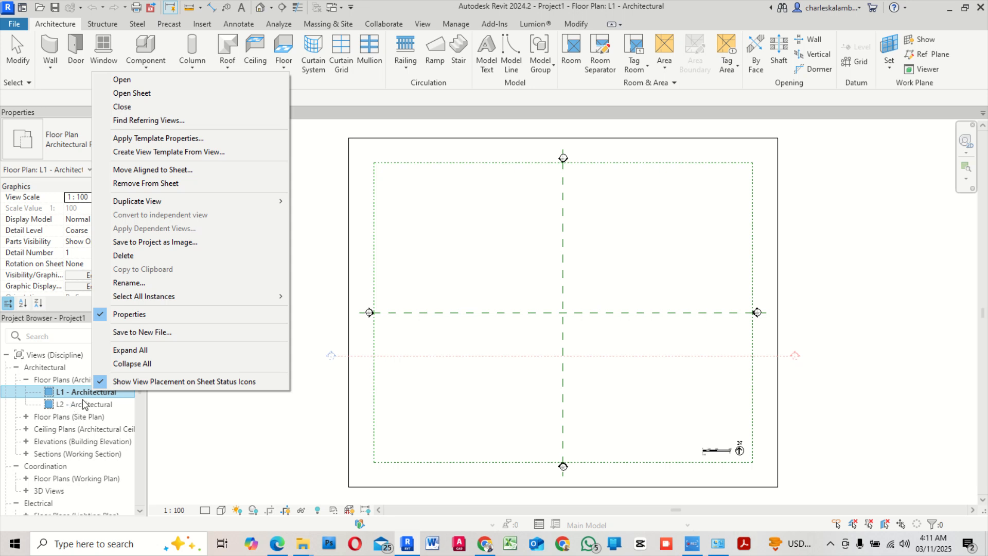
click(129, 282)
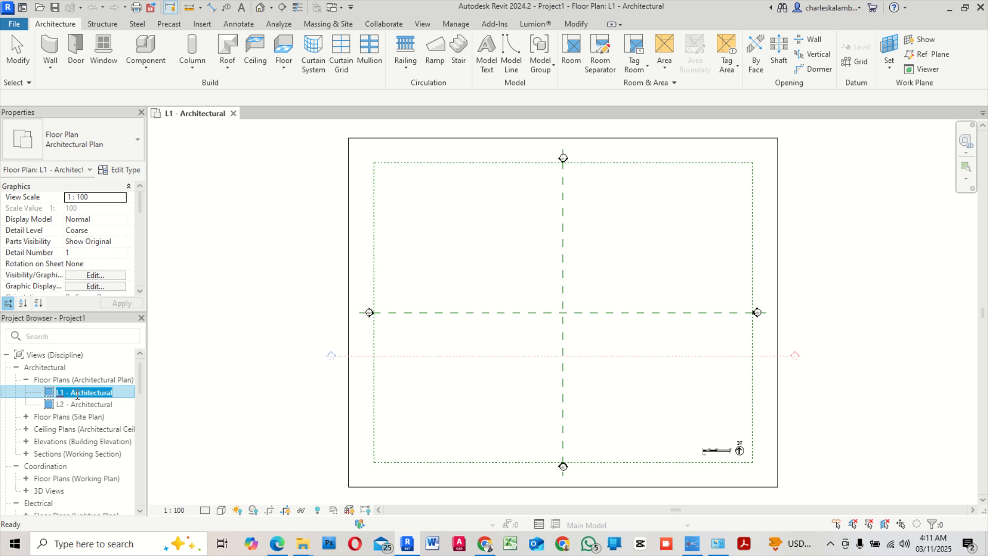
text(00)
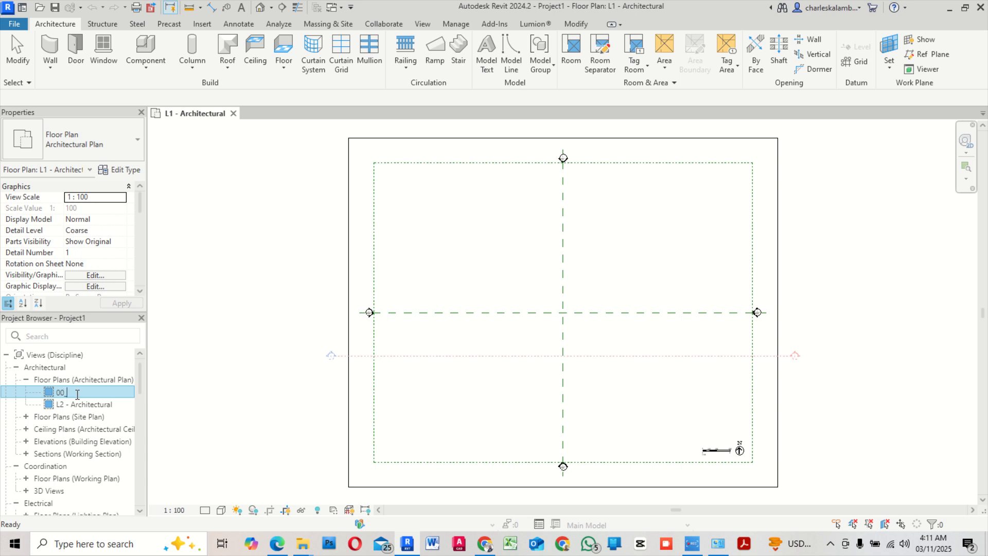
text(_Ground Floor level)
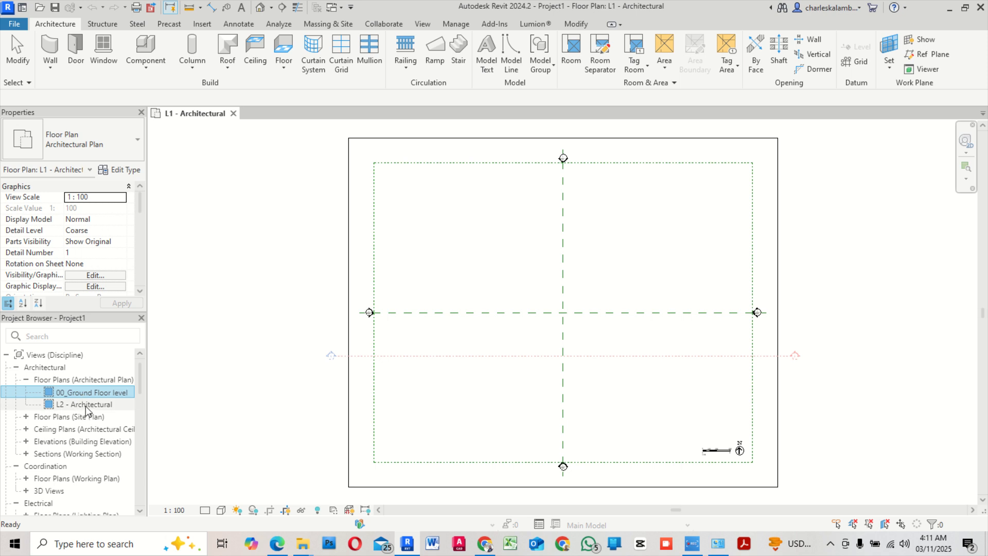
Rename the L2 - Architectural floor plan view as 01_First Floor level
click(91, 404)
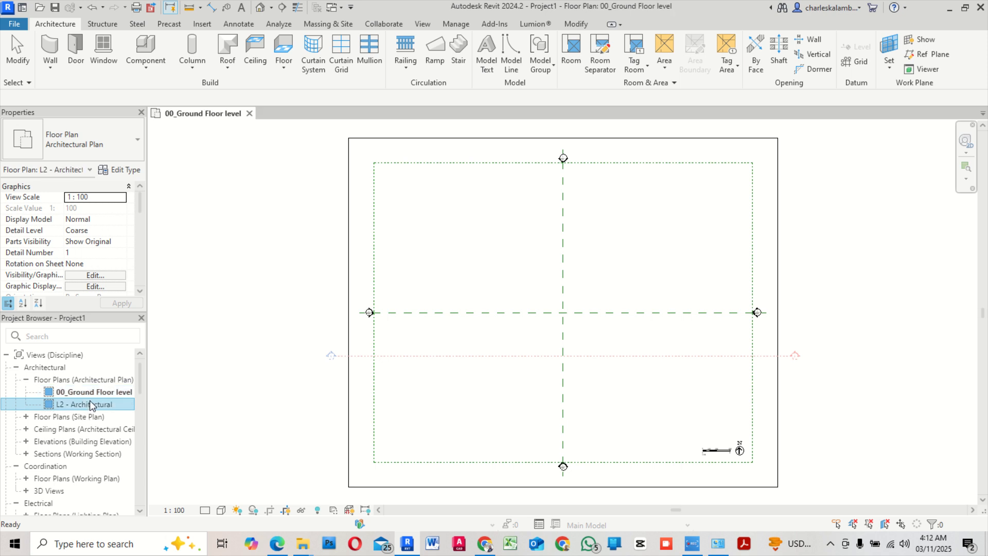
right_click(90, 405)
click(124, 290)
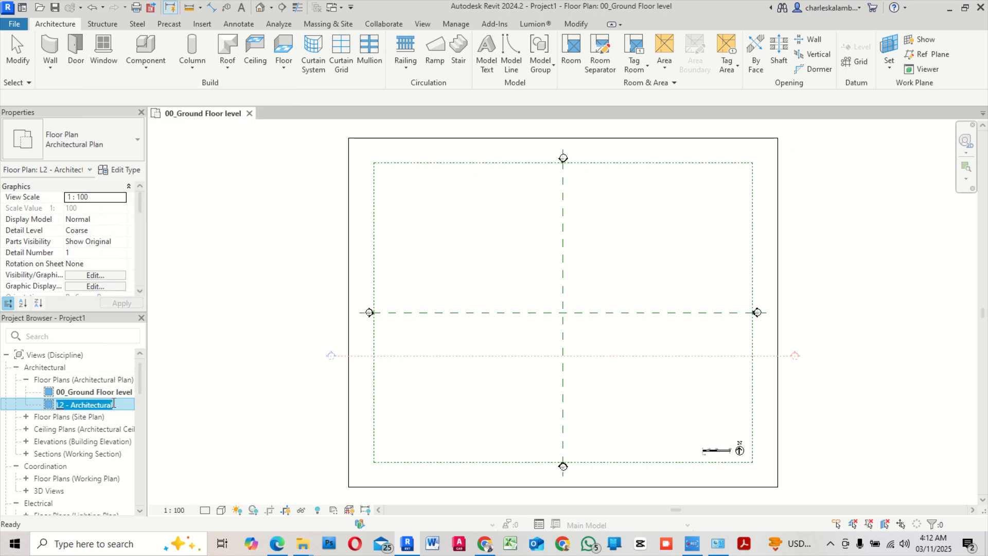
text(01)
key(BackSpace)
key(BackSpace)
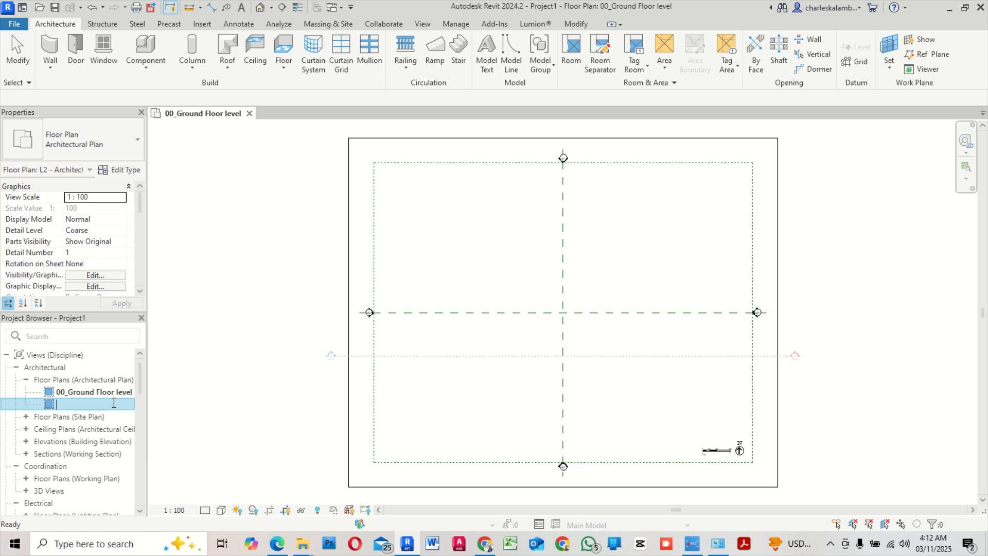
text(01_f)
key(BackSpace)
text(First Floor level)
key(Return)
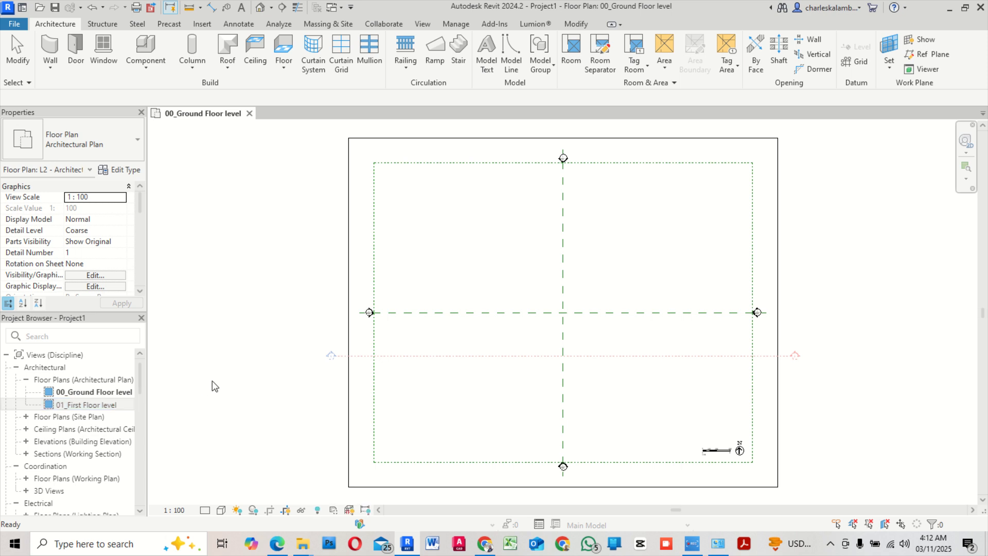
click(242, 375)
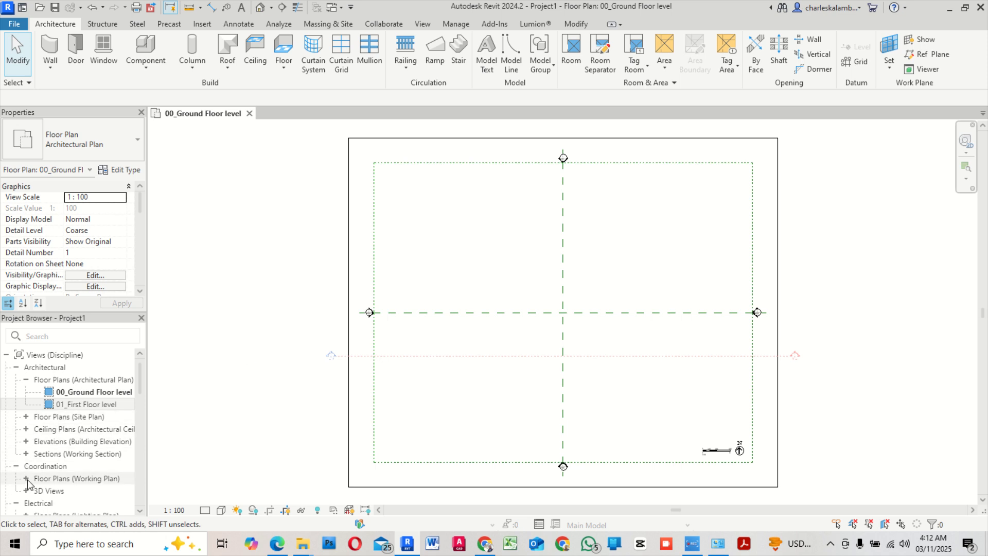
Open the North - Architectural building elevation
click(27, 441)
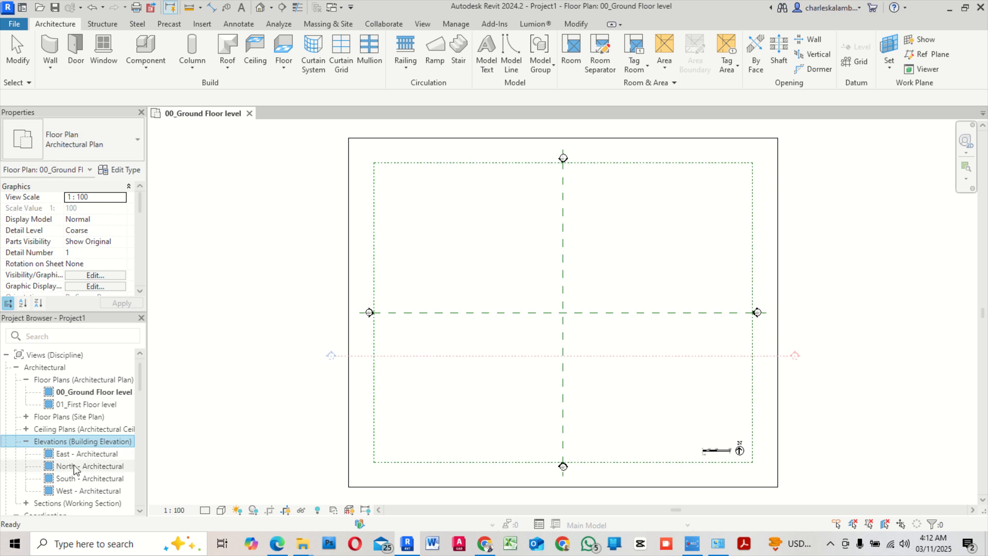
double_click(73, 467)
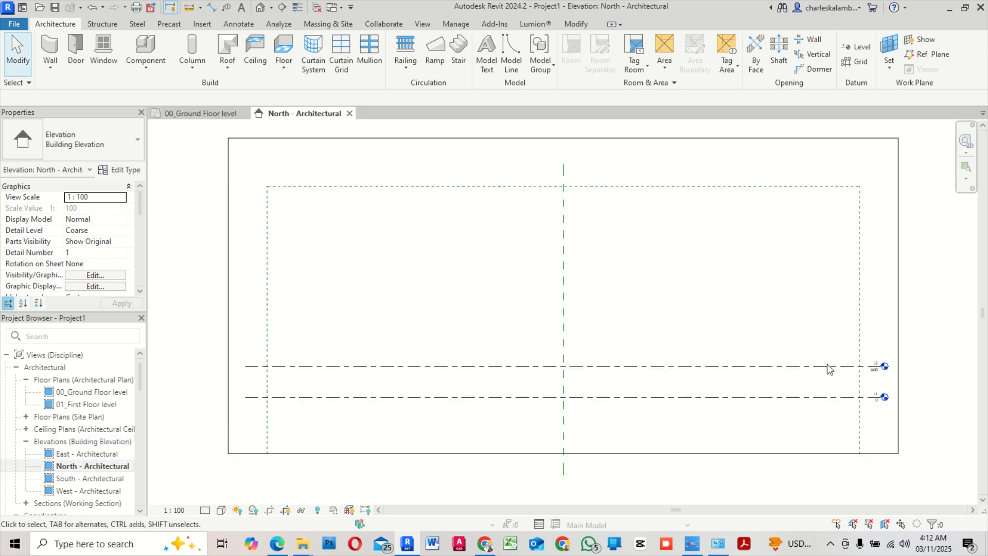
scroll(894, 381, up, 6)
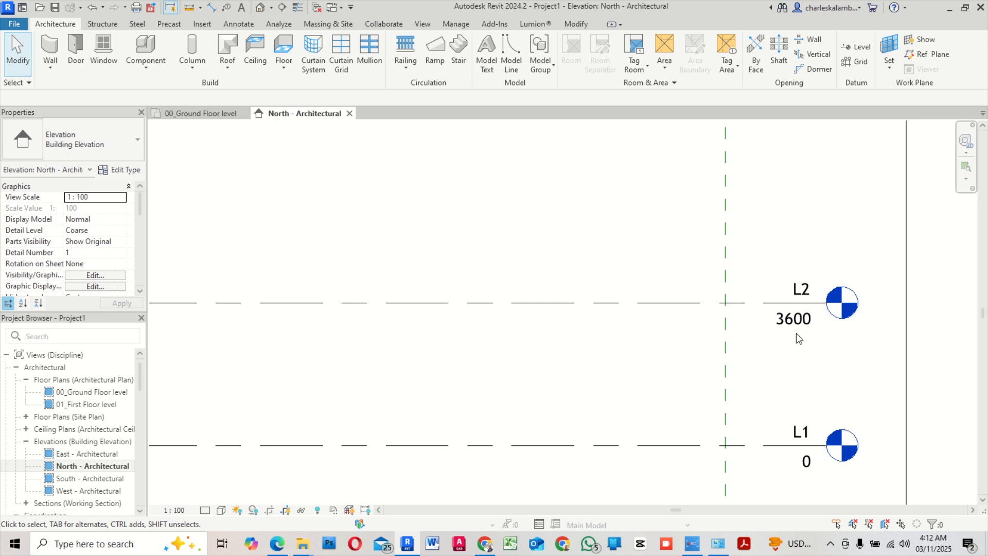
scroll(882, 308, up, 2)
scroll(503, 307, down, 2)
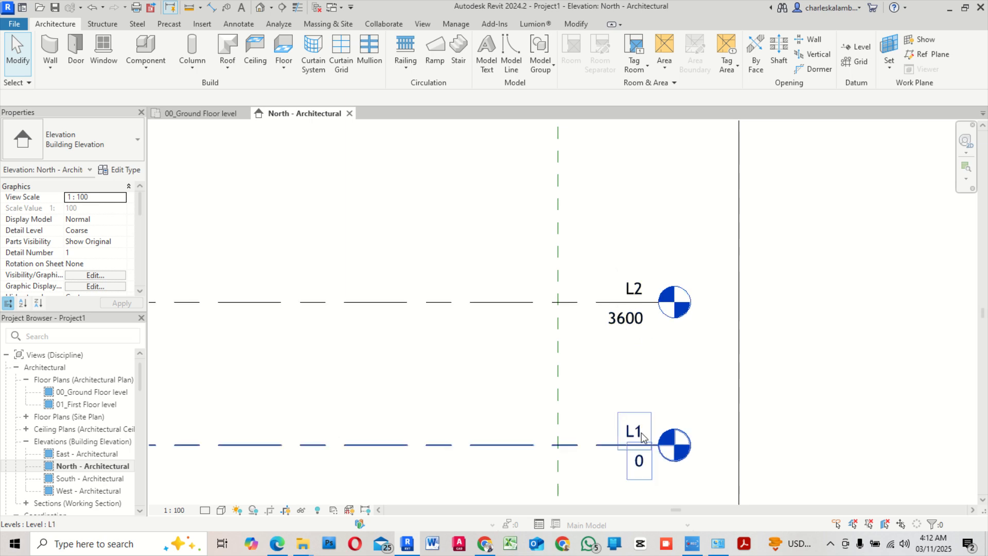
scroll(710, 462, up, 2)
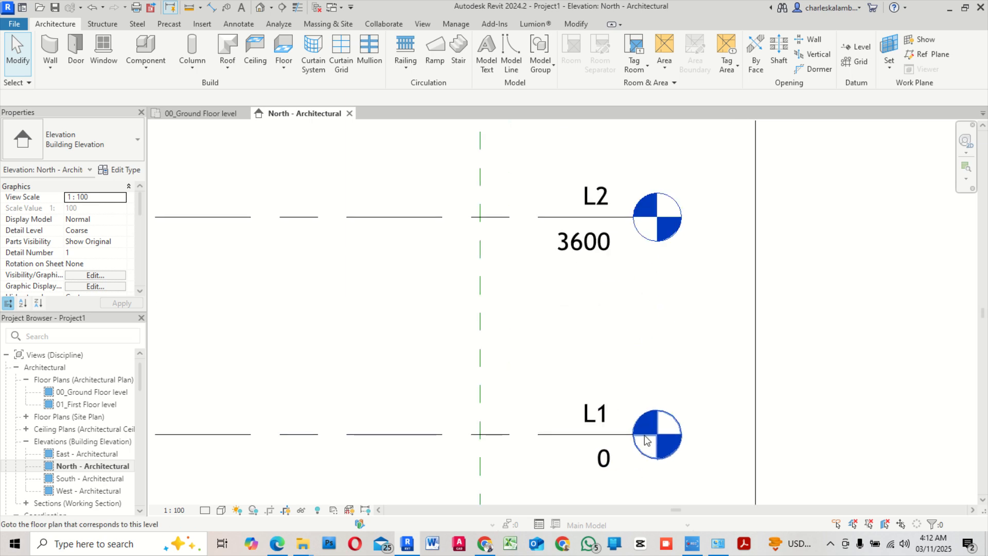
Rename level L1 in the north elevation as 00_Ground Floor level
click(597, 412)
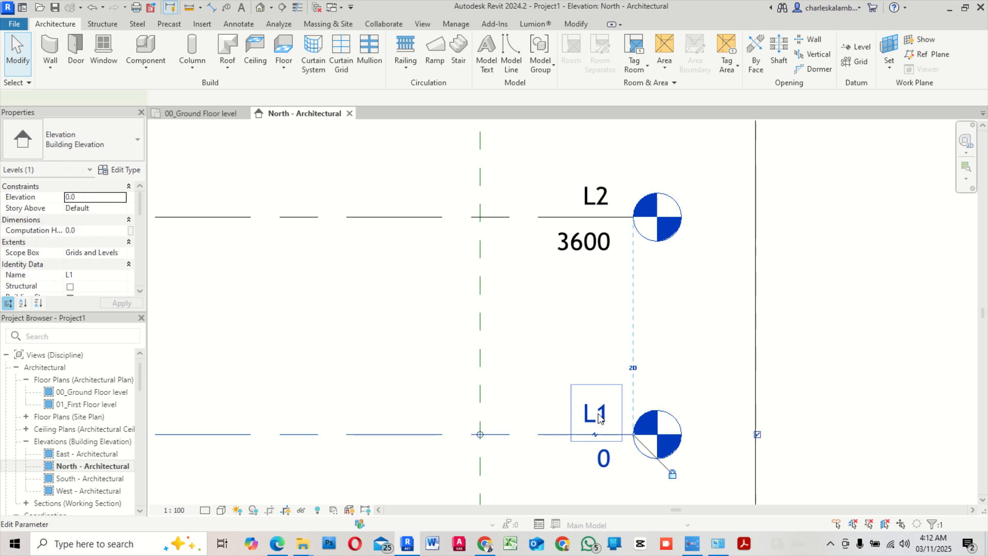
right_click(599, 407)
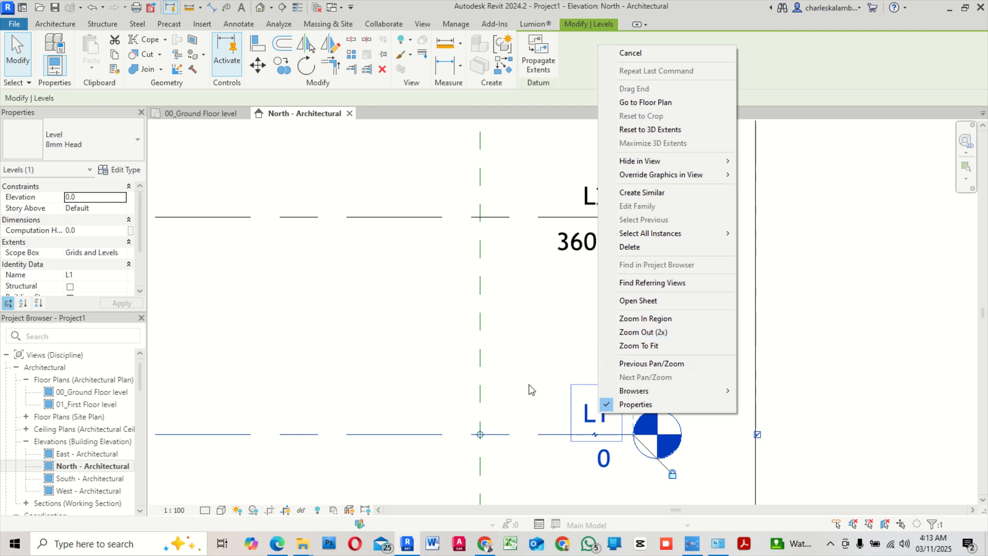
key(Escape)
click(597, 415)
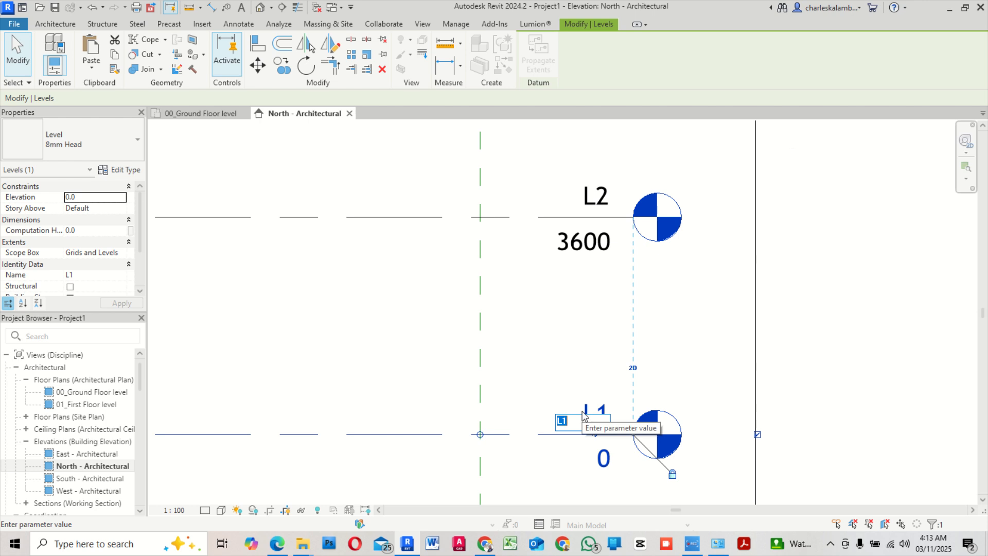
text(00)
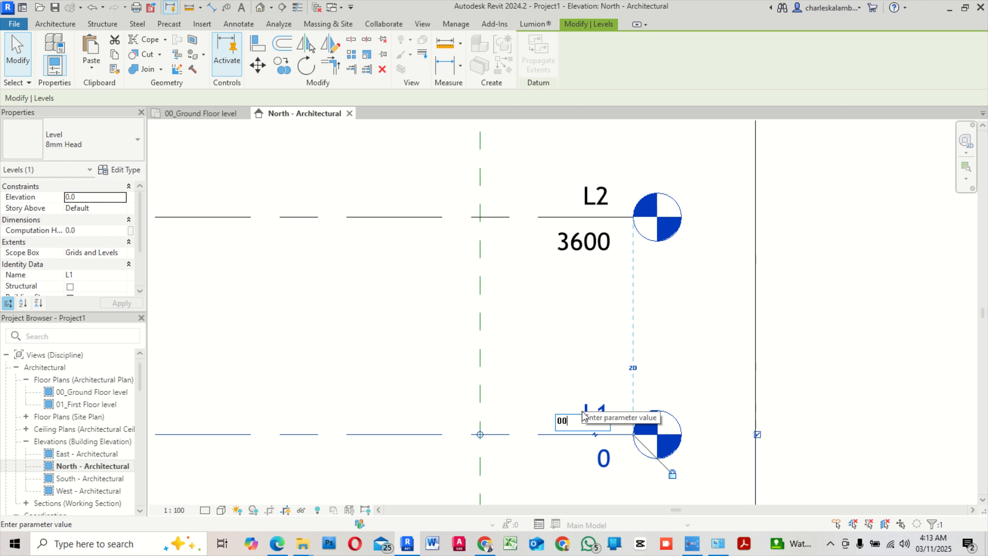
text(_)
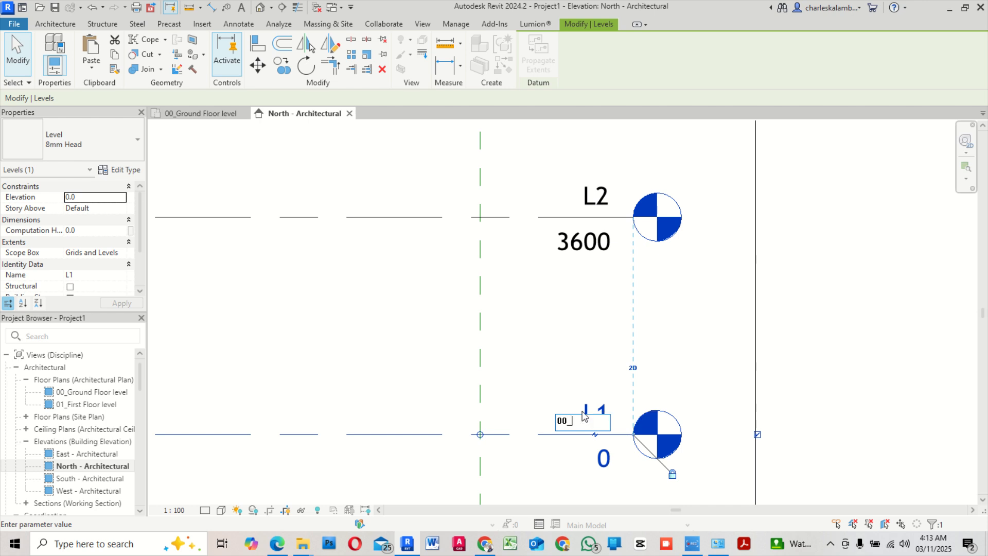
text(G)
text(round Floor)
text( le)
text(vel)
key(Return)
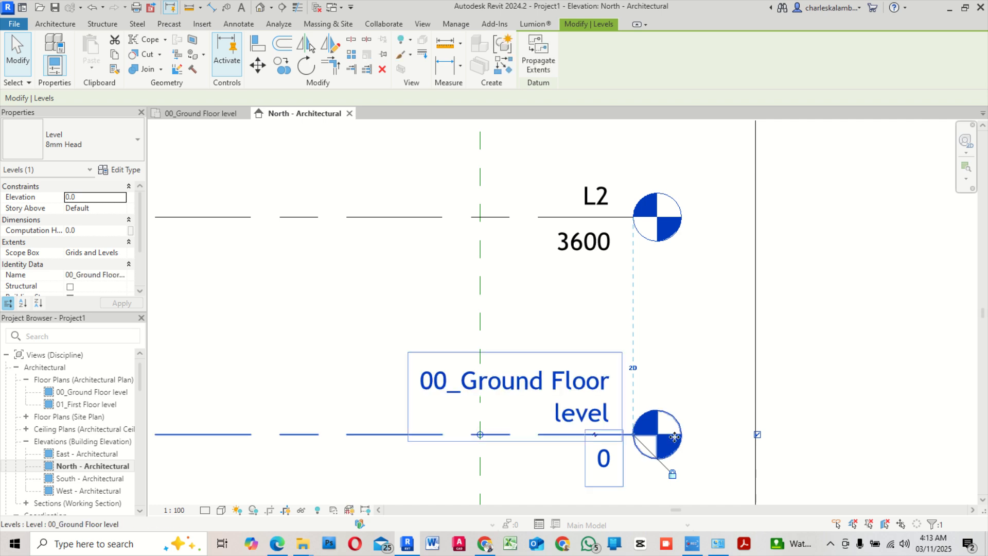
Add a level offset 150 mm above the ground floor level by picking the existing level line
scroll(738, 393, down, 4)
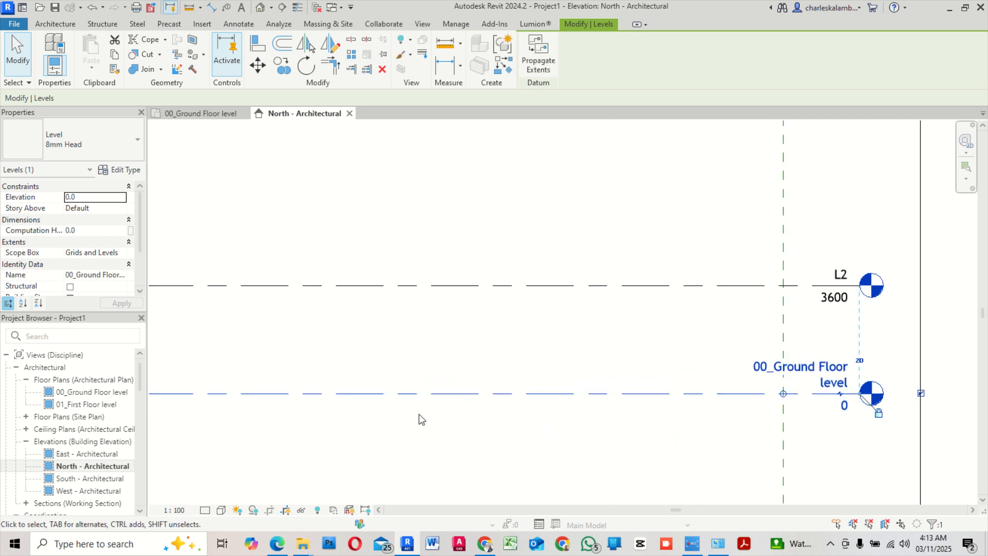
middle_drag(787, 404, 575, 365)
scroll(632, 340, up, 2)
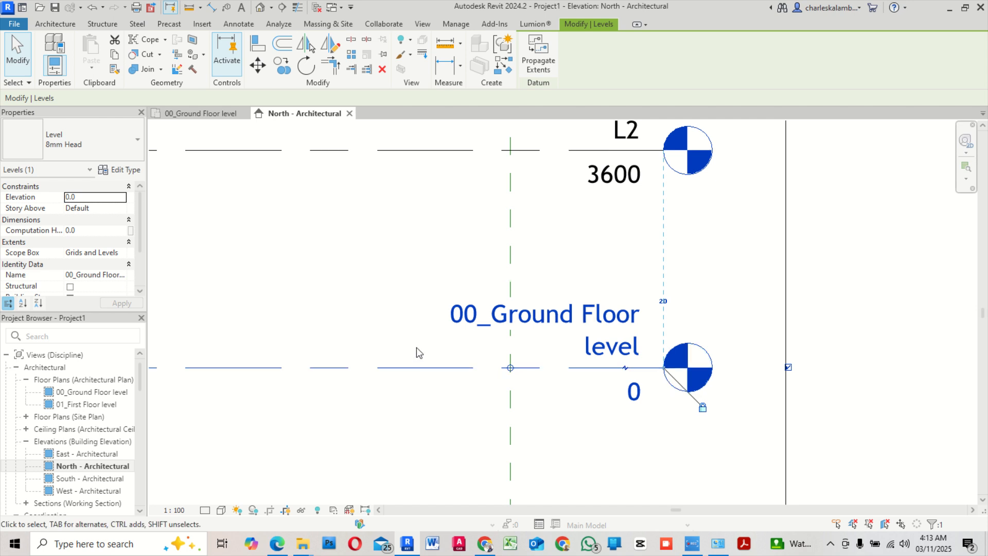
click(409, 312)
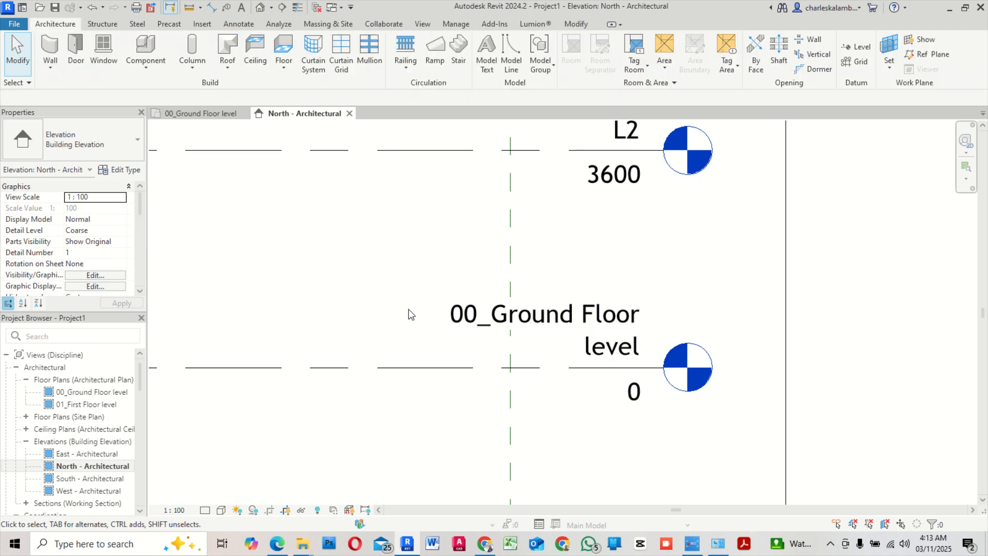
click(860, 47)
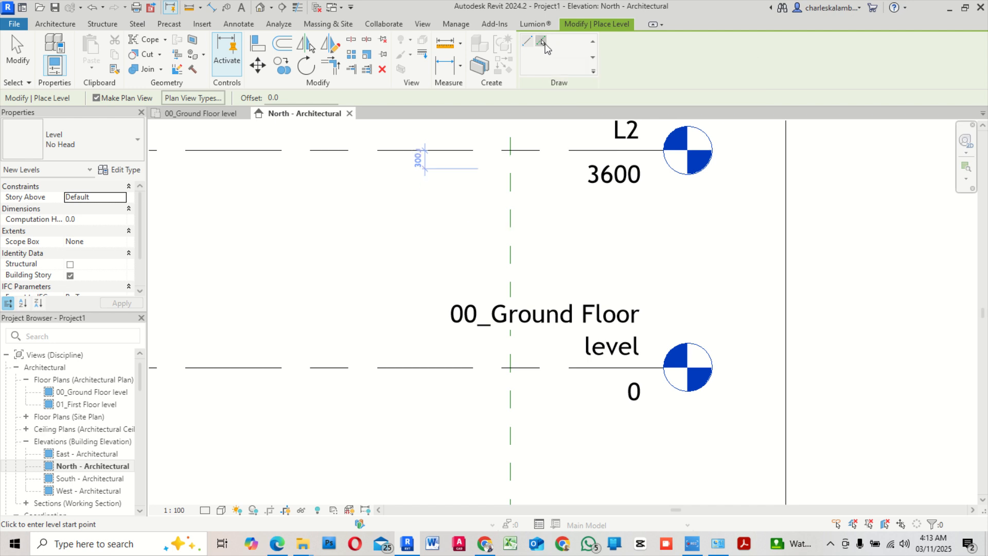
click(543, 44)
click(274, 98)
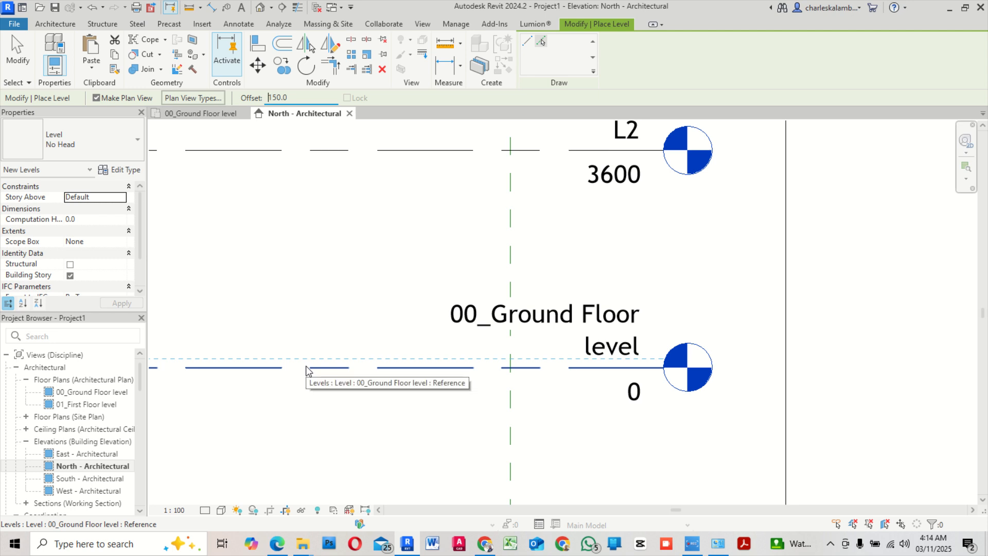
click(306, 368)
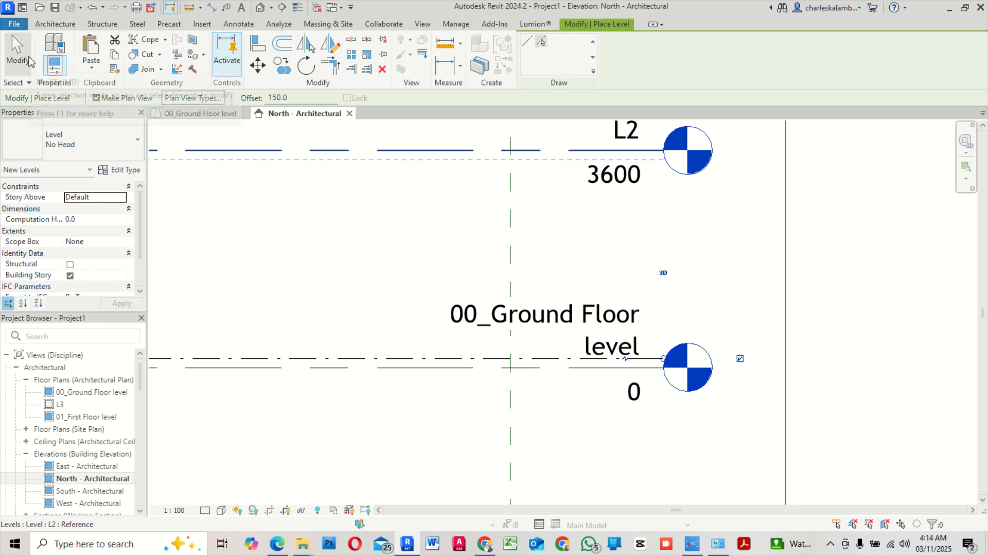
click(28, 61)
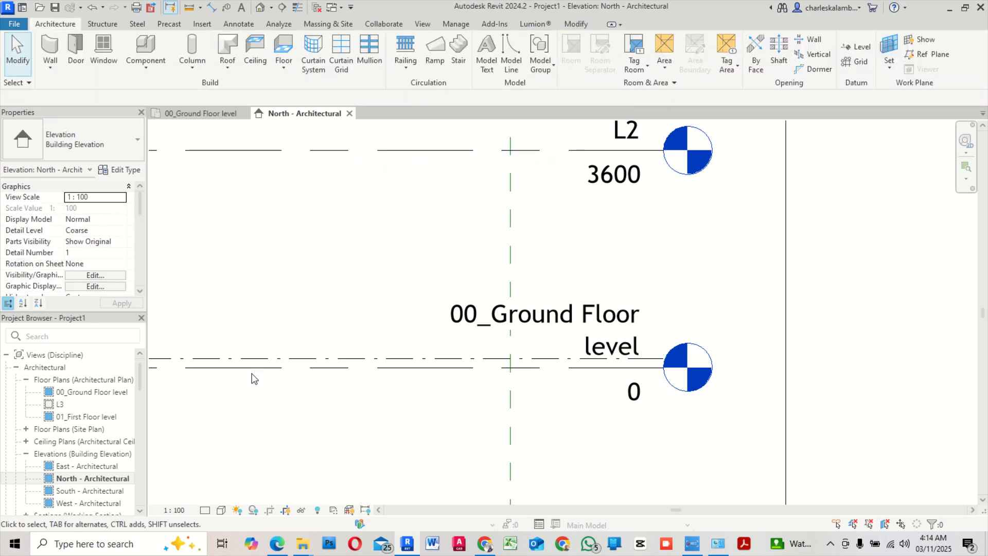
middle_drag(427, 411, 779, 436)
scroll(466, 386, down, 2)
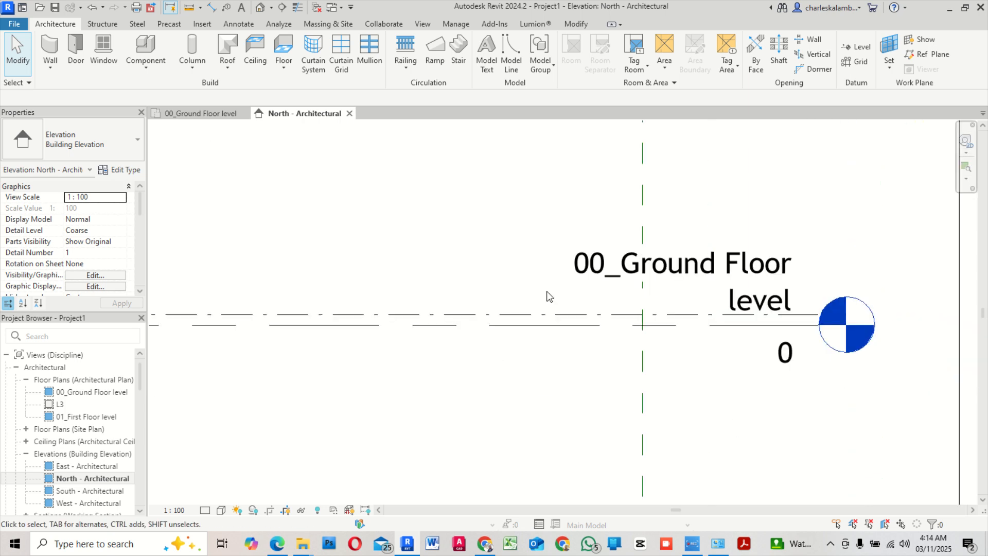
scroll(458, 360, up, 4)
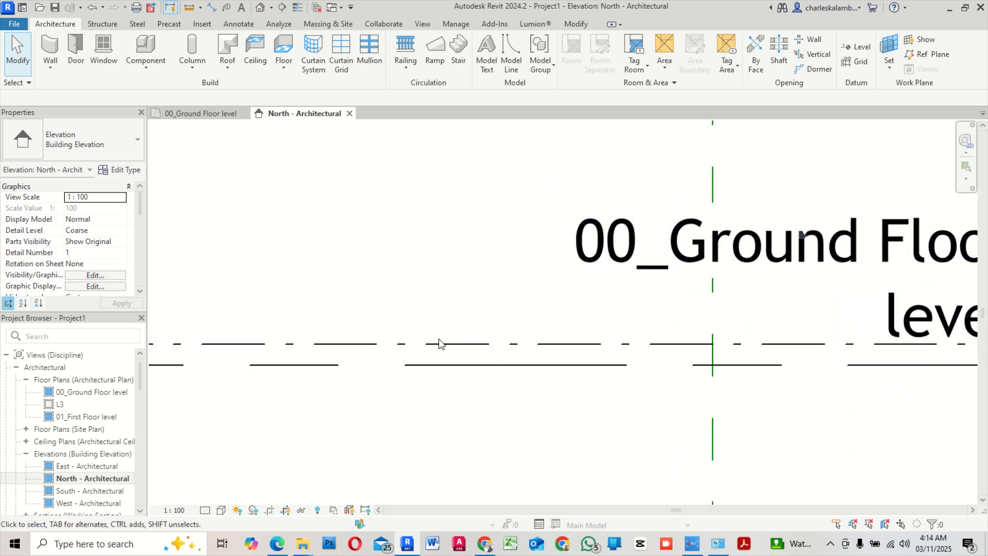
scroll(298, 334, down, 2)
scroll(309, 335, up, 3)
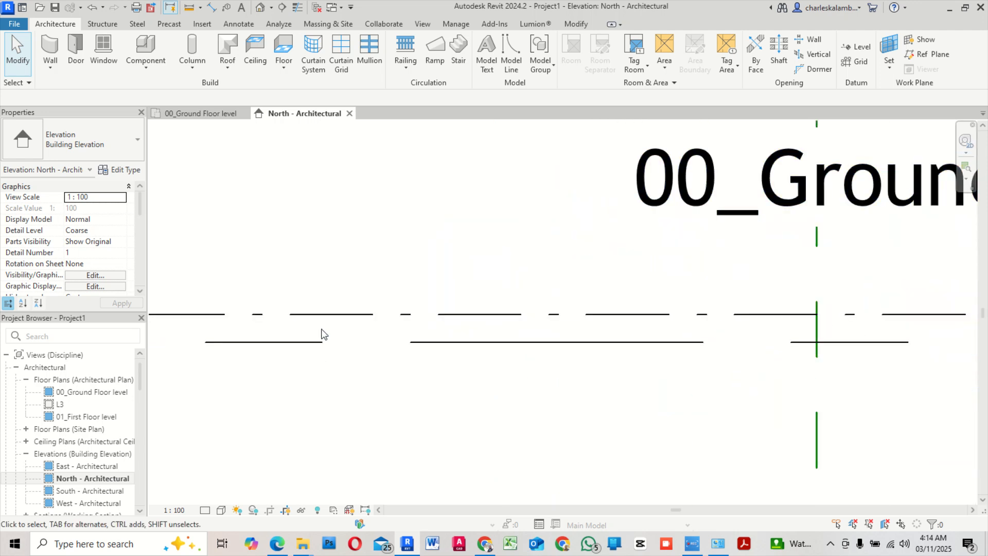
Match the new L3 level to the 00_Ground Floor level's type with Match Type Properties
scroll(334, 348, down, 2)
scroll(519, 343, down, 2)
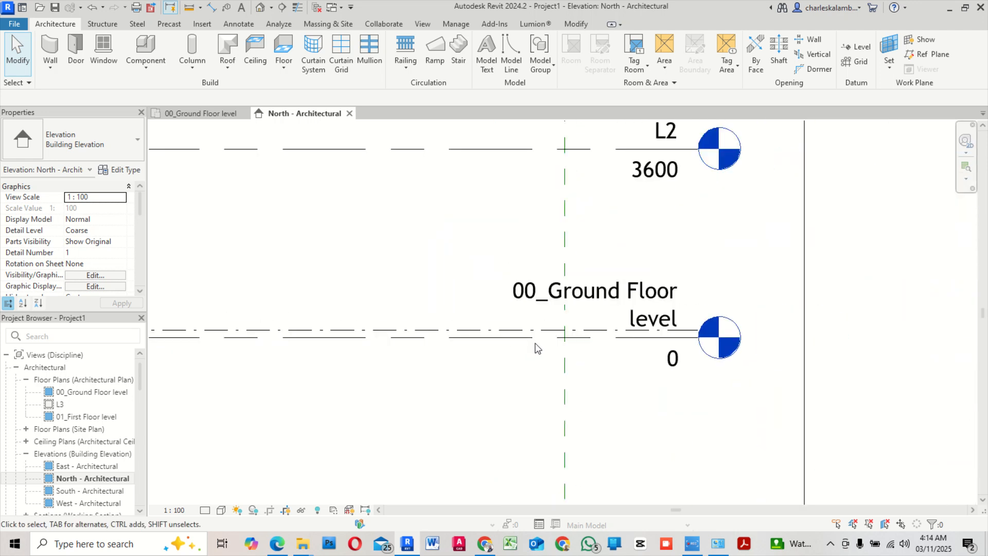
scroll(442, 339, up, 2)
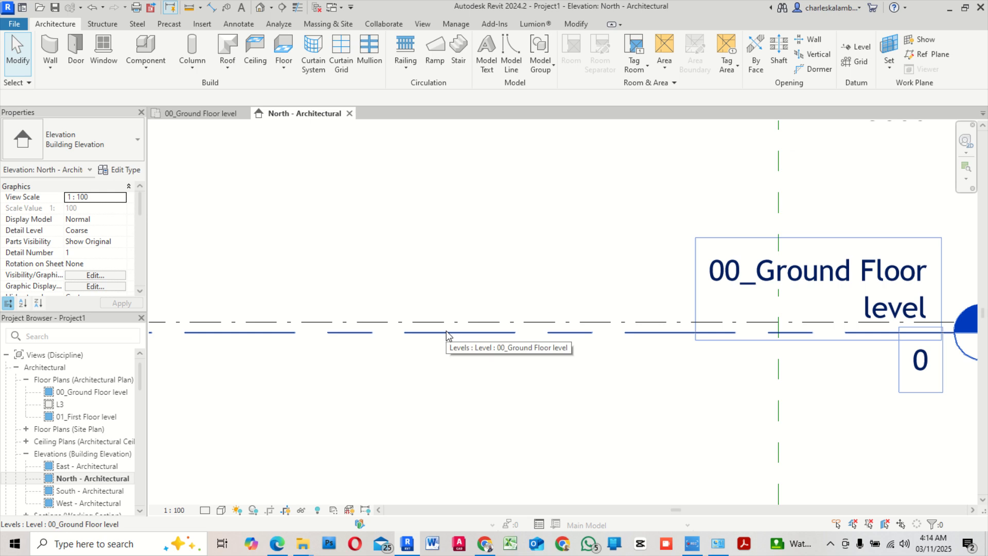
click(446, 333)
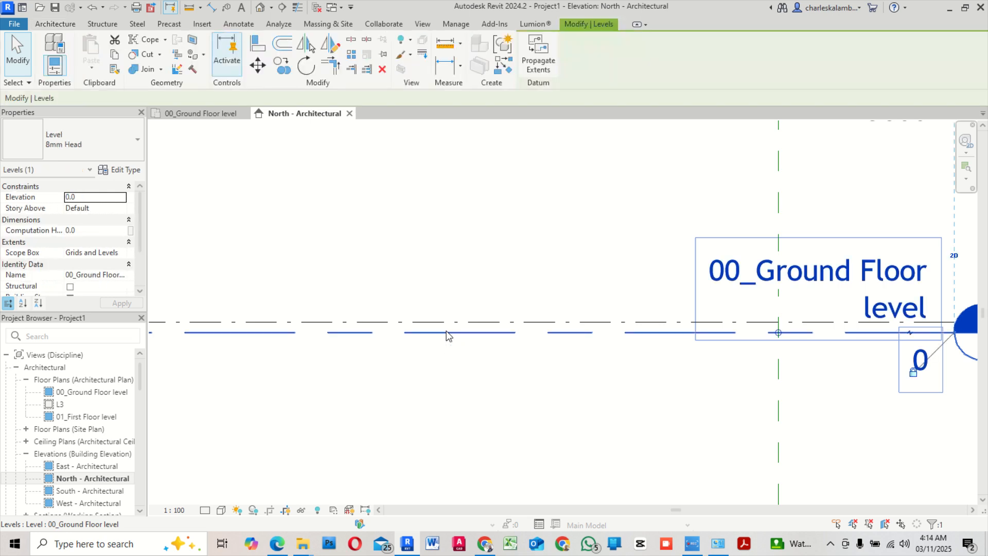
click(111, 71)
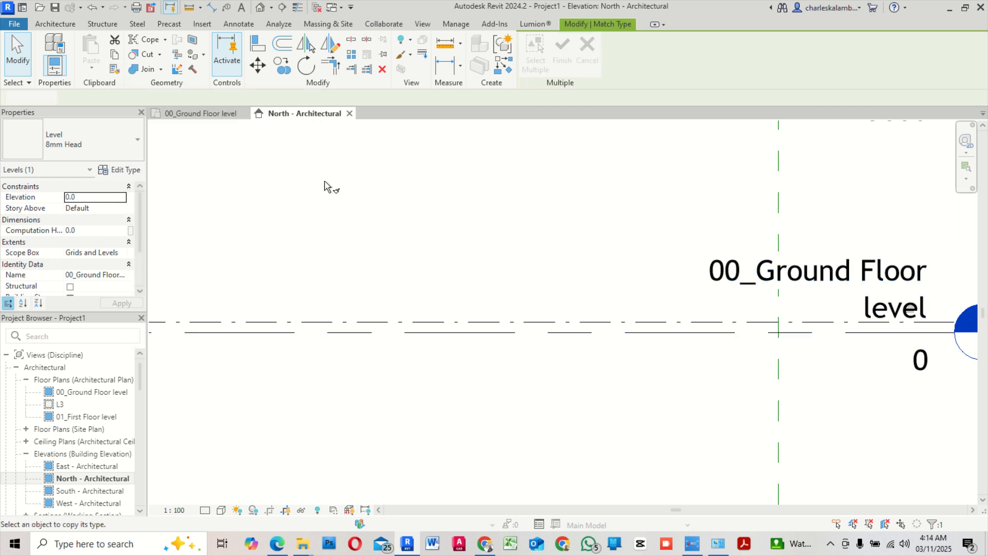
click(346, 336)
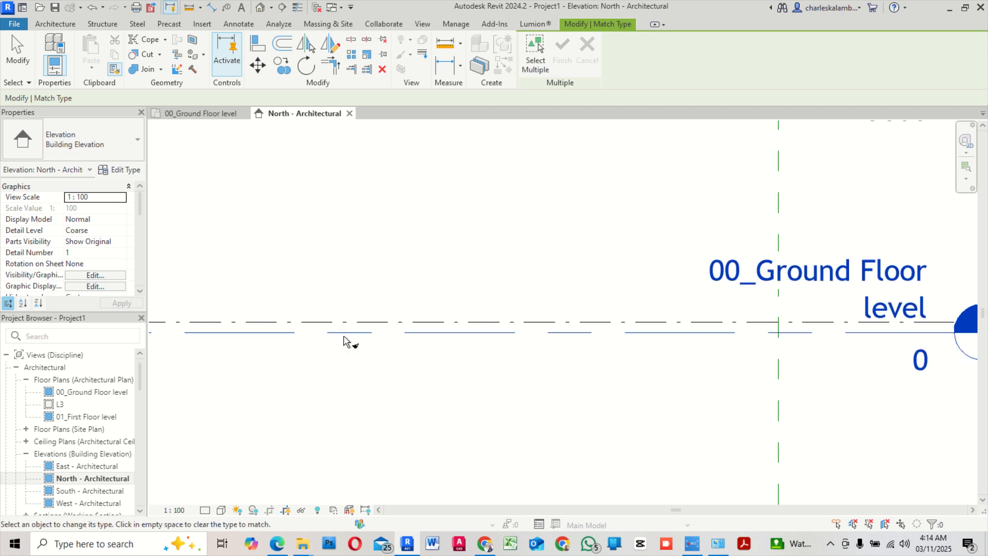
click(375, 325)
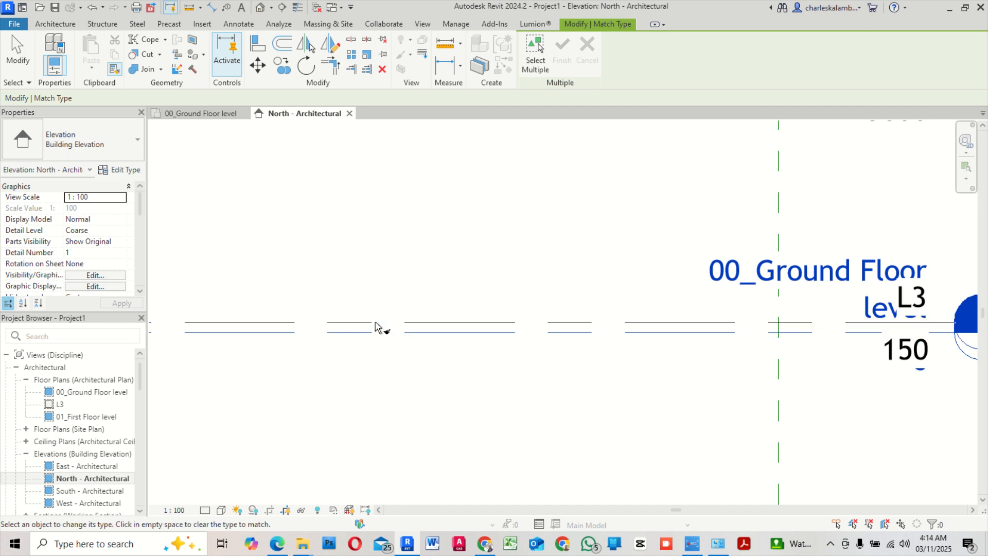
scroll(338, 357, down, 2)
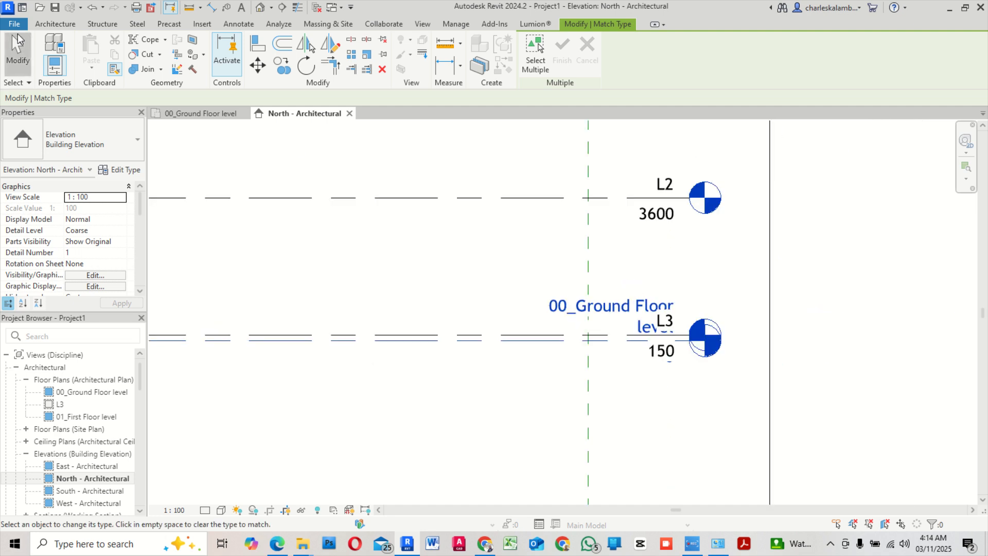
click(18, 52)
Extend the L3 level line outward so its head sits beyond the 00_Ground Floor level head
scroll(718, 335, up, 2)
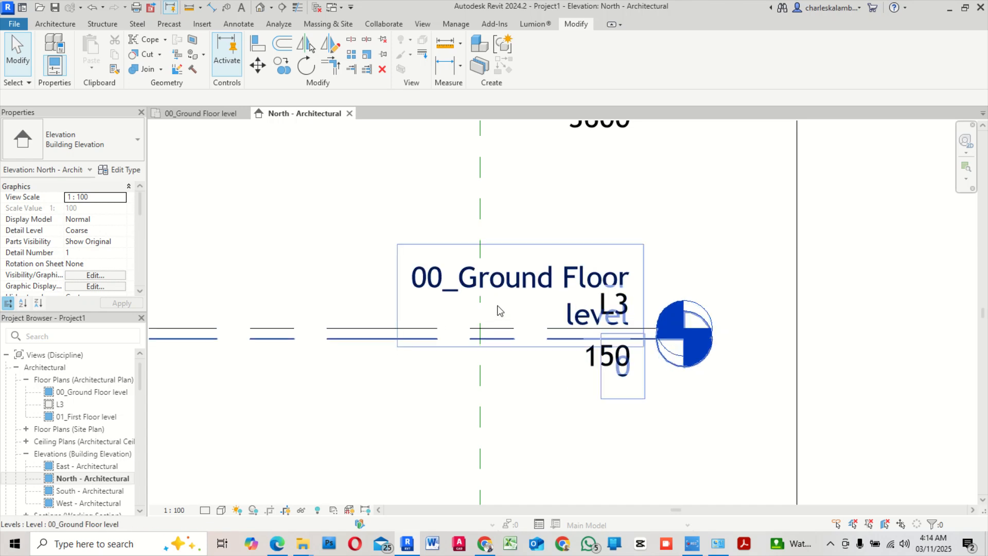
scroll(646, 324, up, 1)
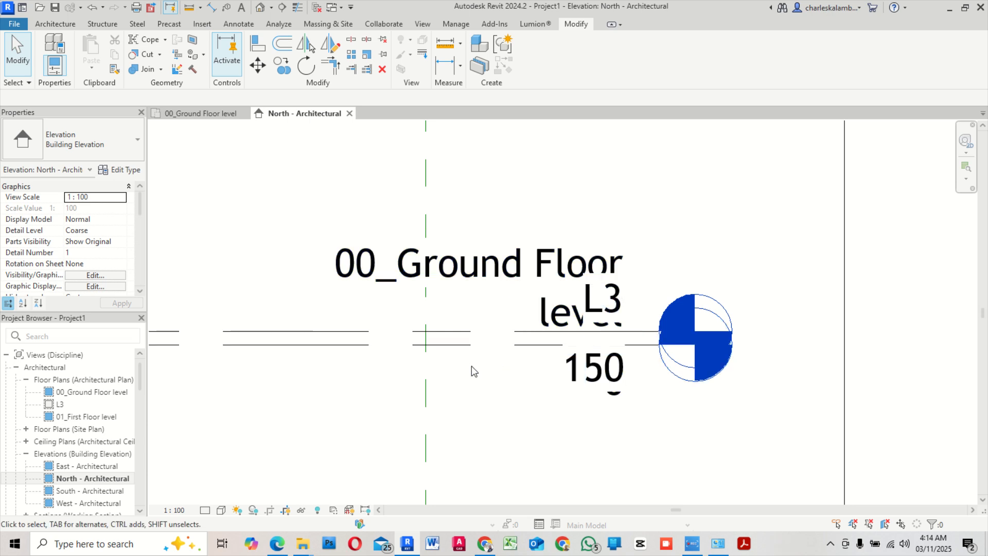
click(490, 333)
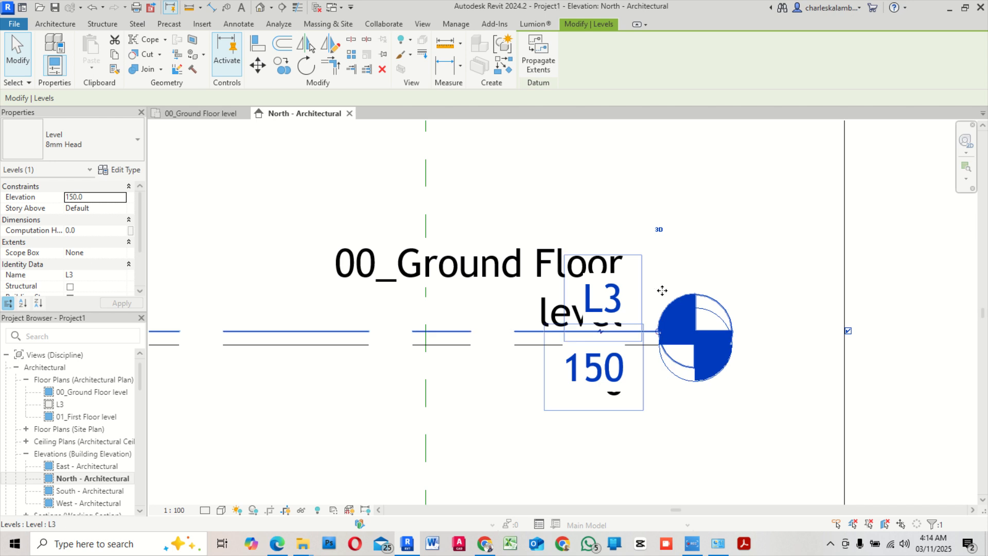
drag(660, 332, 829, 330)
scroll(512, 384, down, 2)
scroll(705, 355, up, 2)
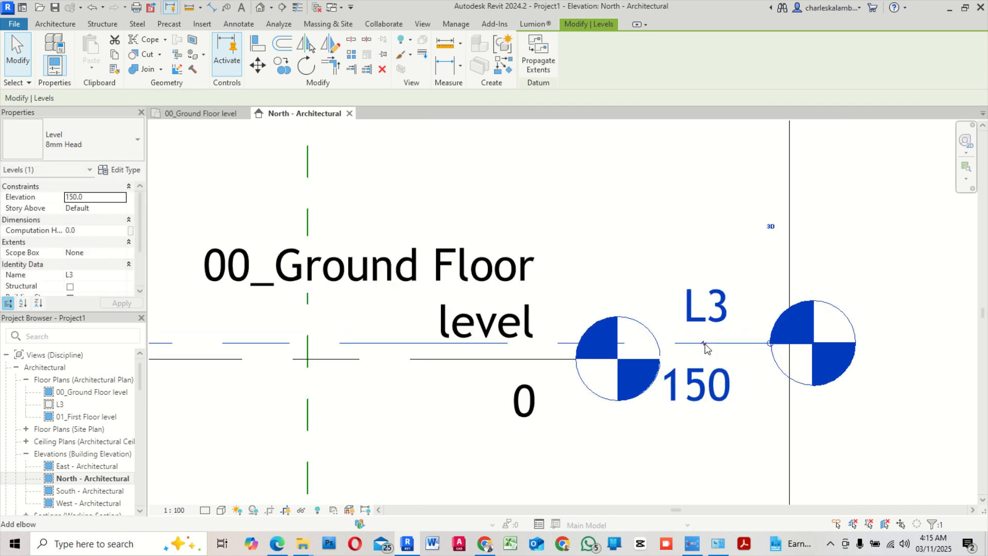
Add an elbow to the L3 level line and drop its head straight down below the ground floor level head
click(703, 343)
scroll(715, 360, down, 1)
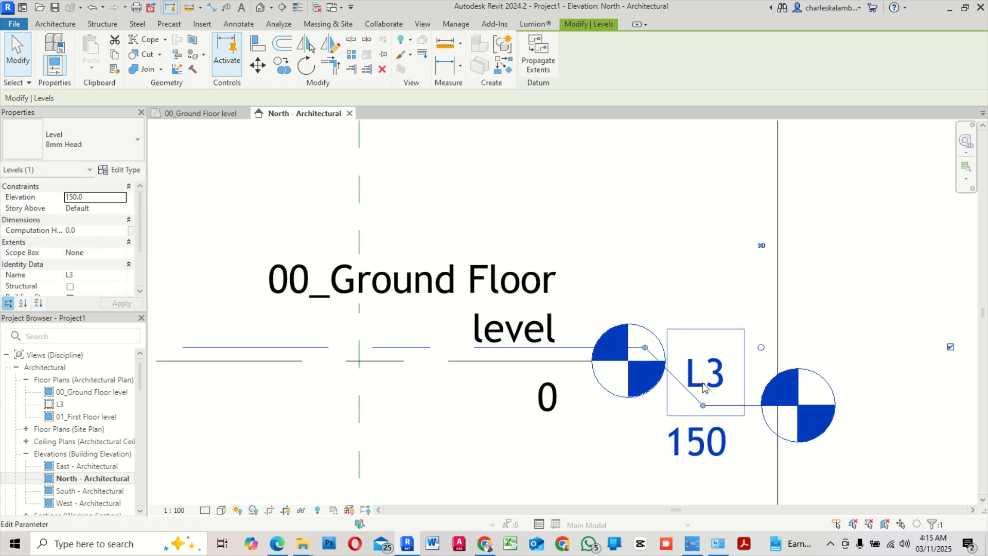
scroll(715, 306, up, 2)
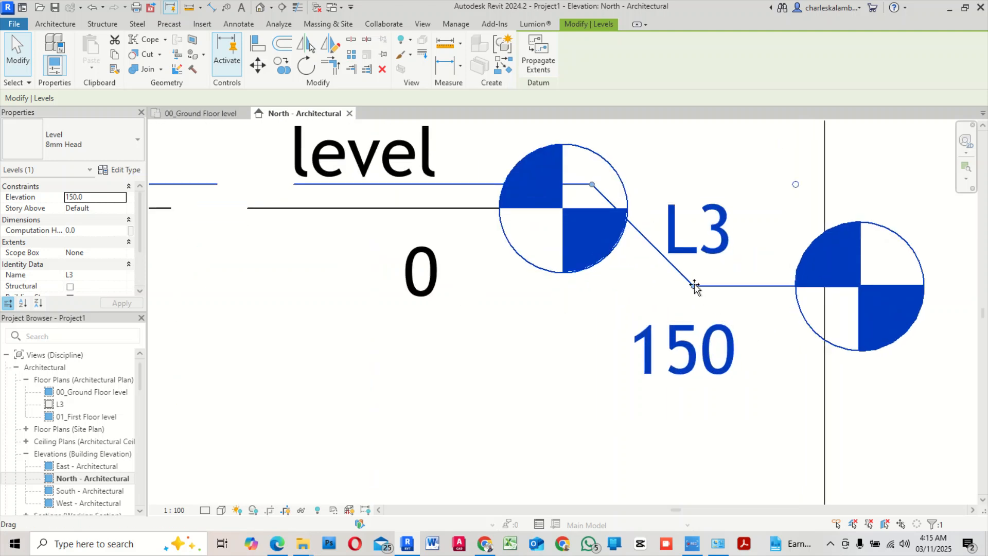
drag(694, 285, 470, 375)
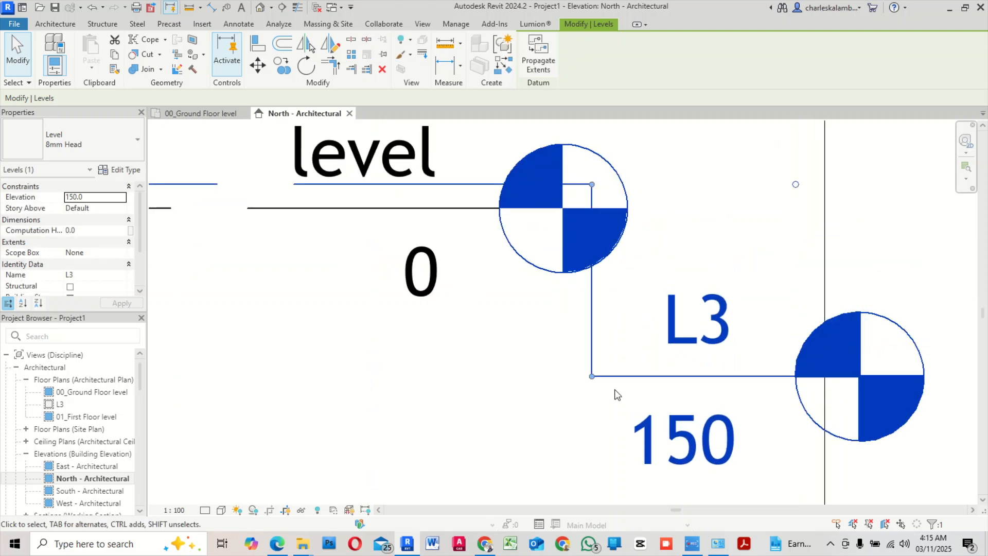
Rename level L3 as Foundation and rename its corresponding views too
click(670, 331)
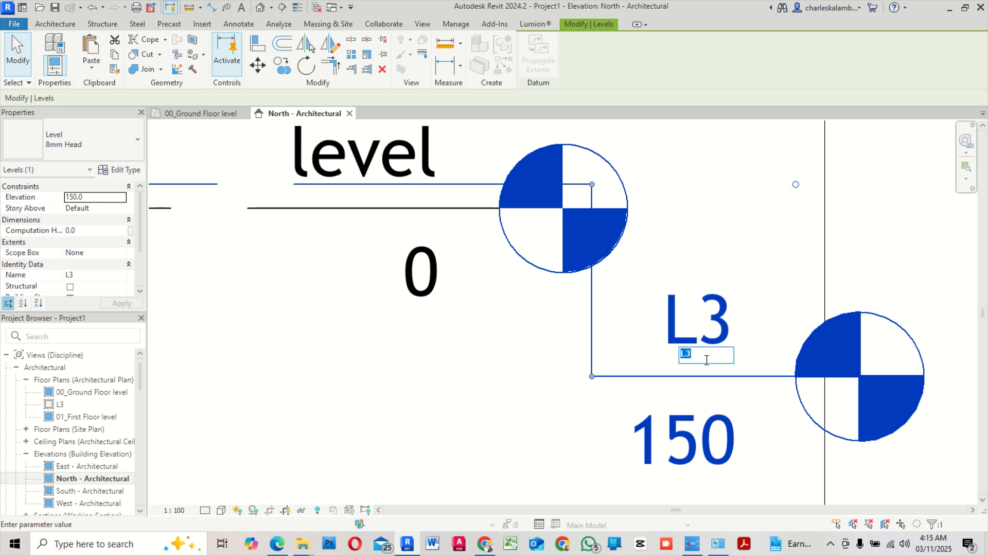
text(Foundation)
click(503, 412)
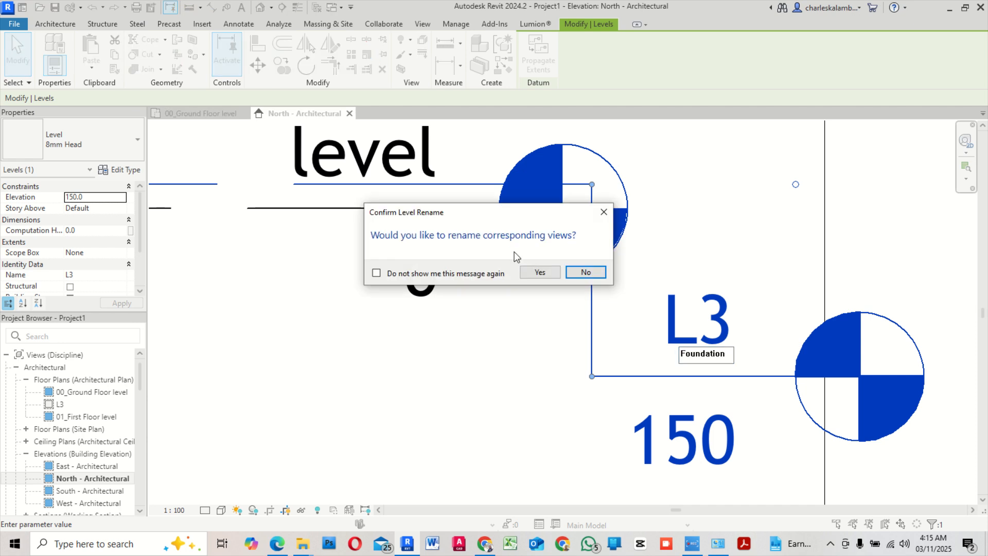
click(537, 273)
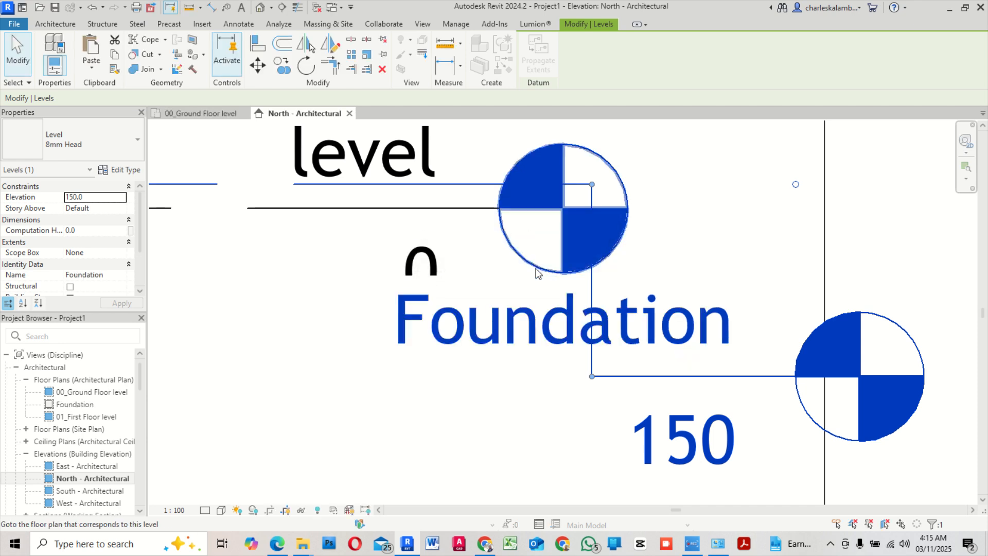
Raise the Foundation level head above its line and elbow the 00_Ground Floor level head down below its line
scroll(535, 414, down, 4)
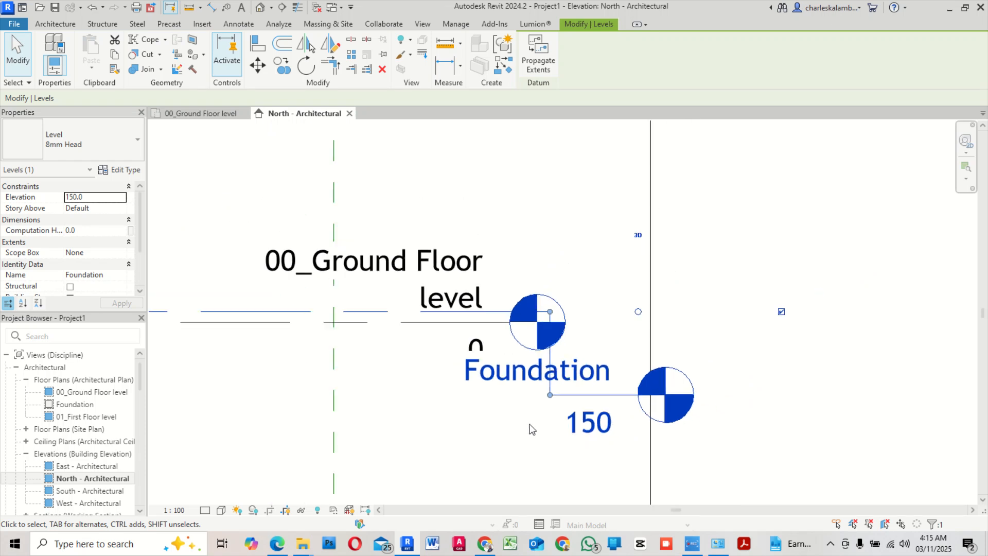
drag(549, 396, 522, 253)
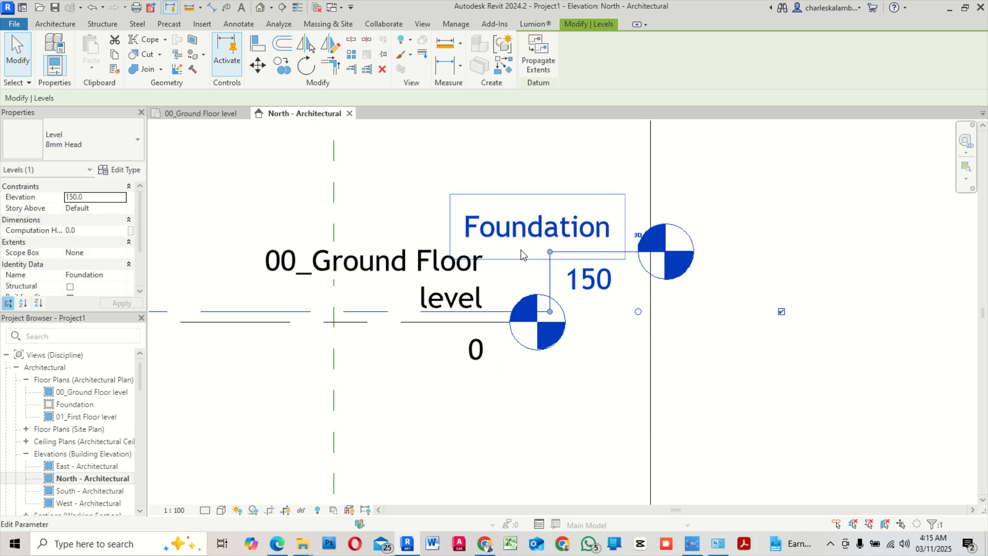
click(362, 264)
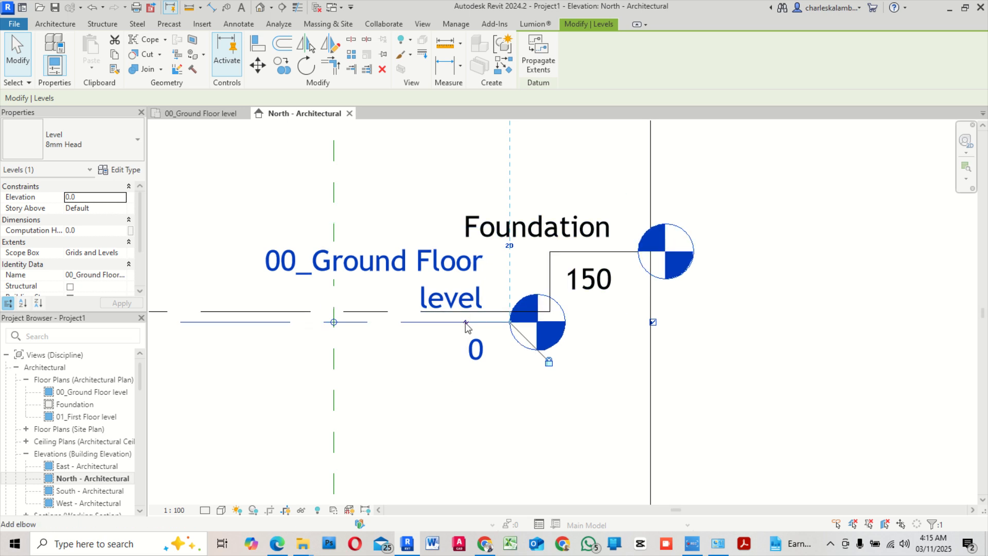
drag(466, 324, 490, 404)
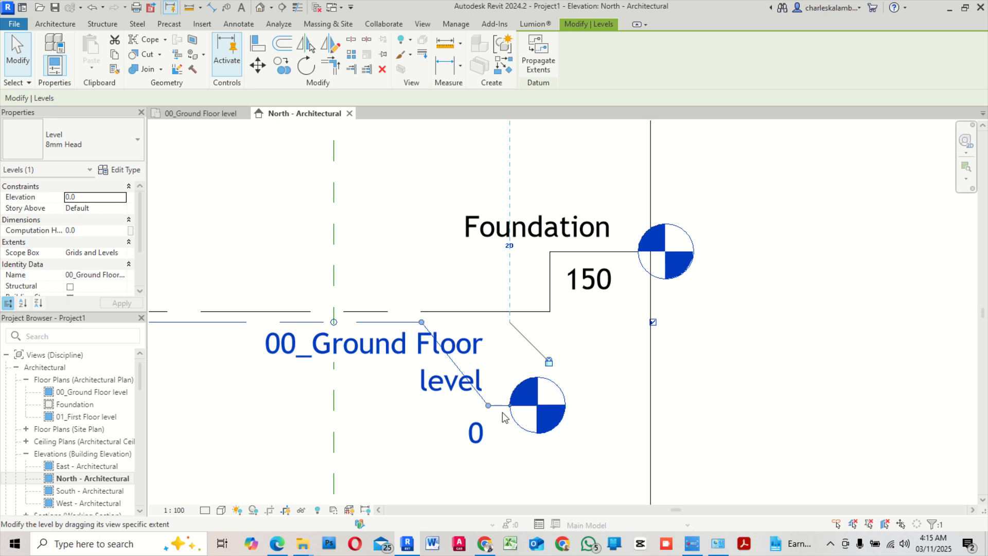
mouse_move(488, 406)
mouse_down()
mouse_move(532, 406)
mouse_move(508, 406)
mouse_up()
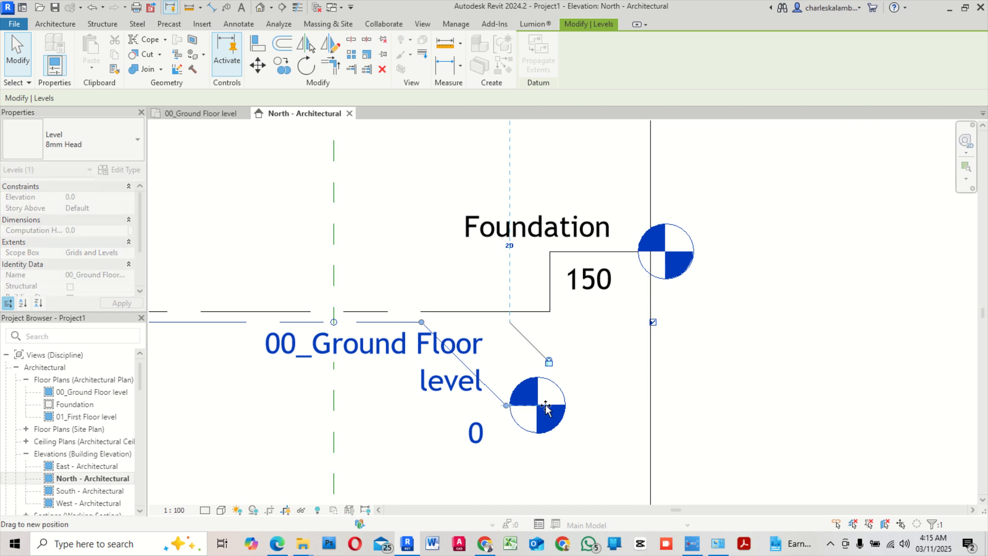
click(425, 430)
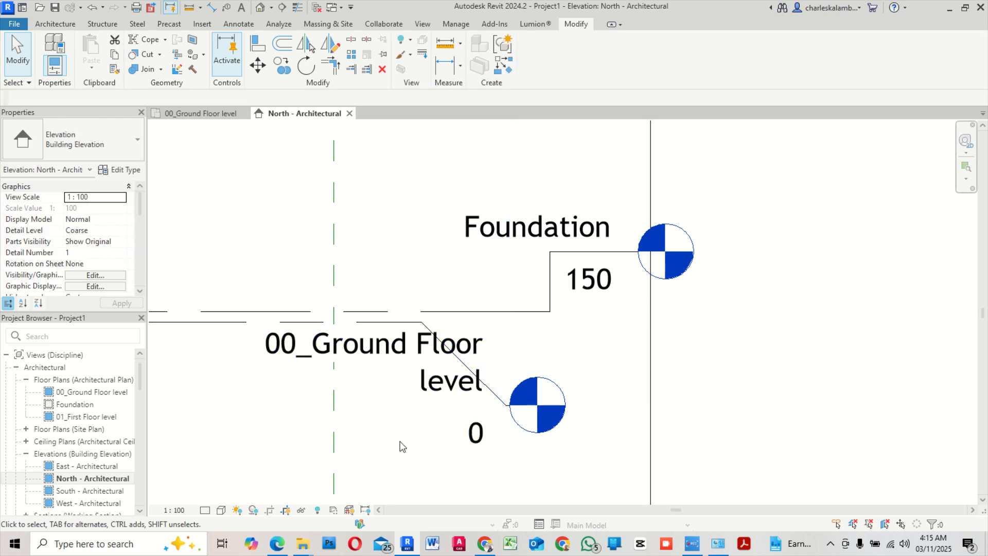
Try to shift the Foundation level's upper elbow point inward, away from its head
click(549, 281)
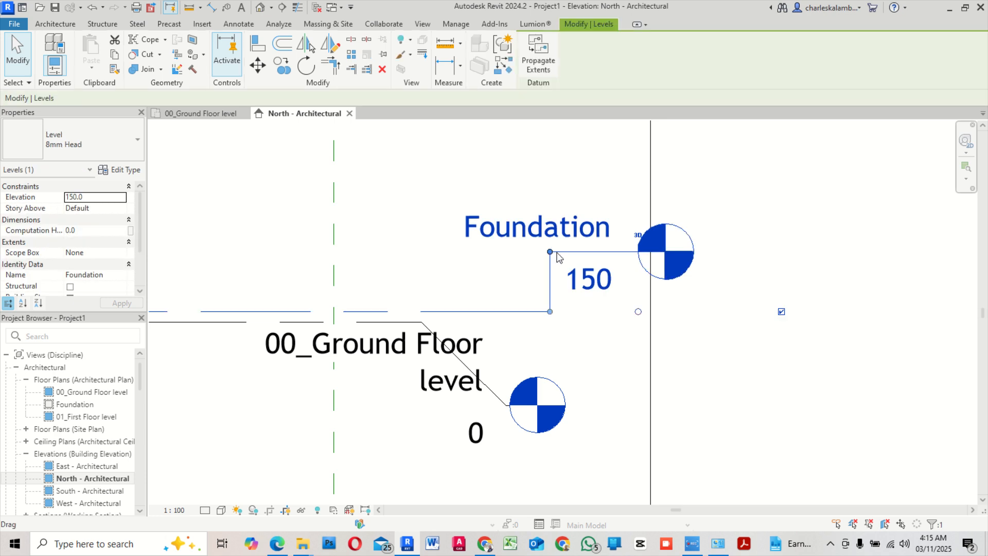
drag(553, 252, 485, 257)
click(630, 346)
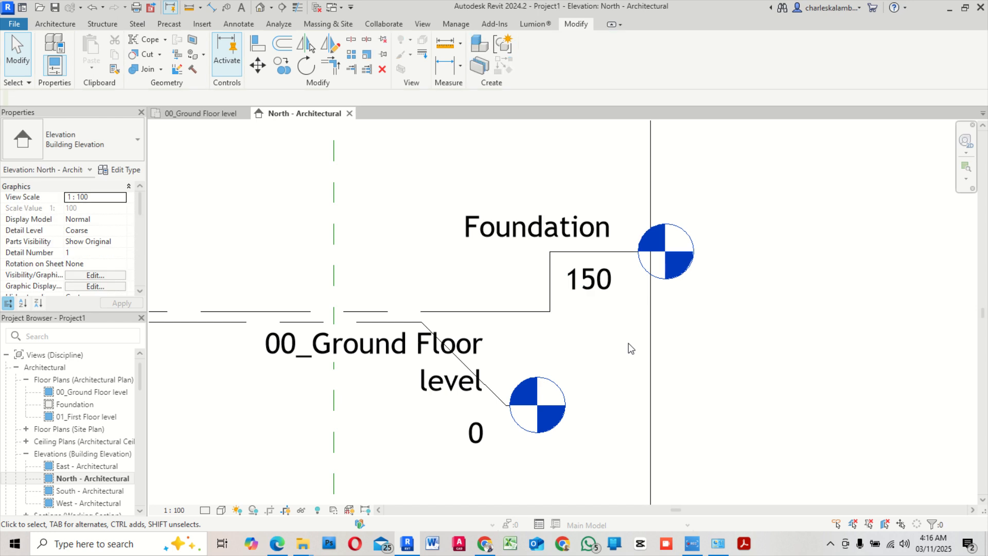
Rename level L2 in the north elevation as 01_First Floor level
scroll(630, 345, down, 3)
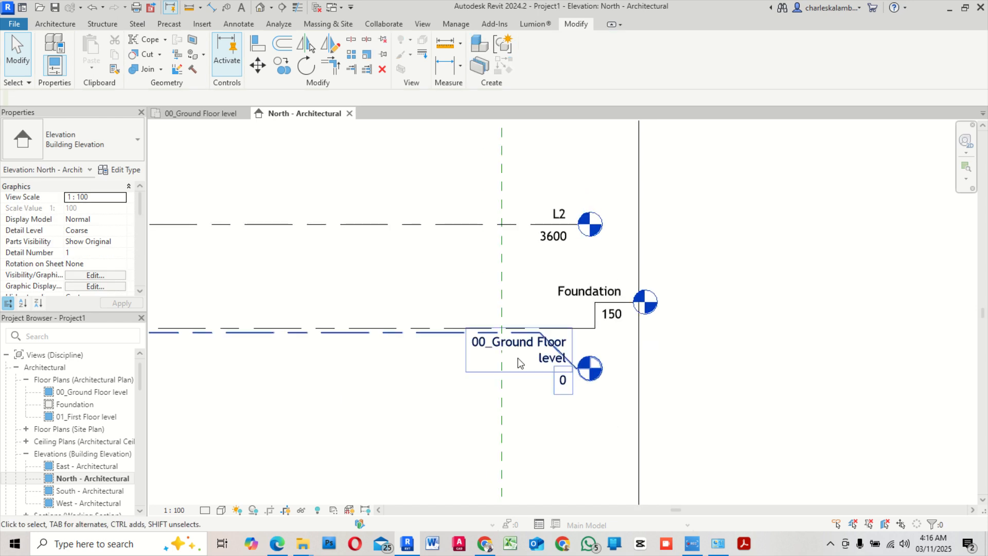
middle_drag(521, 362, 571, 313)
scroll(701, 242, up, 2)
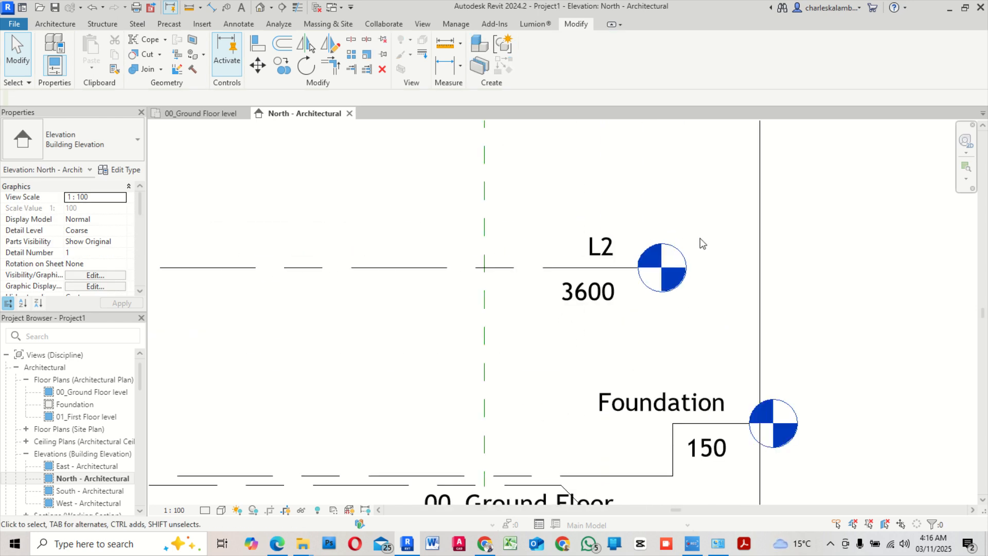
click(605, 255)
click(615, 247)
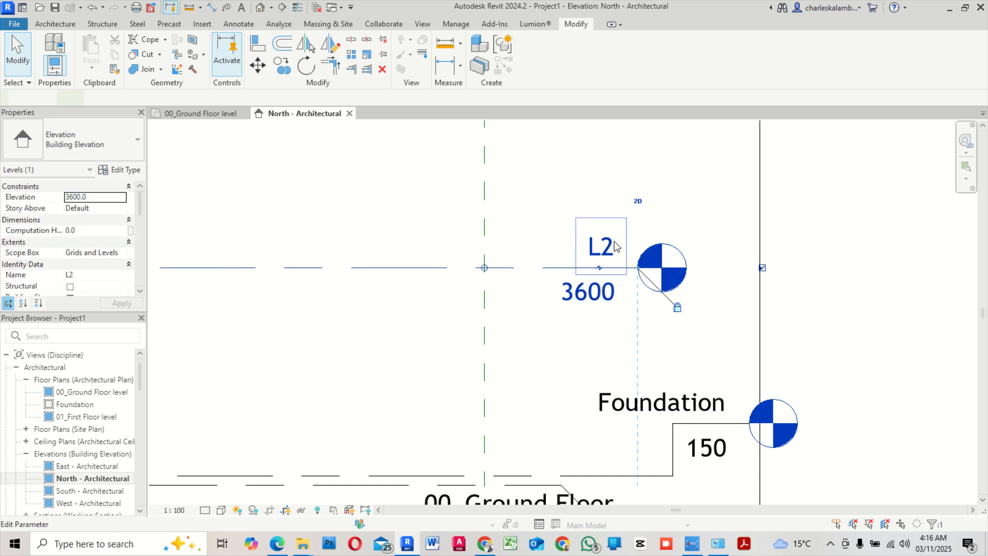
click(603, 249)
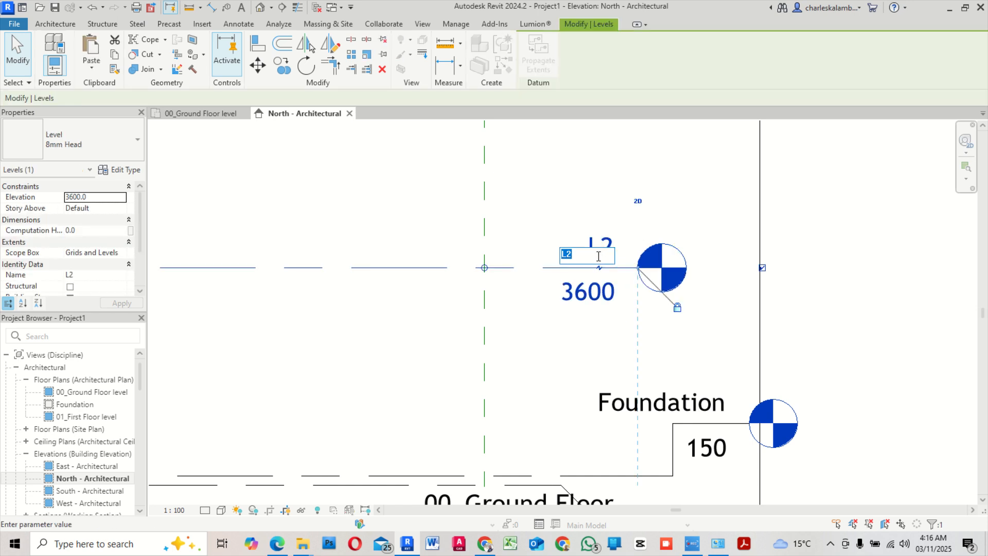
text(01)
text(_First Floor)
text( level)
click(366, 346)
scroll(591, 334, down, 3)
middle_drag(482, 343, 551, 324)
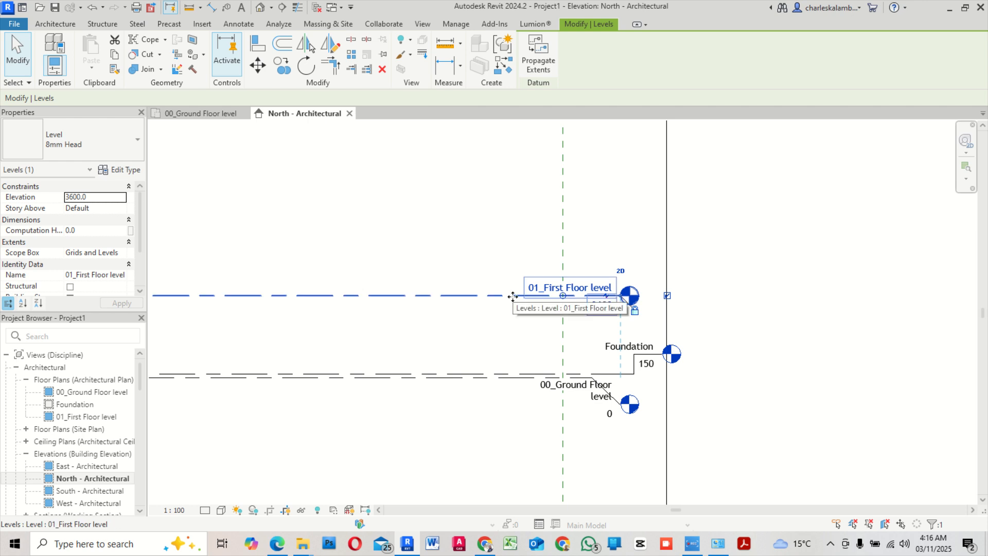
click(468, 326)
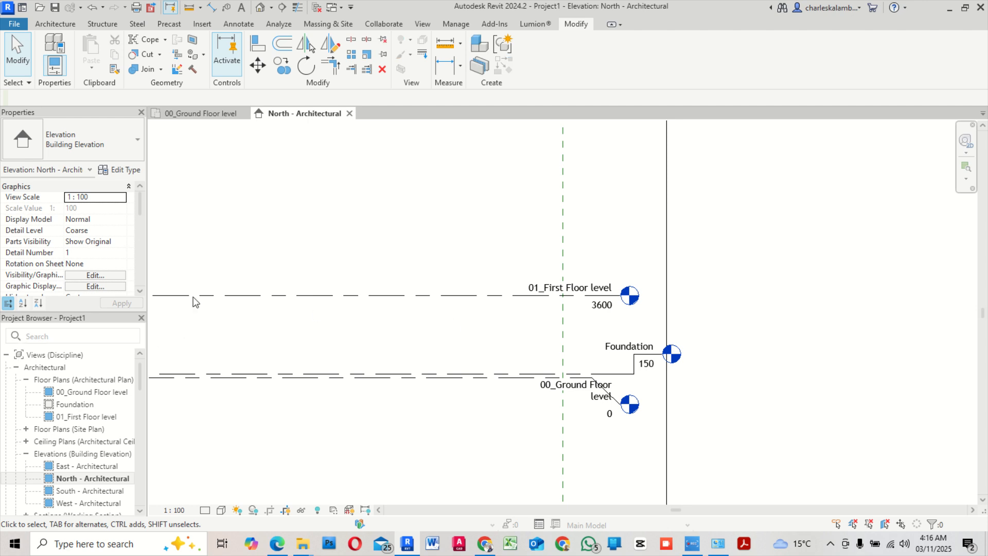
Create a new level offset 3600 above the 01_First Floor level by picking that level's line
click(56, 25)
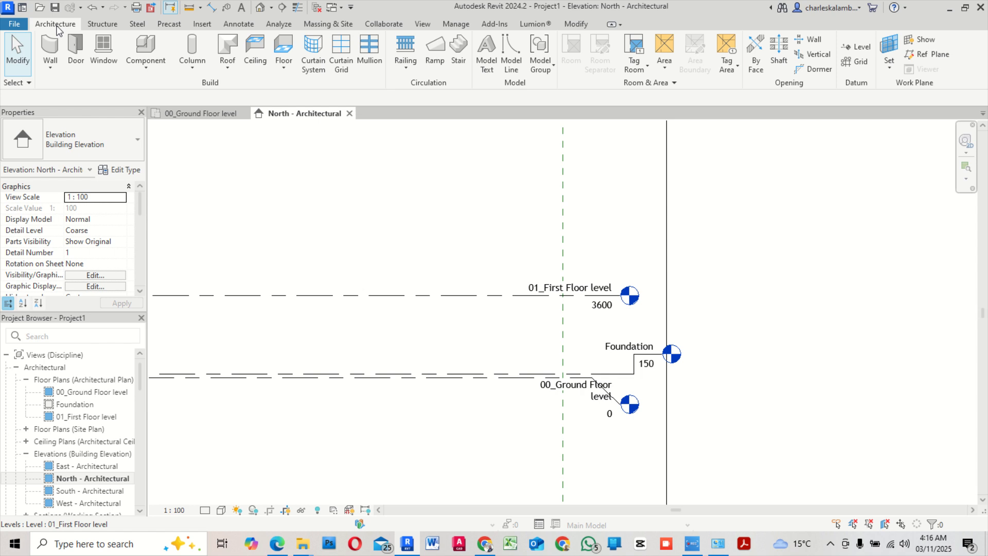
click(856, 47)
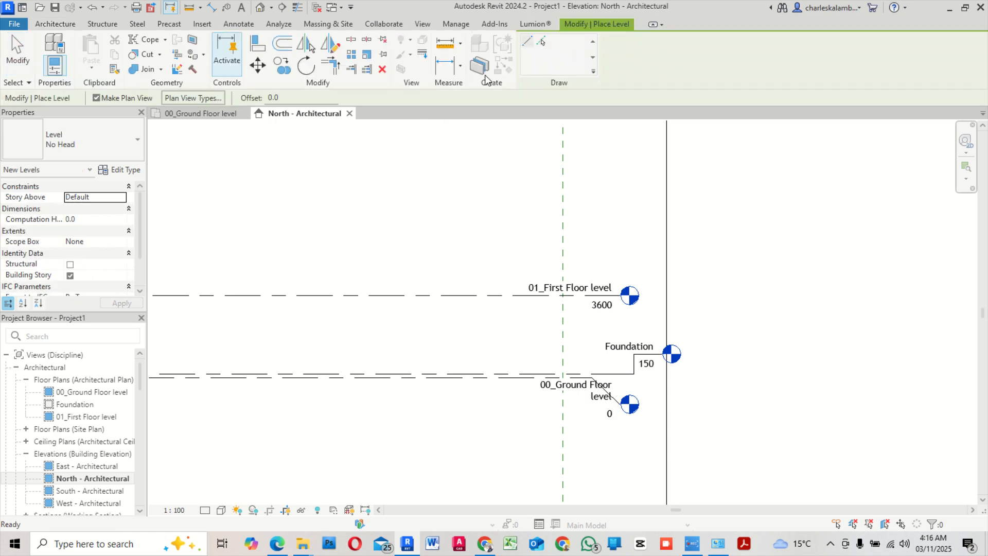
click(541, 41)
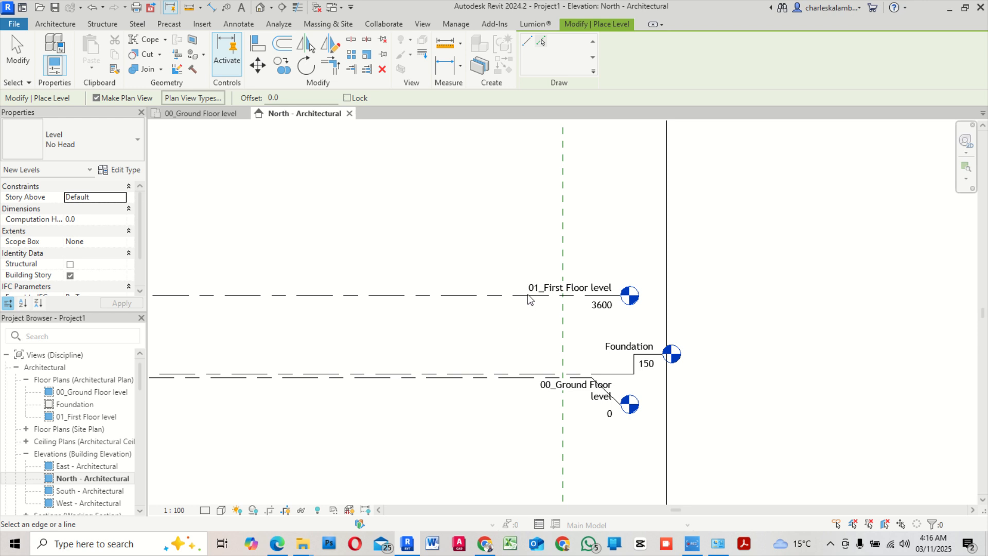
click(284, 97)
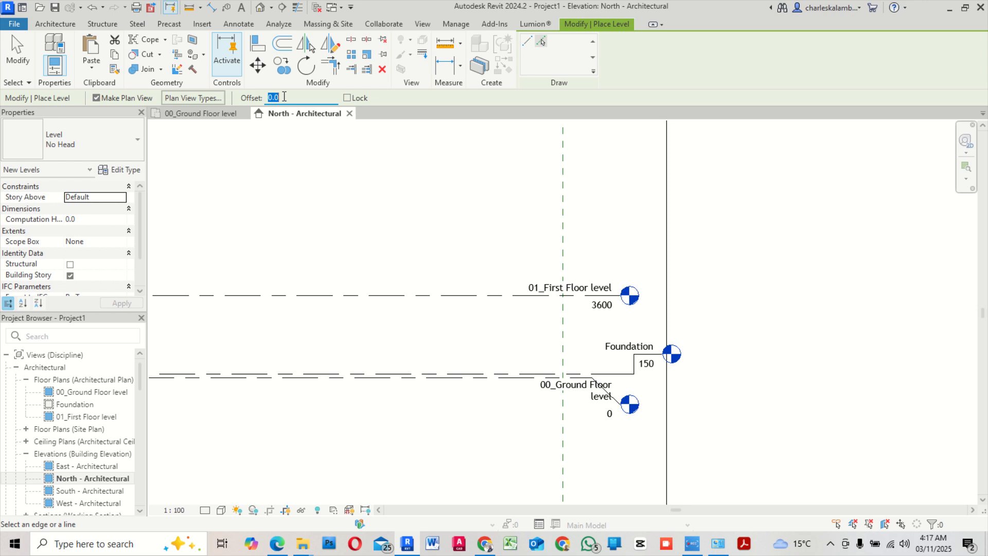
text(4000)
scroll(623, 326, up, 3)
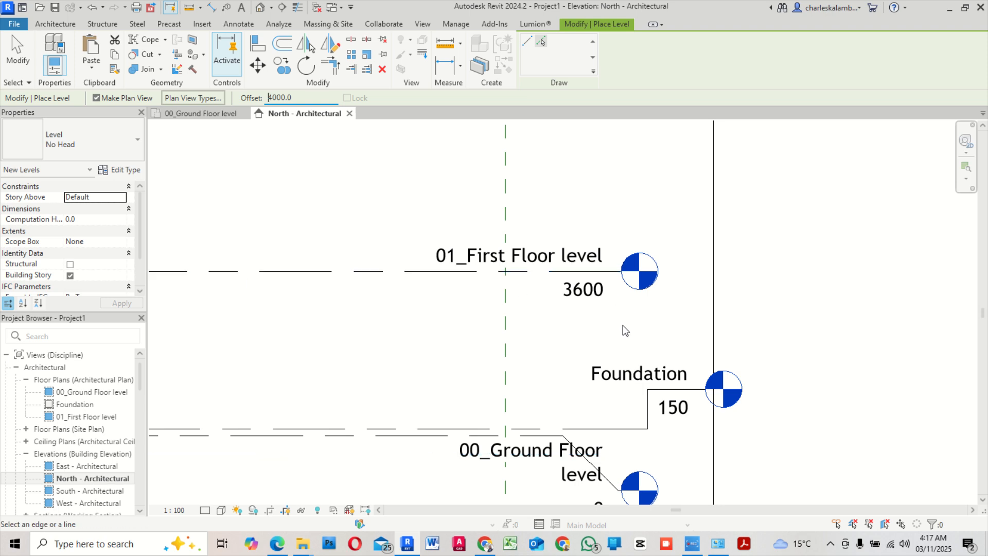
double_click(298, 98)
text(36)
key(Return)
scroll(515, 326, down, 2)
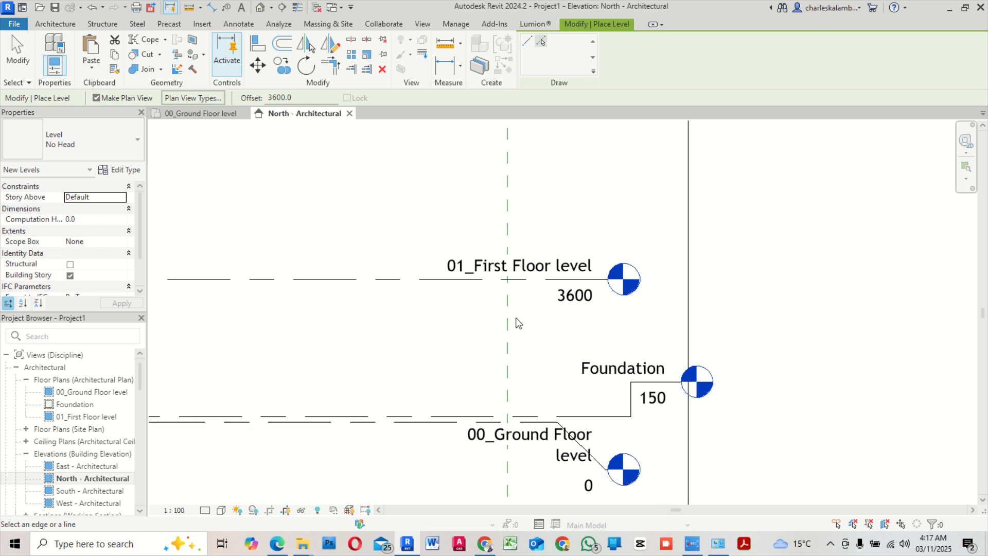
click(390, 286)
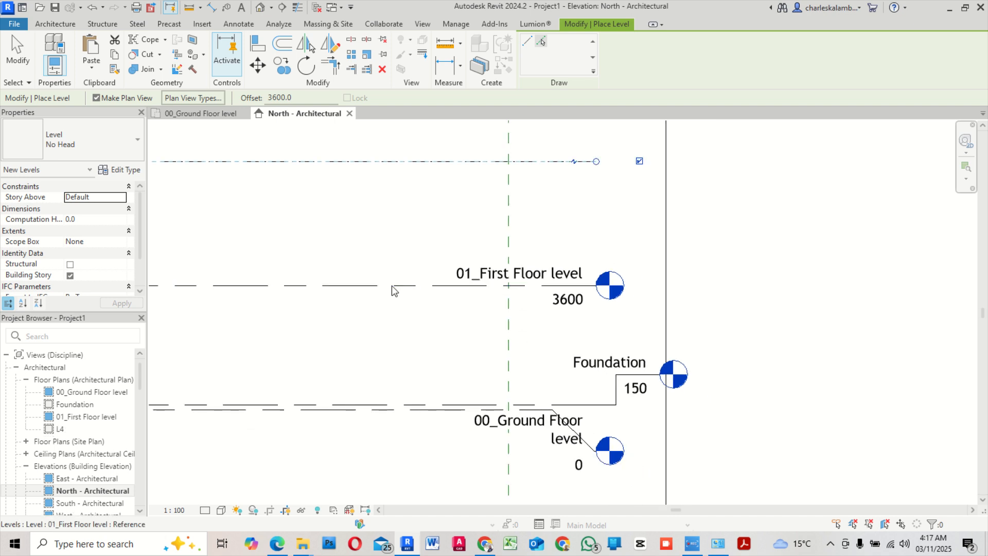
Match the new upper level's type to that of the 01_First Floor level
scroll(532, 317, down, 1)
scroll(531, 320, down, 2)
middle_drag(535, 321, 601, 320)
scroll(403, 315, down, 1)
middle_drag(403, 315, 430, 302)
scroll(587, 254, up, 3)
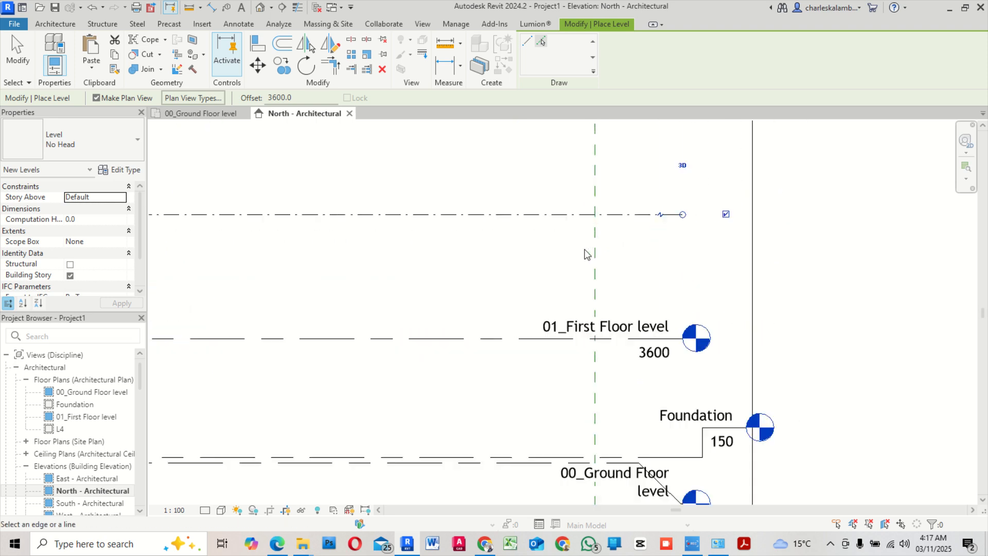
scroll(647, 309, up, 1)
scroll(648, 308, up, 1)
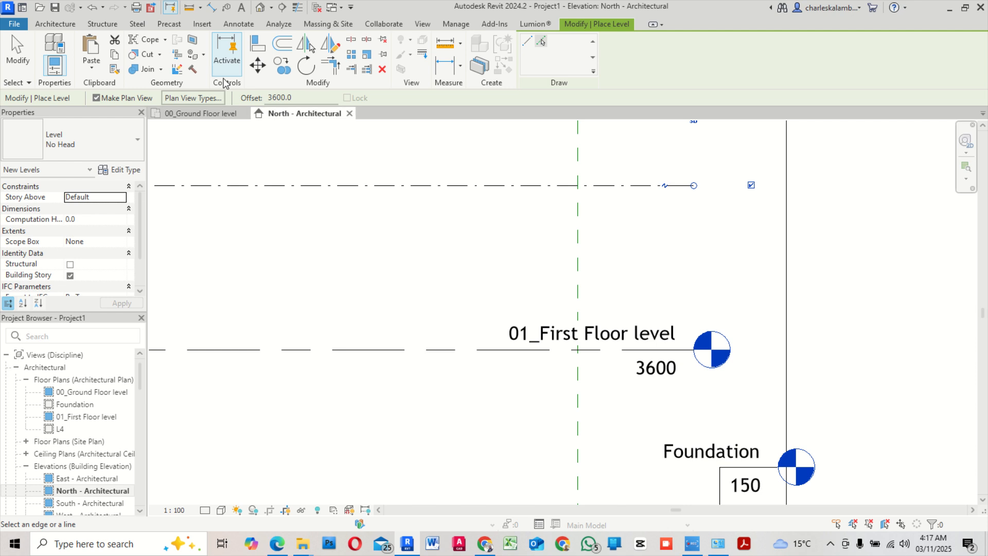
click(114, 70)
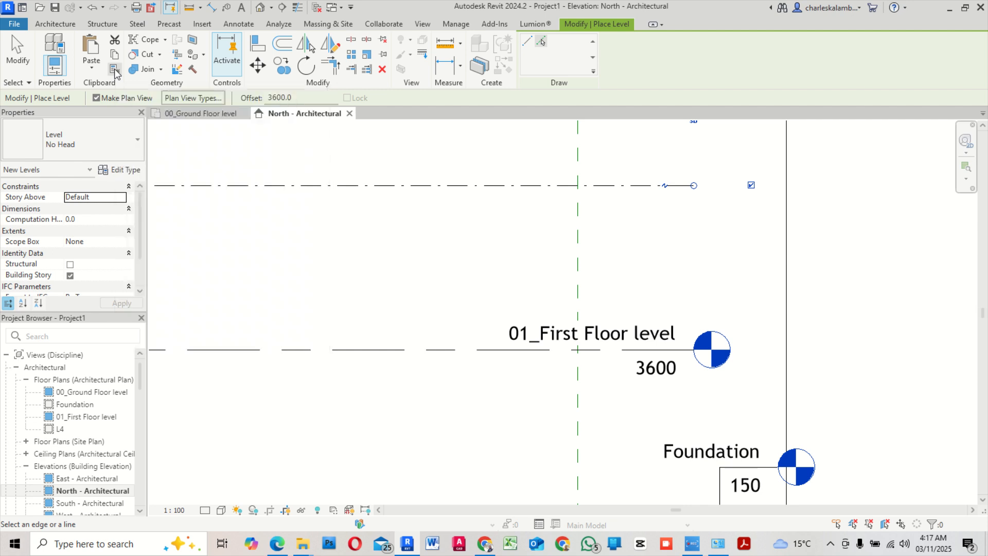
click(363, 351)
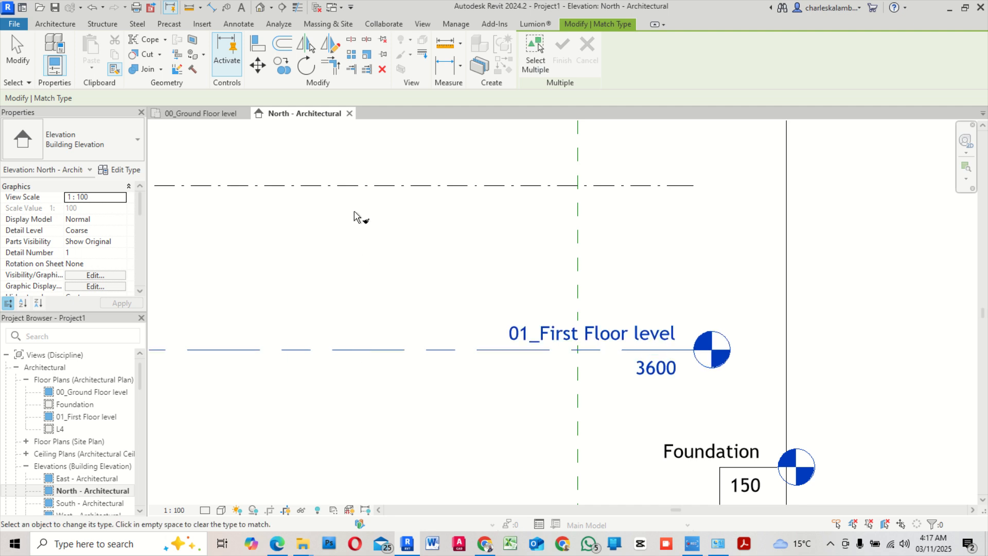
click(372, 189)
scroll(608, 282, down, 2)
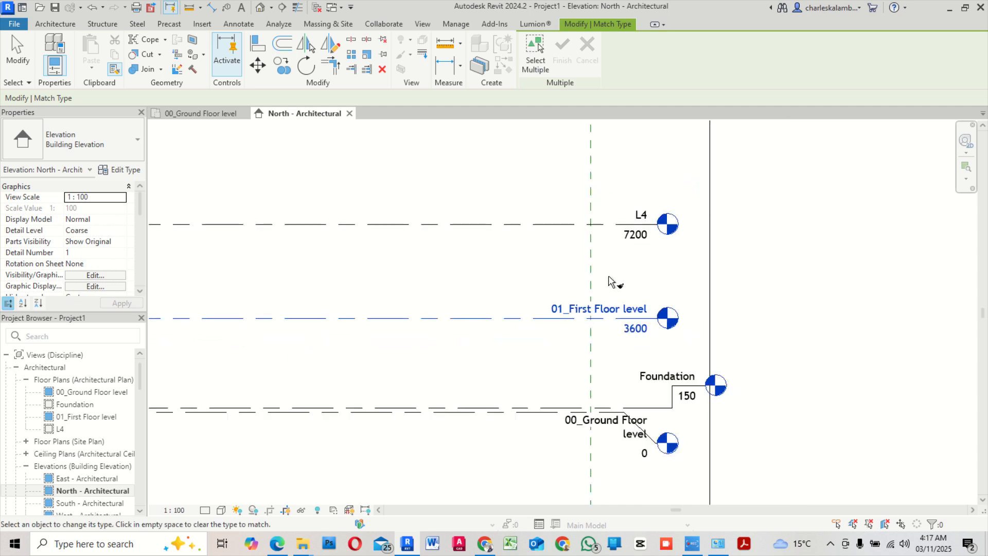
scroll(664, 278, up, 2)
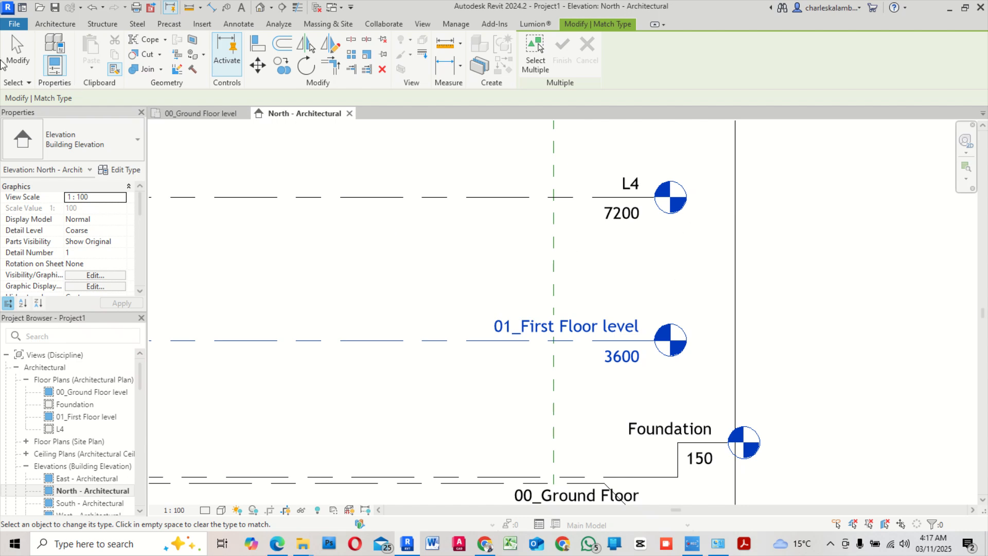
Rename level L4 as 02_Second Floor level and rename its corresponding views too
click(17, 54)
scroll(669, 201, up, 2)
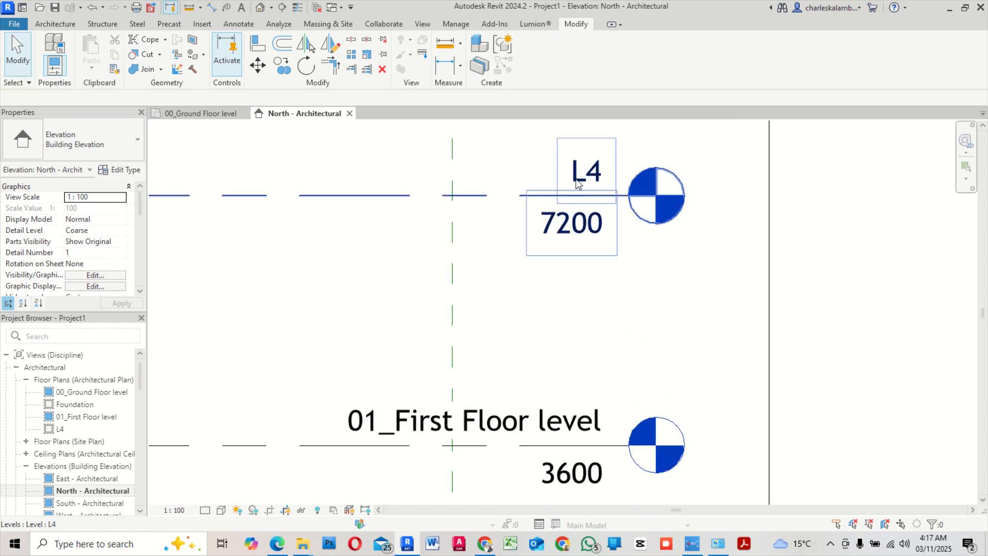
click(584, 175)
click(589, 172)
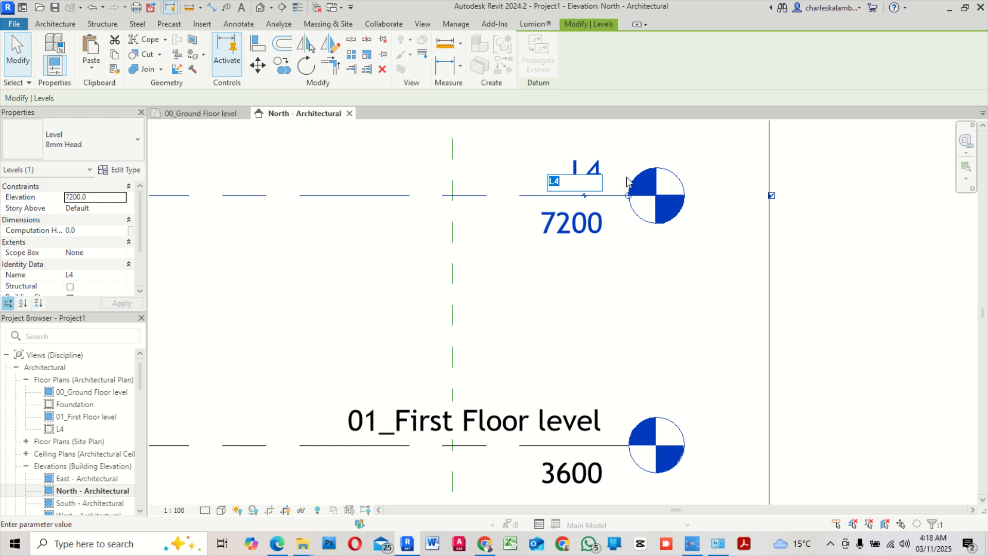
text(02)
text(_Se)
text(cond Floor)
text( level)
click(608, 344)
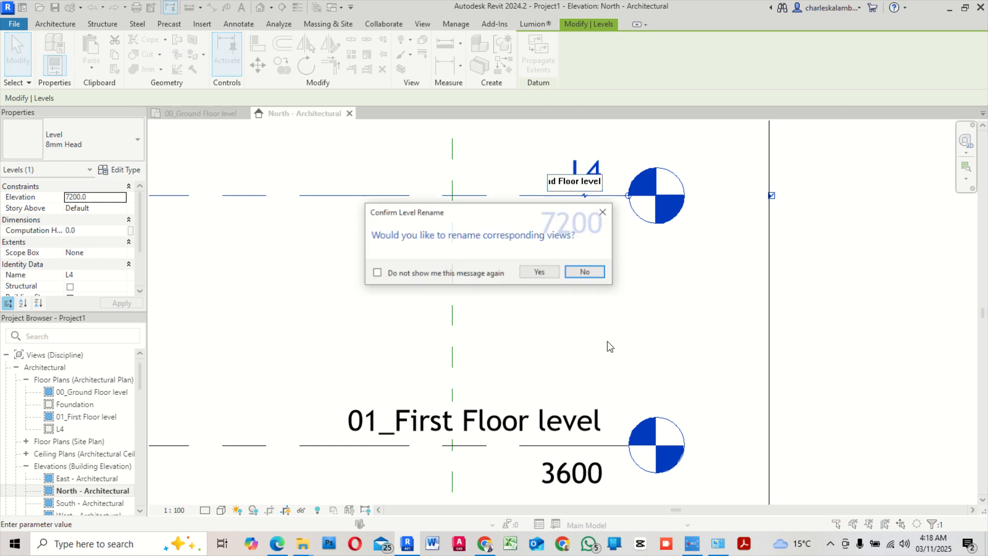
click(545, 273)
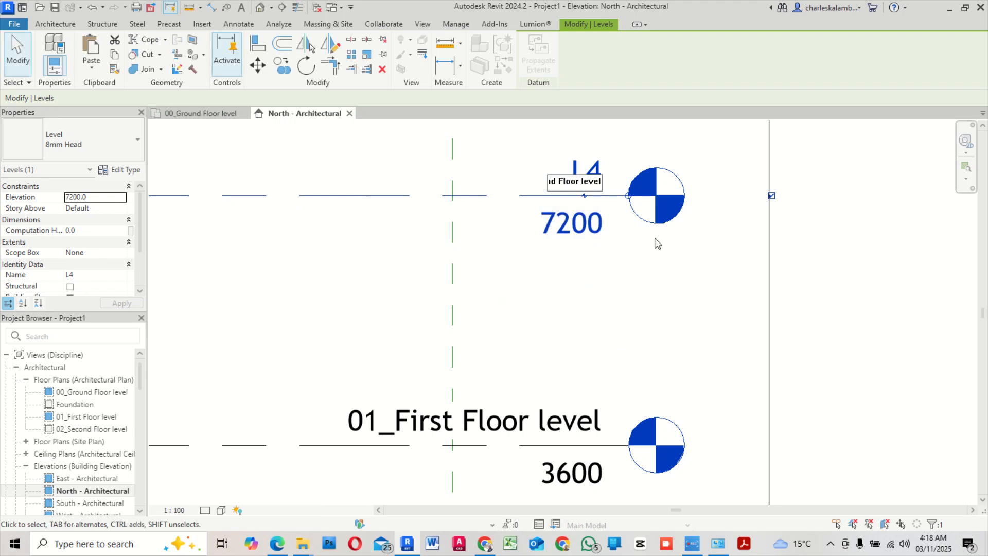
Examine the arrangement and heads of all levels in the north elevation
scroll(604, 311, down, 1)
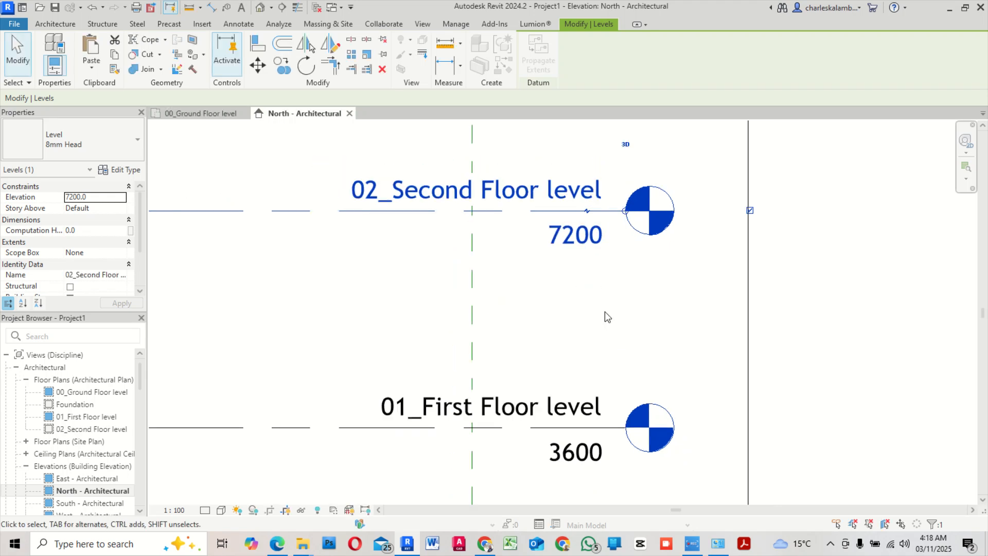
scroll(605, 311, down, 4)
middle_drag(536, 307, 668, 263)
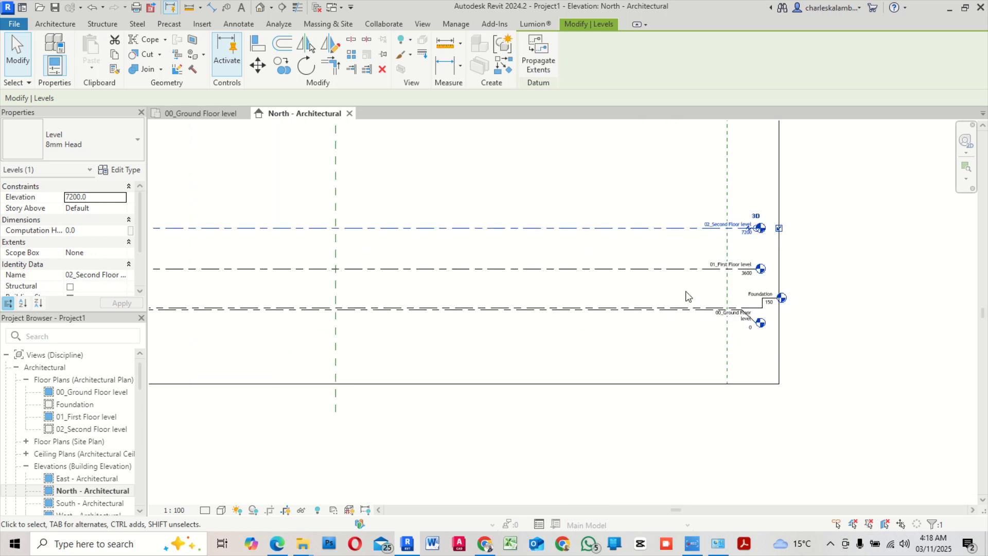
middle_drag(706, 301, 736, 266)
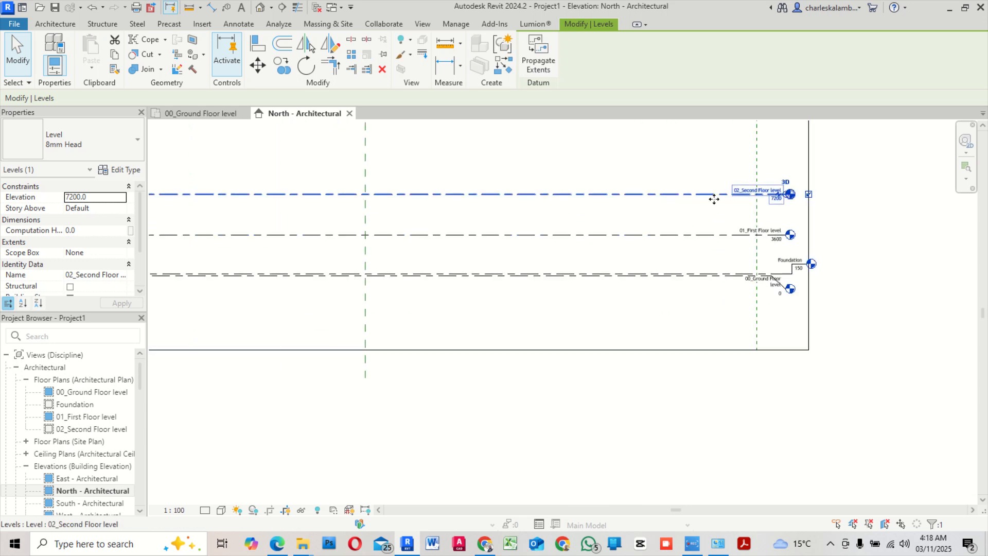
scroll(805, 197, up, 5)
middle_drag(657, 204, 602, 390)
scroll(602, 390, up, 1)
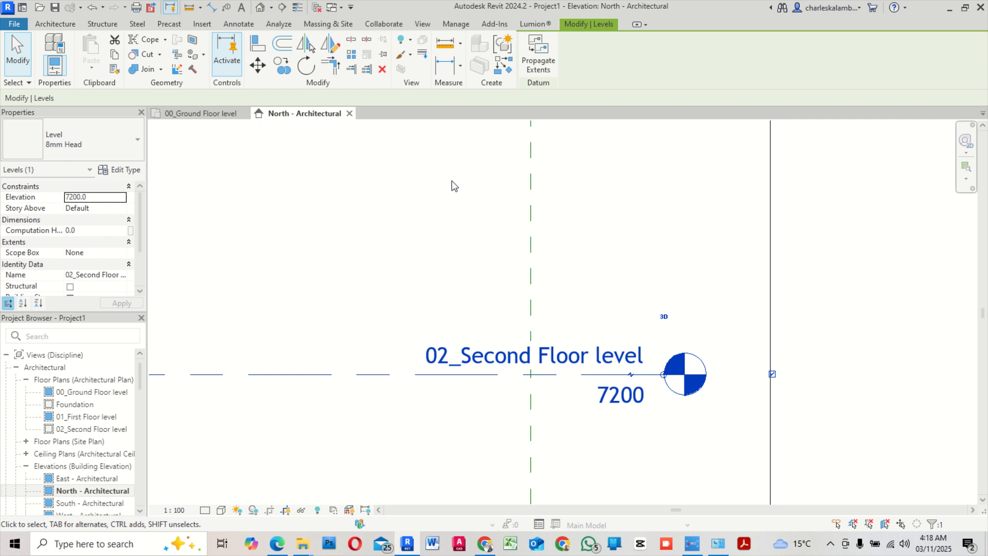
scroll(495, 241, down, 5)
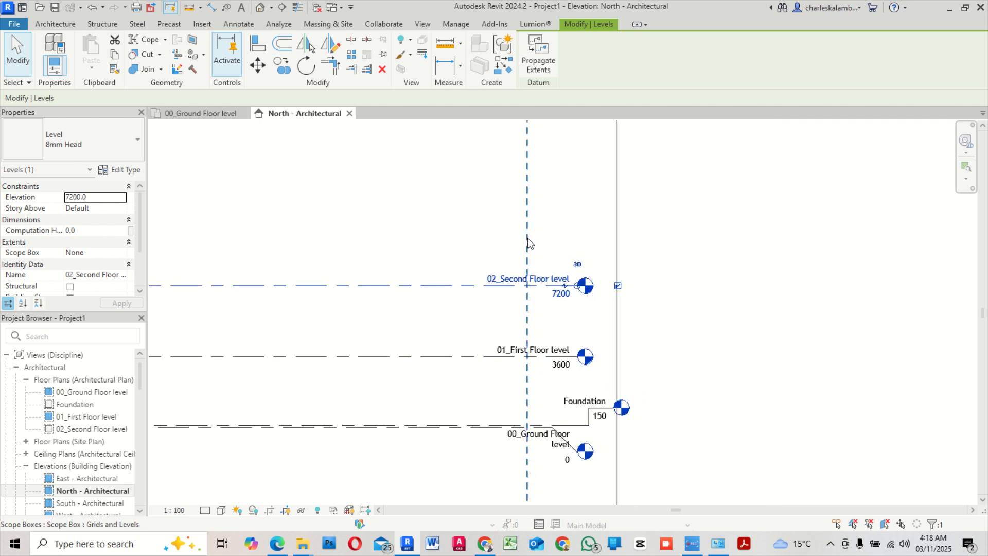
scroll(470, 204, down, 1)
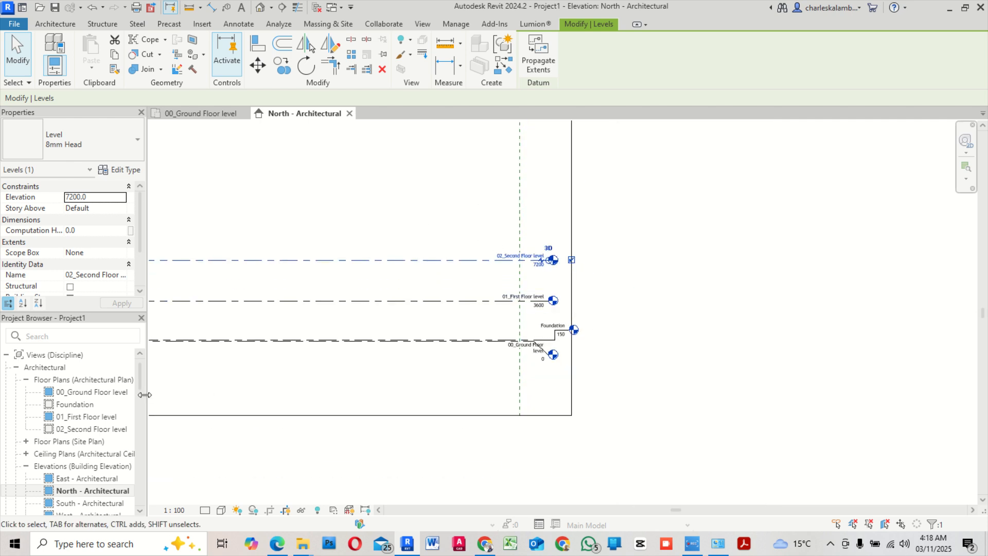
middle_drag(322, 364, 512, 353)
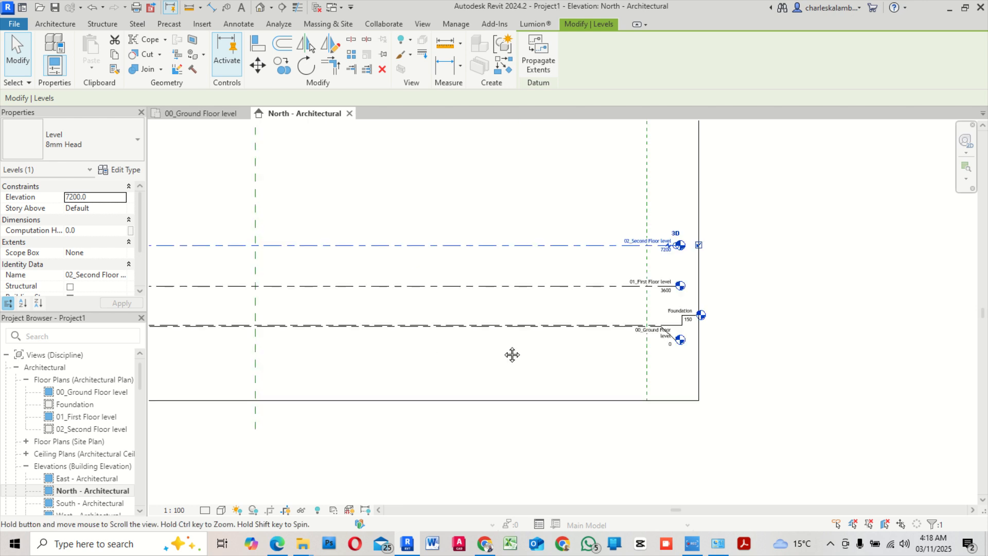
Open the 00_Ground Floor level floor plan and frame its upper drawing area
double_click(77, 392)
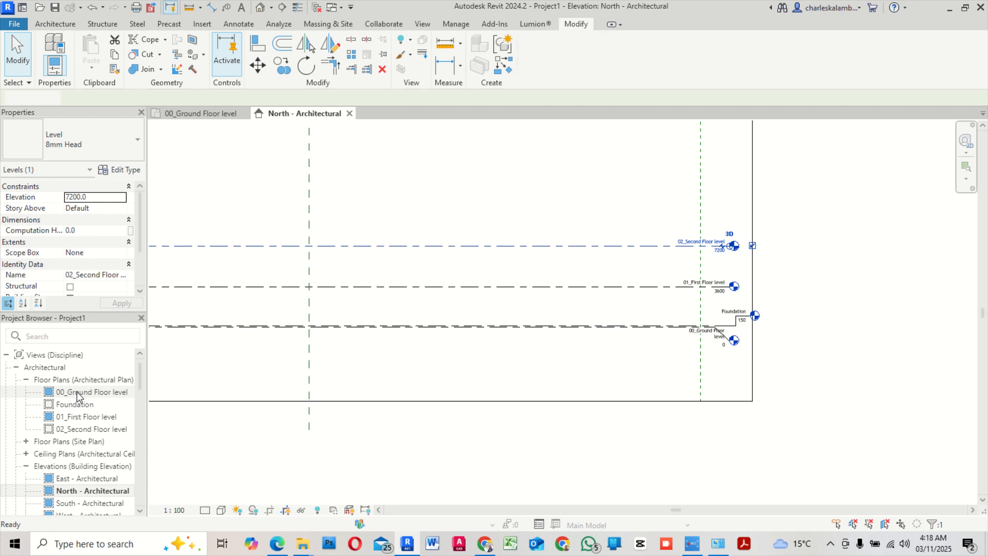
scroll(675, 361, up, 2)
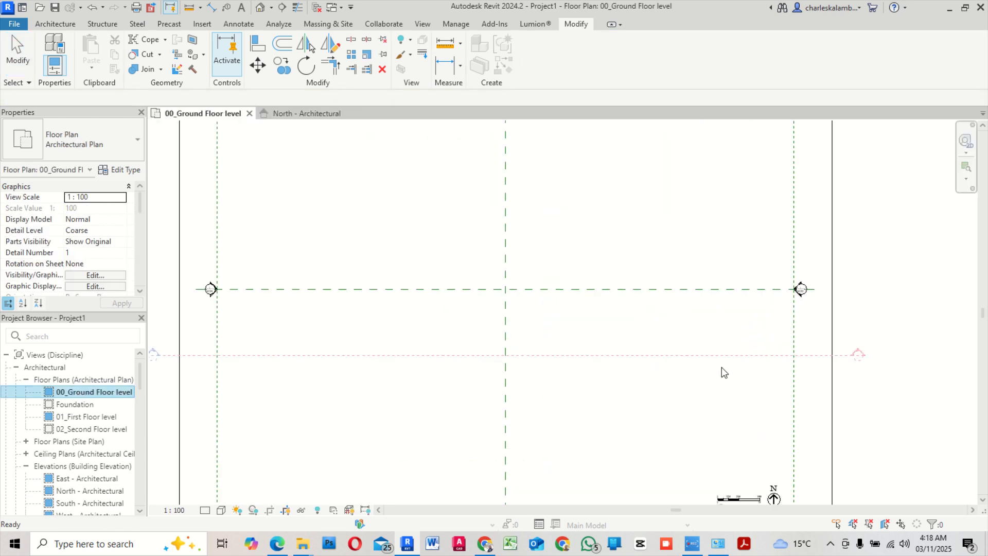
scroll(335, 375, down, 1)
scroll(337, 384, down, 2)
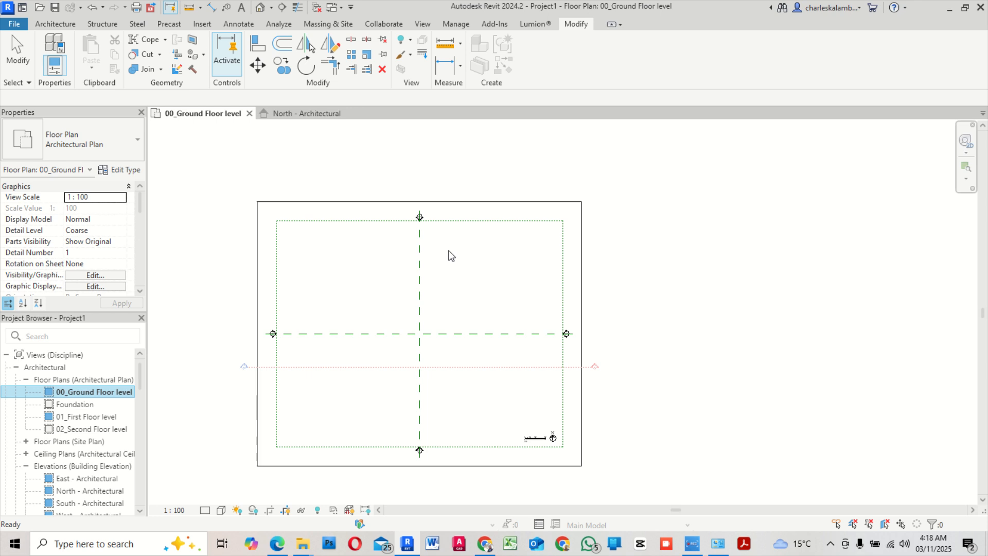
scroll(421, 259, up, 1)
scroll(302, 259, up, 2)
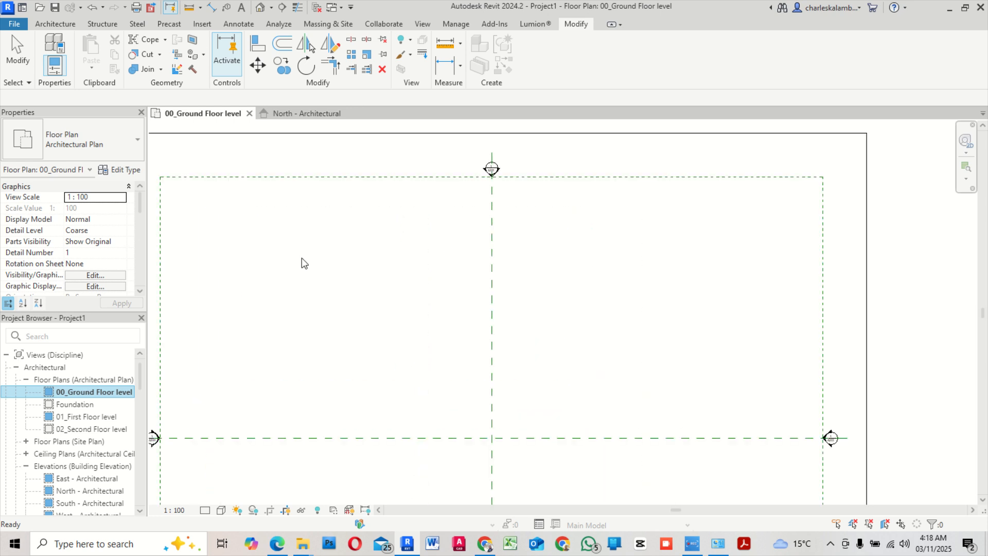
Start a Generic - 200mm basic wall and set its unconnected height to 3600
click(51, 24)
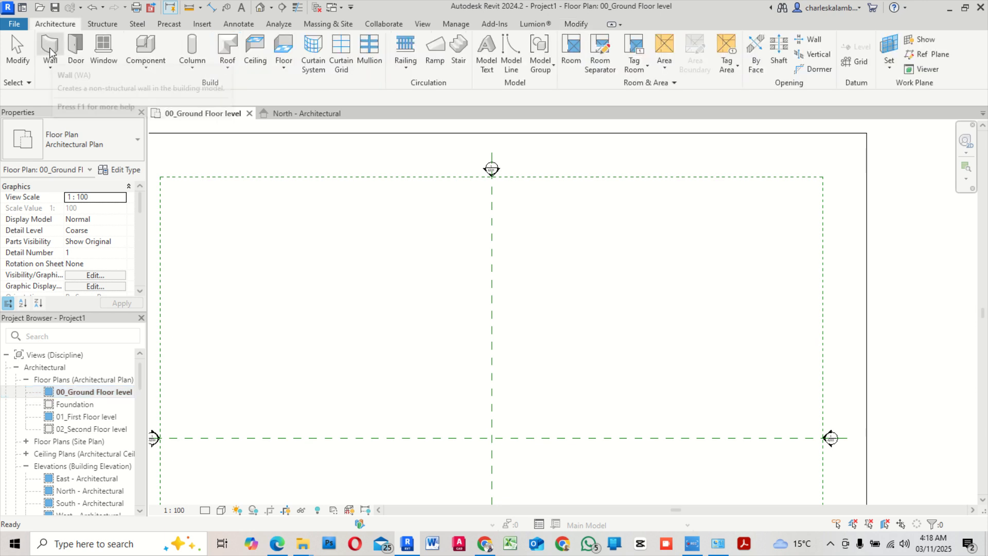
click(48, 43)
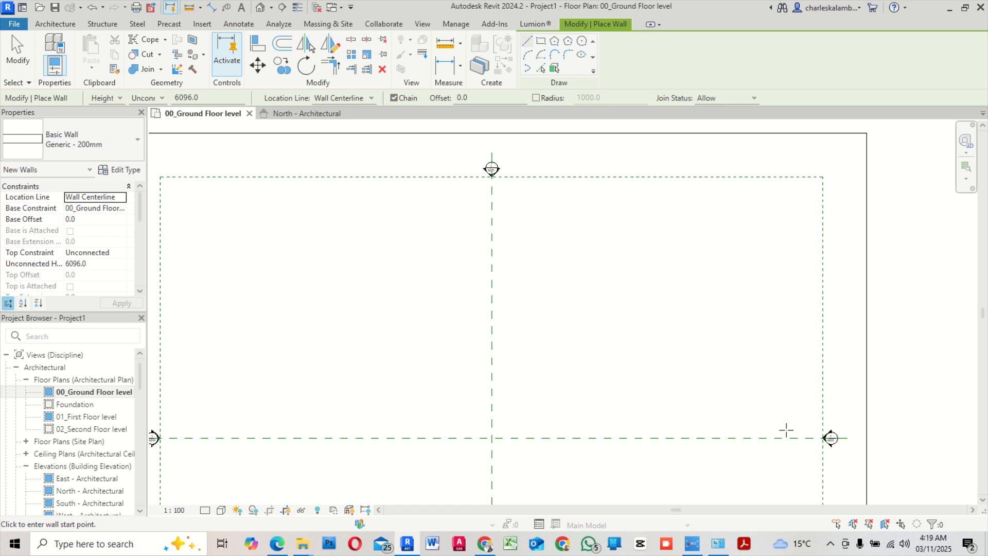
click(89, 264)
double_click(89, 263)
text(3600)
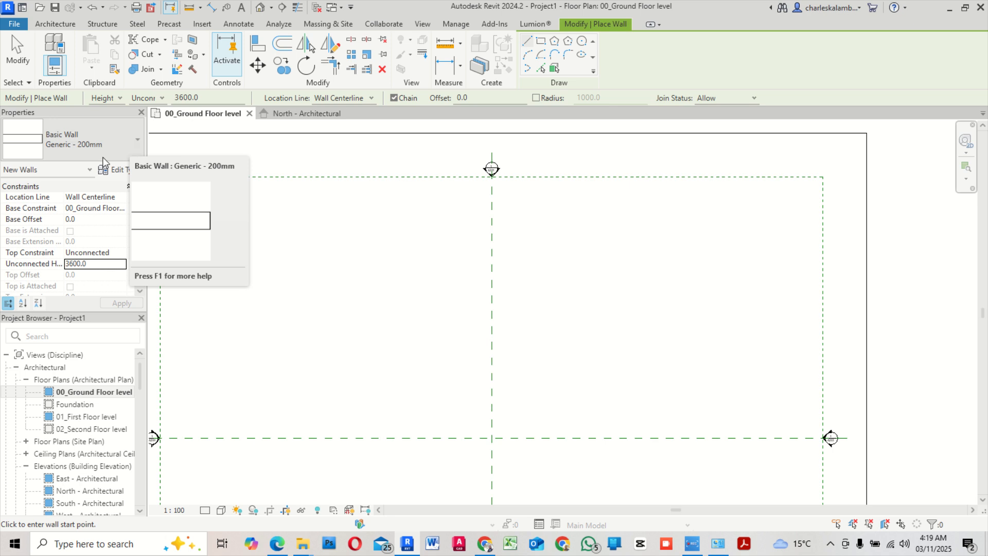
Duplicate the Generic - 200mm wall type under the name Generic - 220mm 2
click(126, 170)
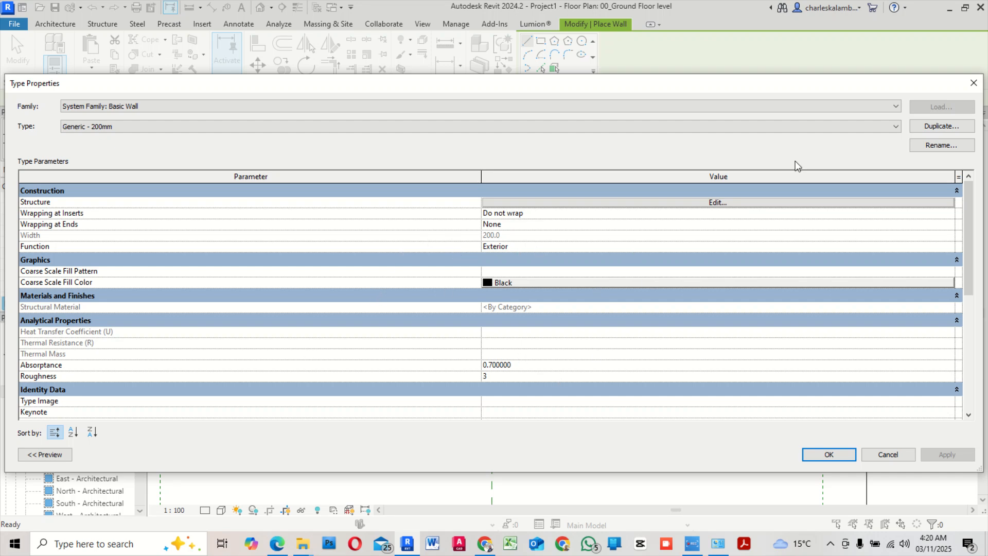
click(937, 126)
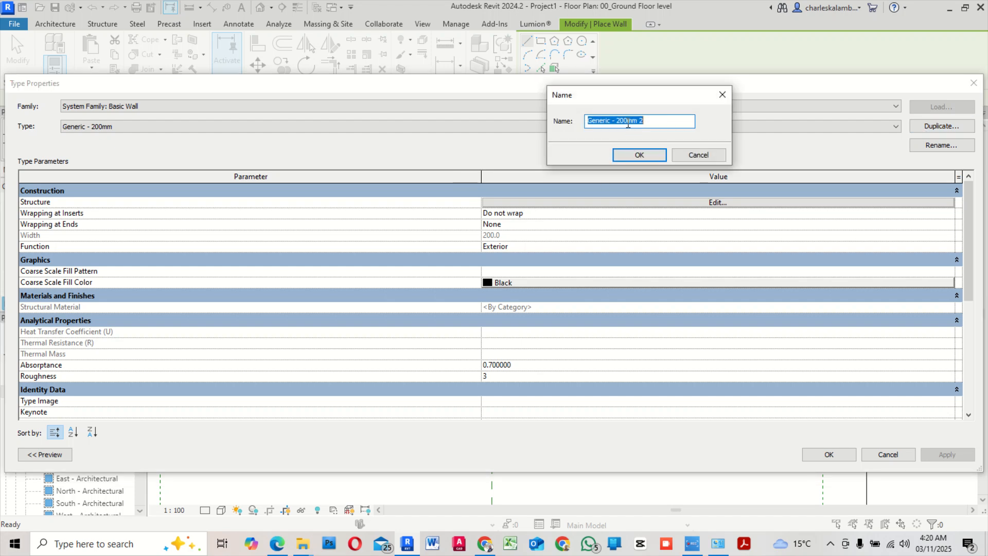
click(627, 122)
key(BackSpace)
key(BackSpace)
text(20)
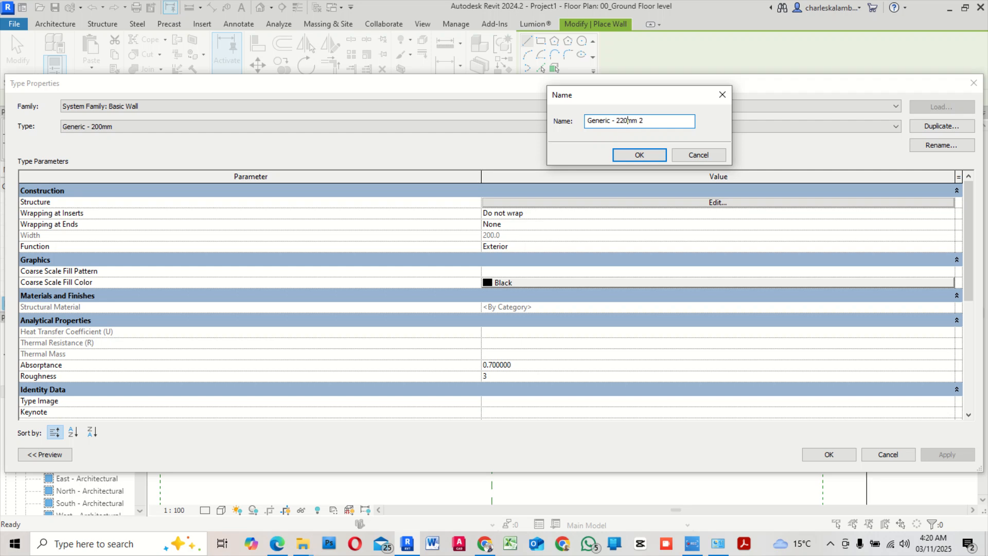
click(640, 155)
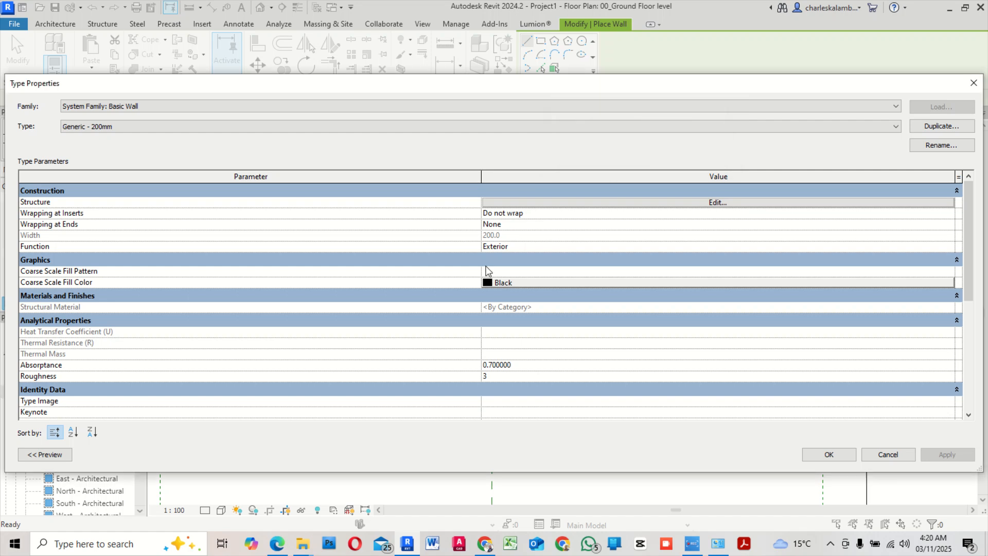
Set the structure layer thickness of the Generic - 220mm 2 wall type to 220 and apply the type
click(715, 204)
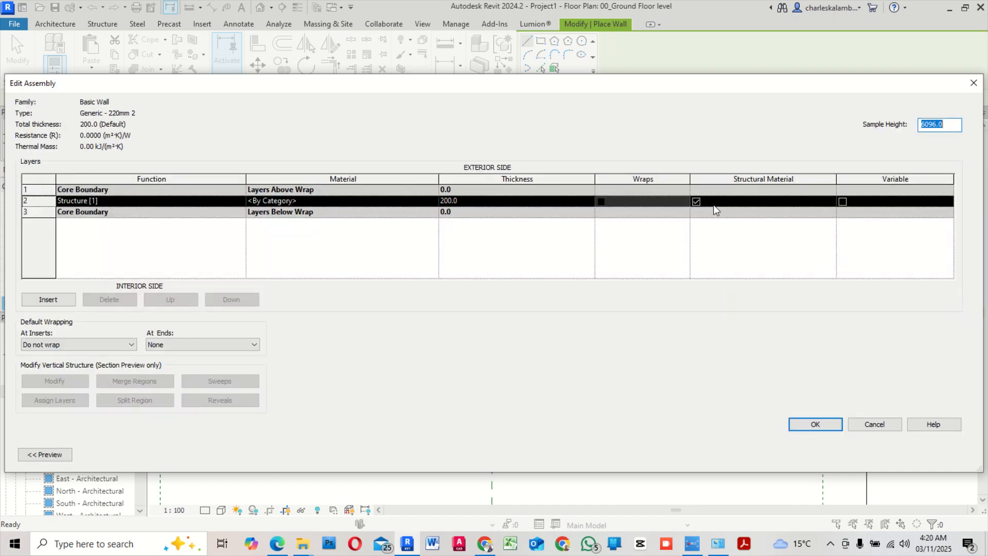
click(481, 201)
text(220)
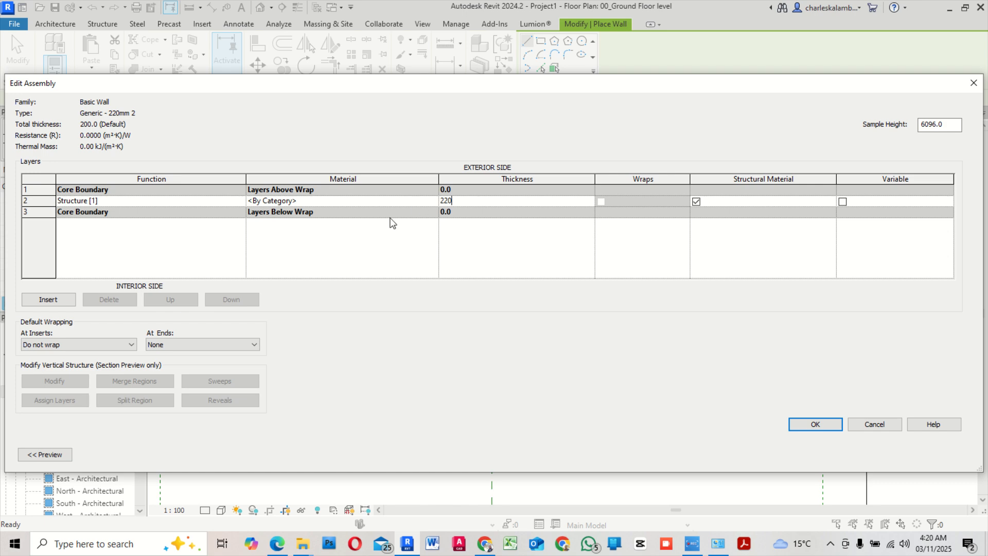
click(818, 424)
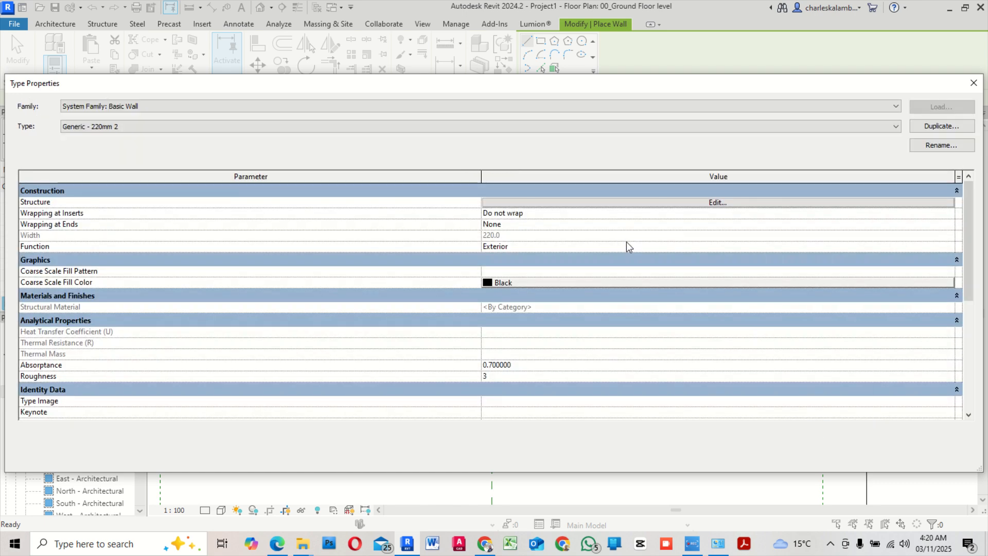
click(829, 455)
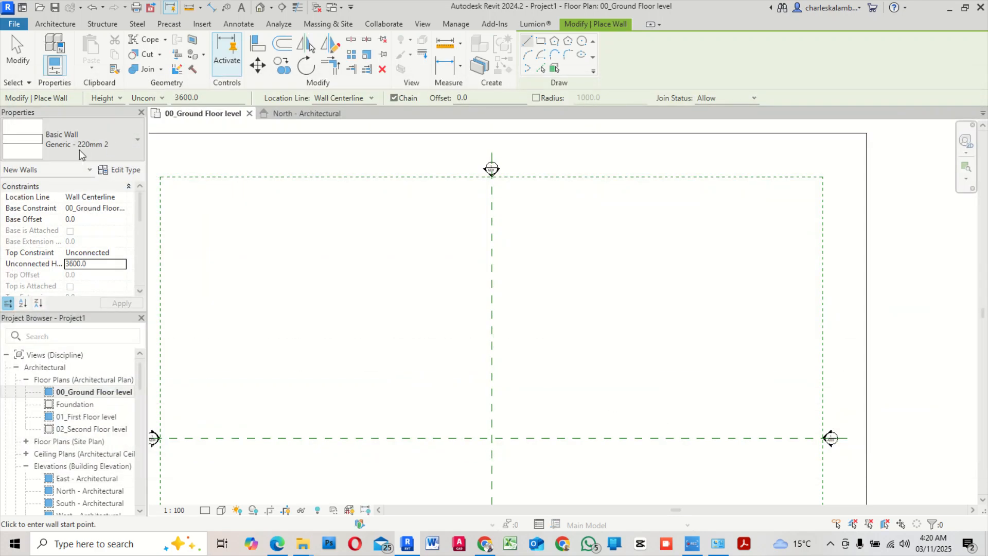
Draw a rectangular outline of walls about 23900 by 13700 mm, ending the upper wall just short of the left wall
click(252, 260)
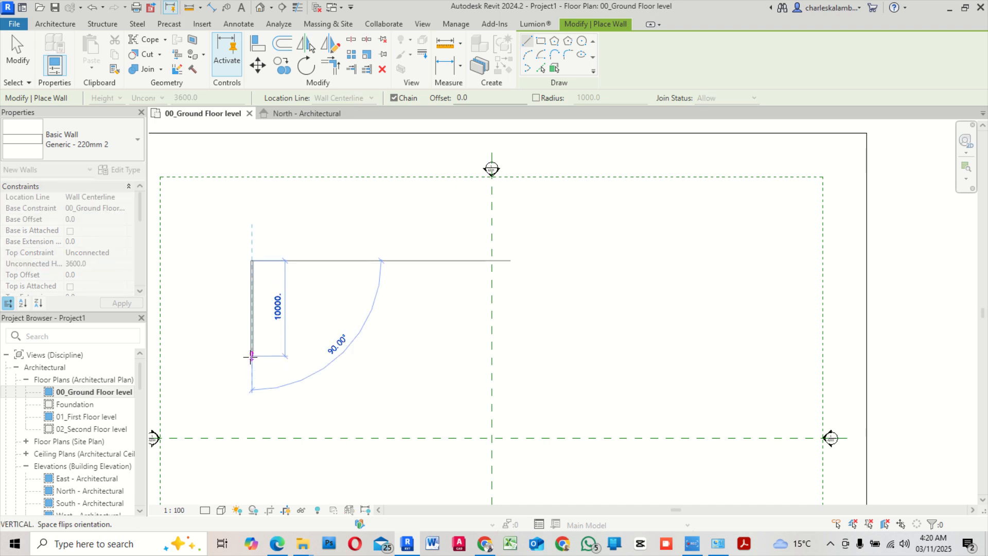
scroll(252, 391, up, 2)
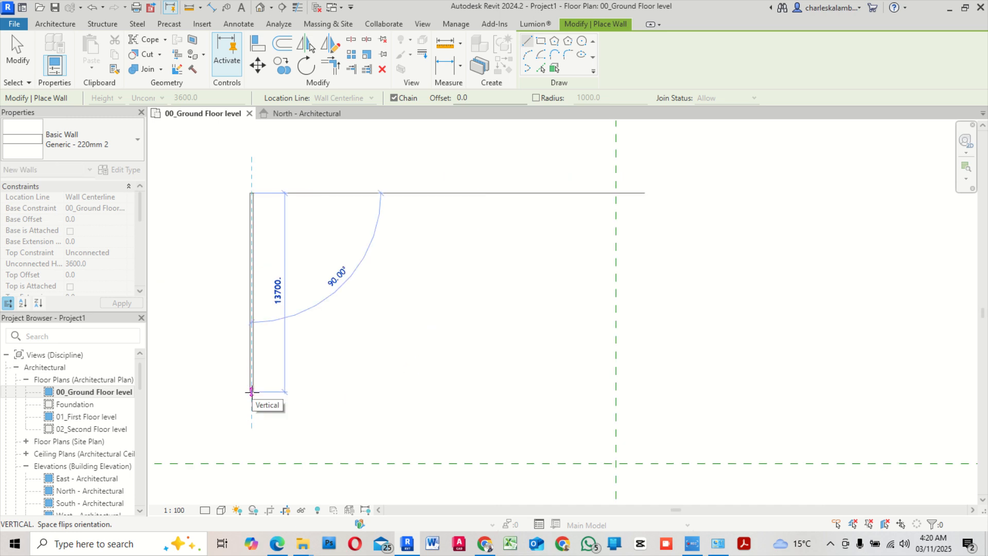
click(252, 391)
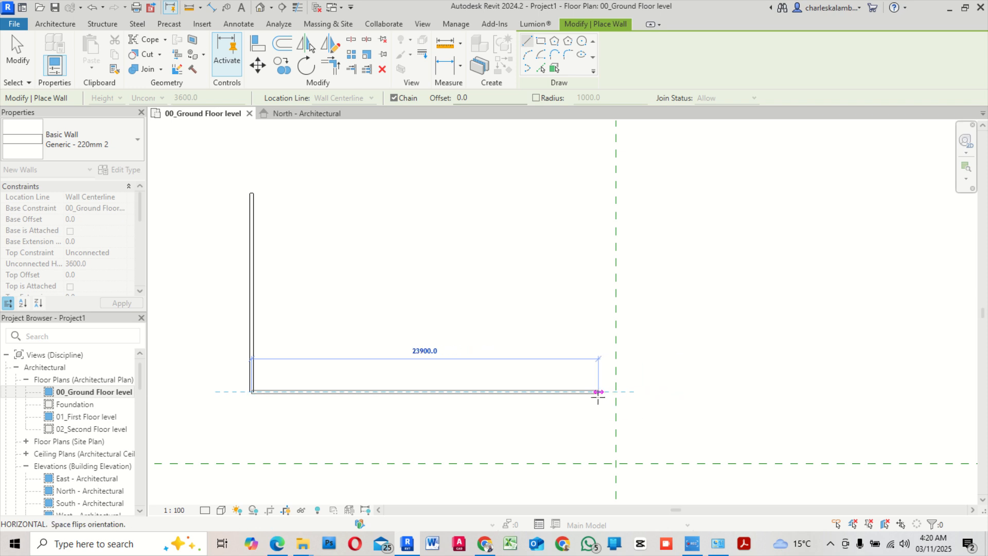
click(598, 392)
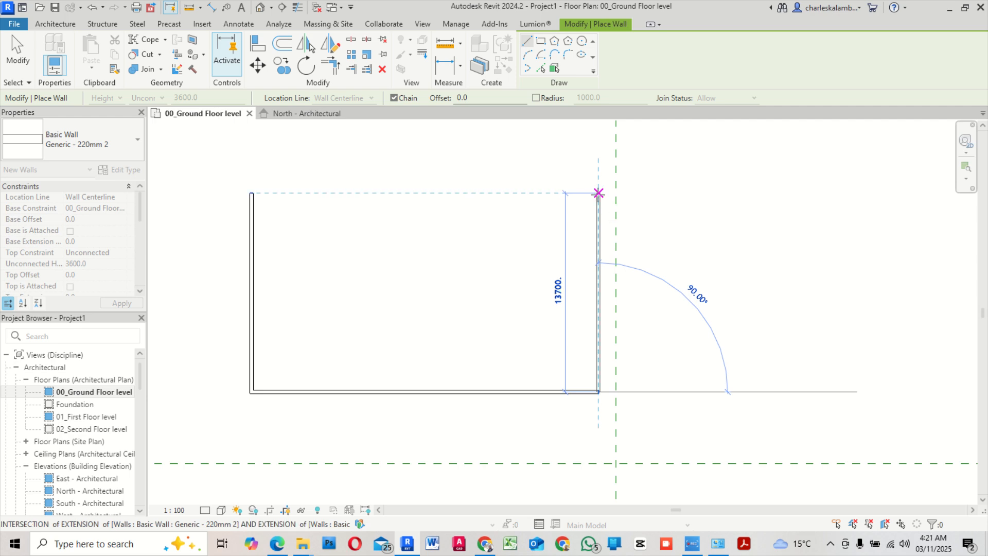
click(598, 193)
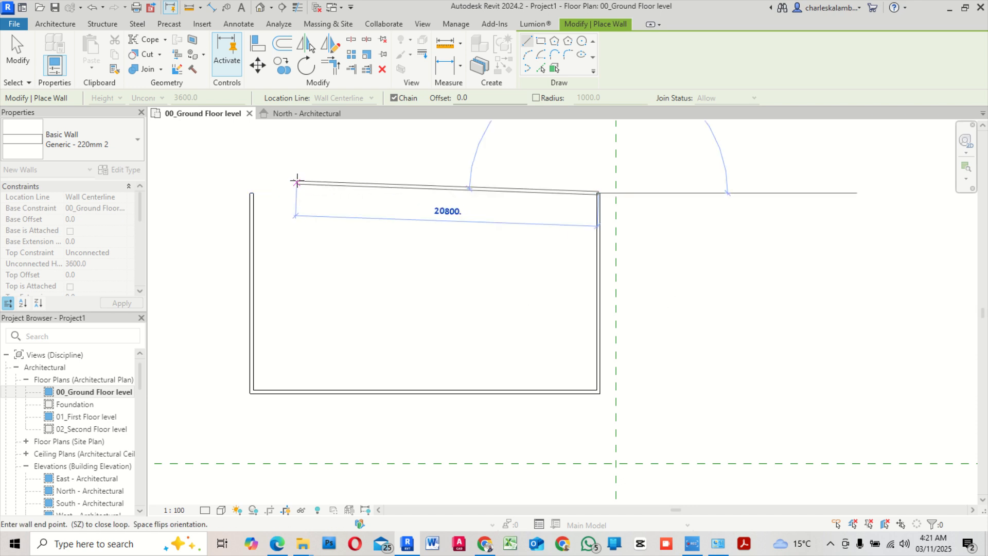
click(277, 193)
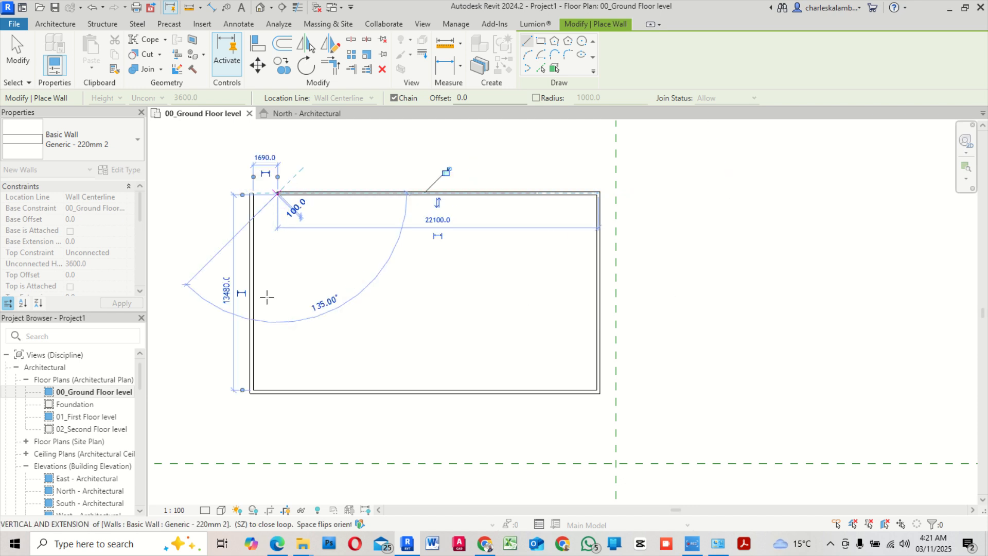
key(Escape)
key(Escape)
Join the upper wall and the left wall into a closed corner with Trim/Extend to Corner
scroll(265, 190, up, 5)
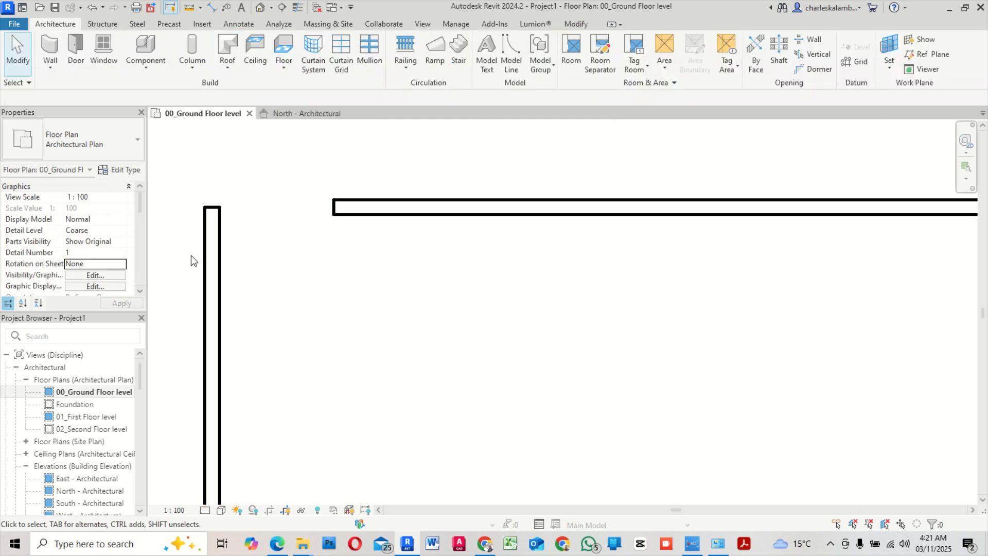
click(339, 215)
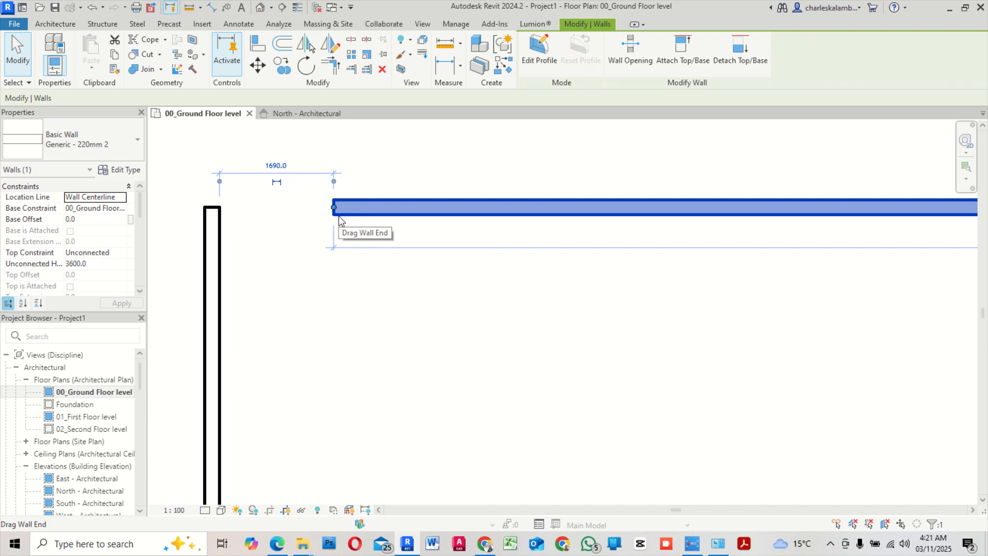
click(329, 69)
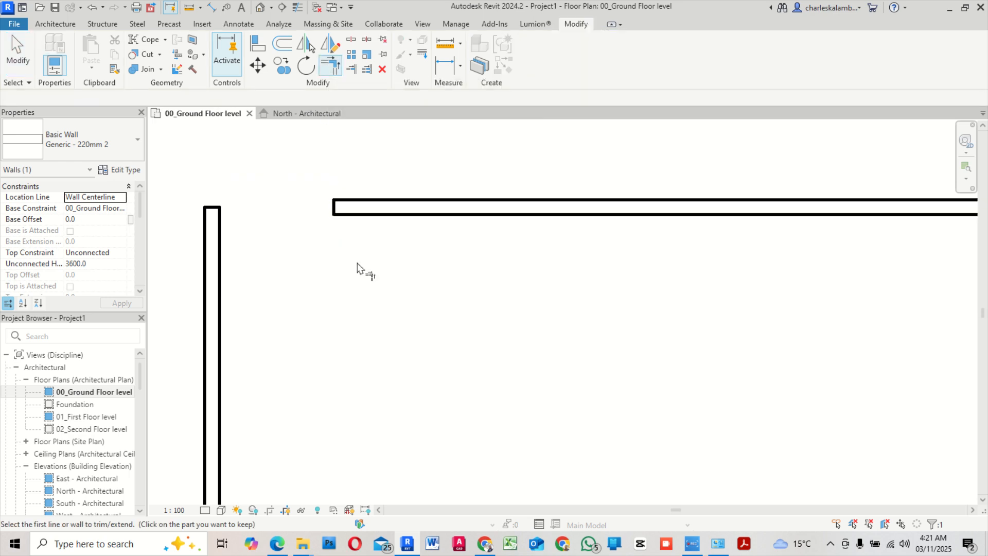
click(381, 211)
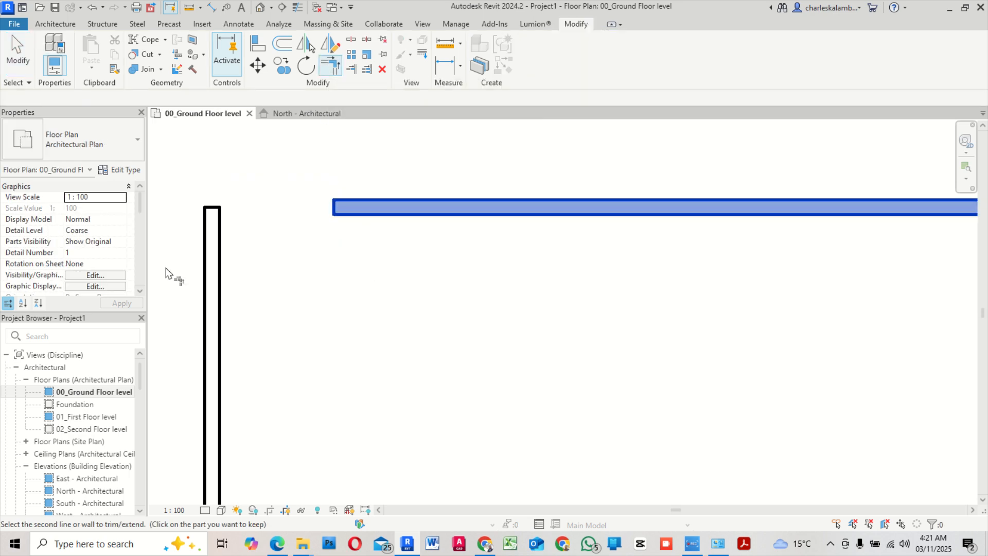
click(218, 267)
scroll(304, 236, down, 3)
scroll(288, 231, down, 3)
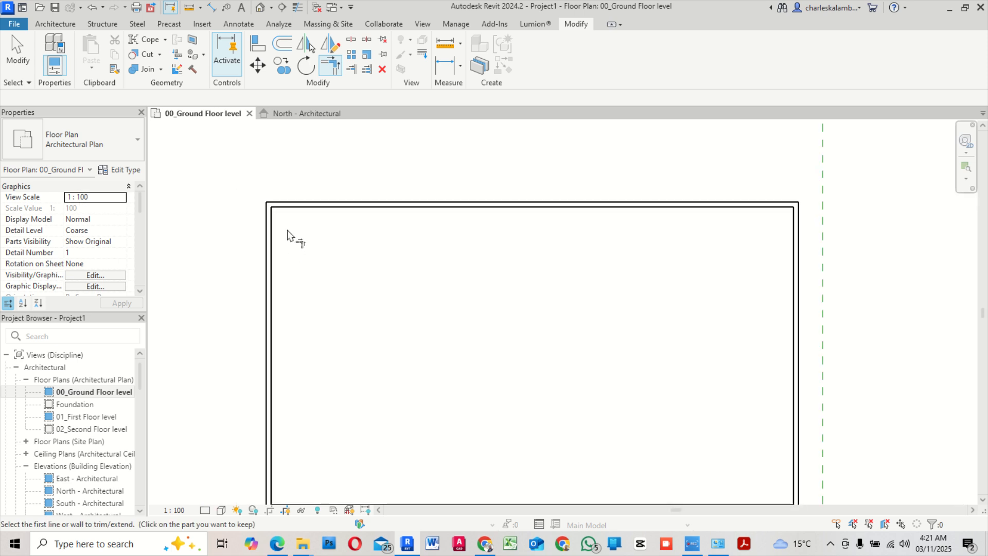
scroll(296, 234, up, 3)
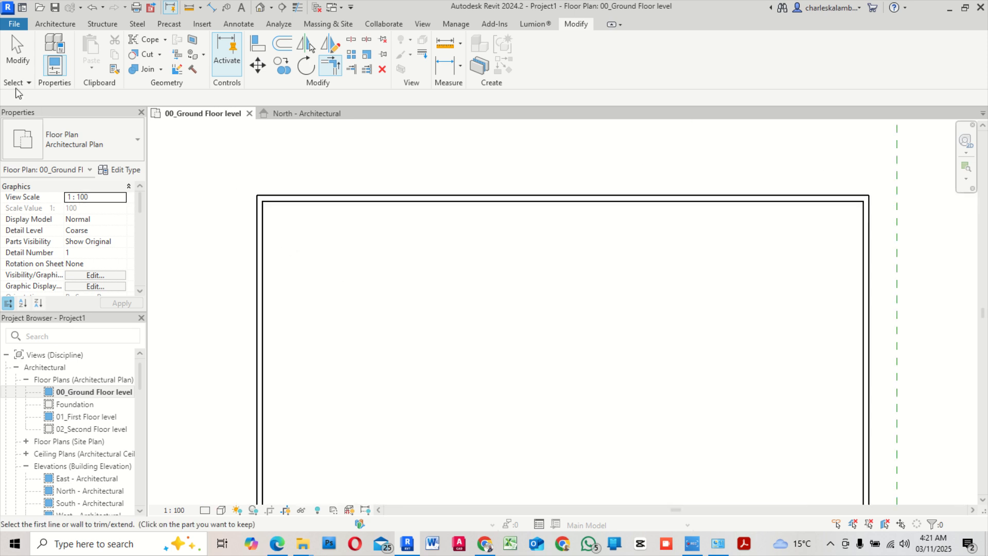
key(Escape)
key(Escape)
Offset a copy of the left exterior wall 4000 mm towards the inside of the building
scroll(385, 266, down, 2)
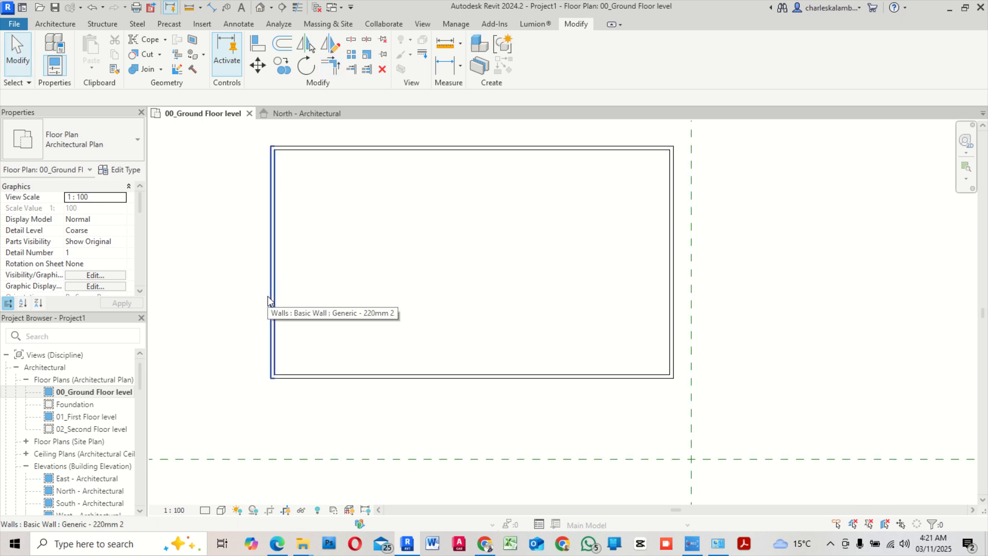
scroll(286, 172, up, 1)
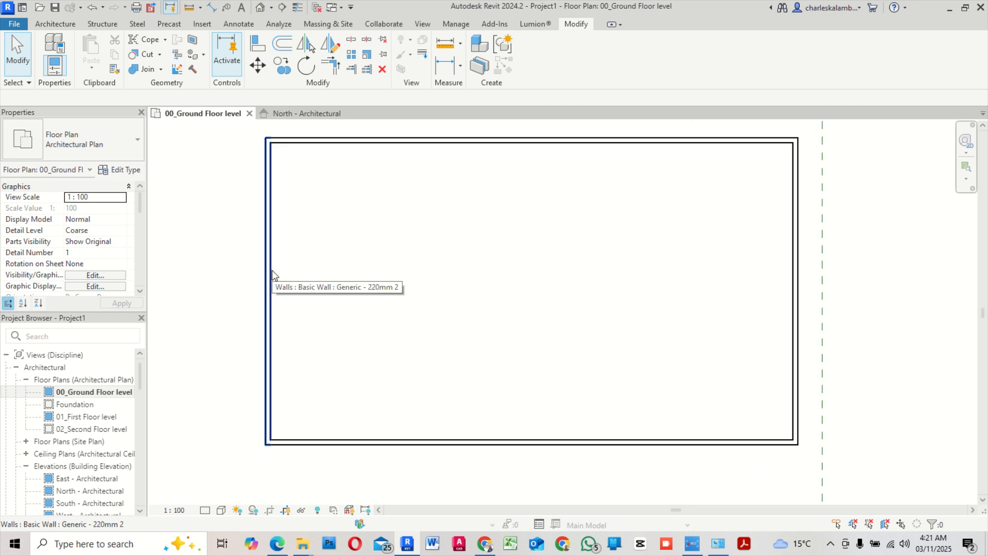
click(273, 275)
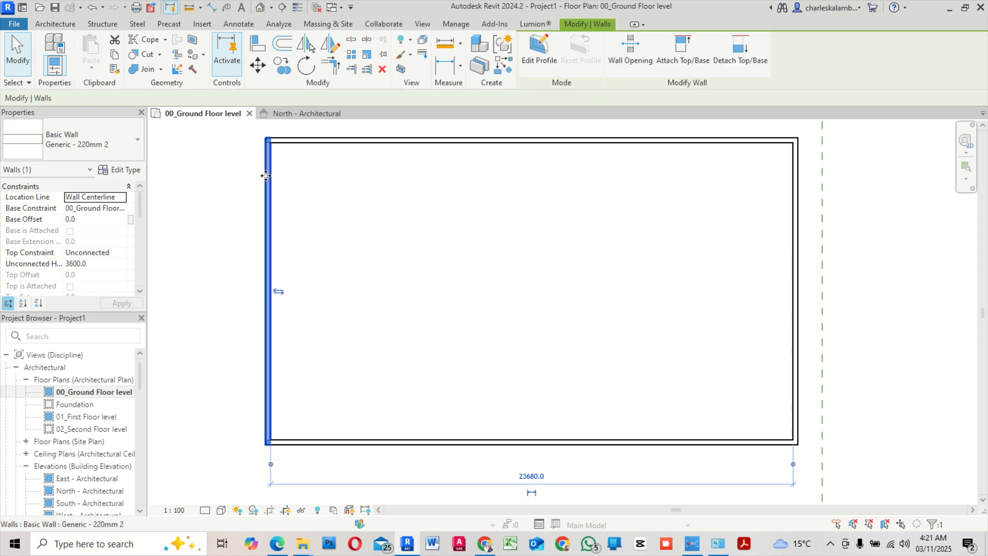
click(283, 46)
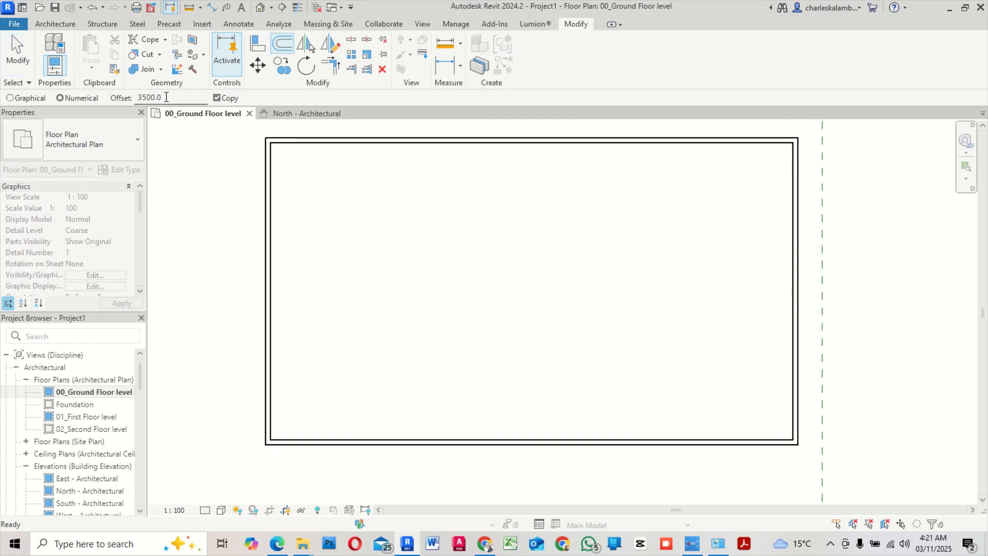
double_click(167, 98)
text(4)
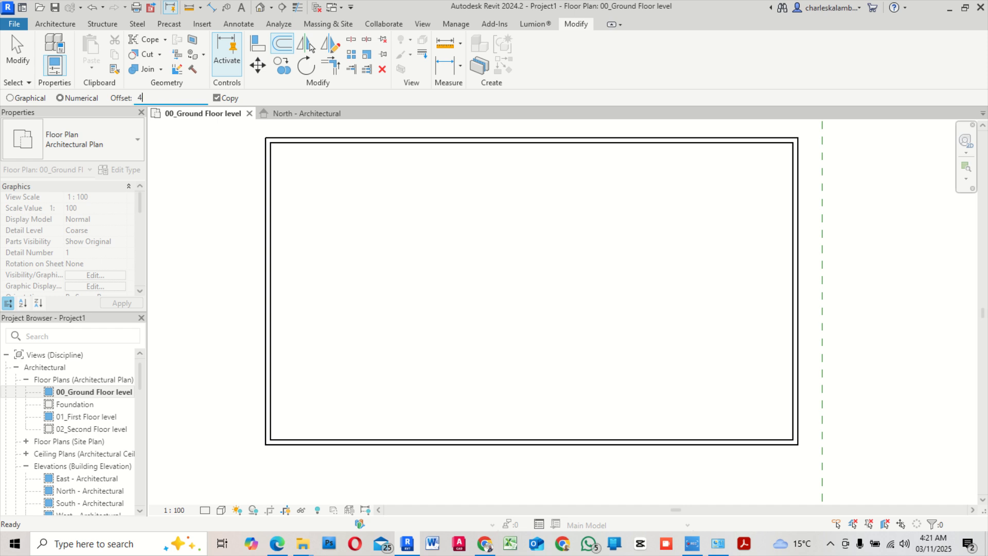
text(000)
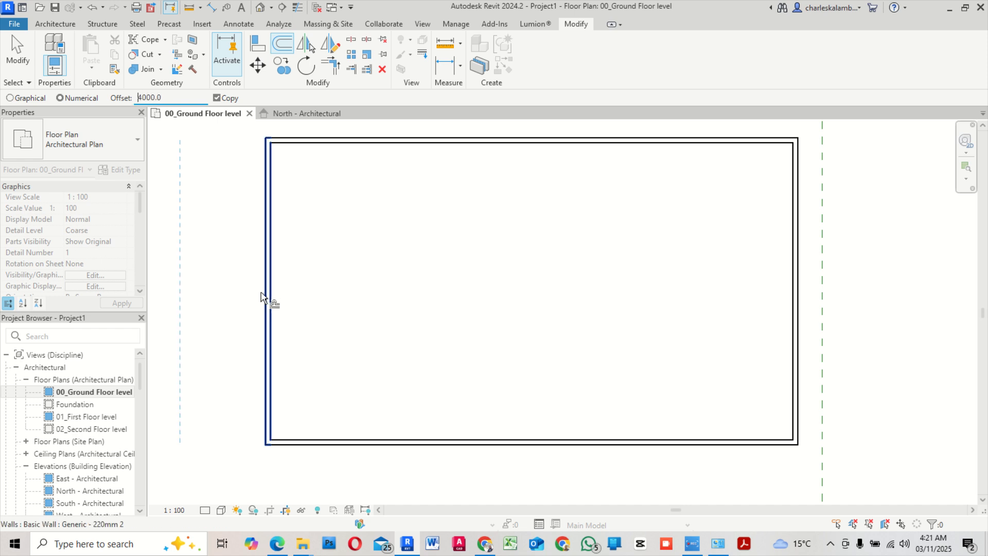
scroll(267, 295, up, 3)
scroll(360, 319, down, 4)
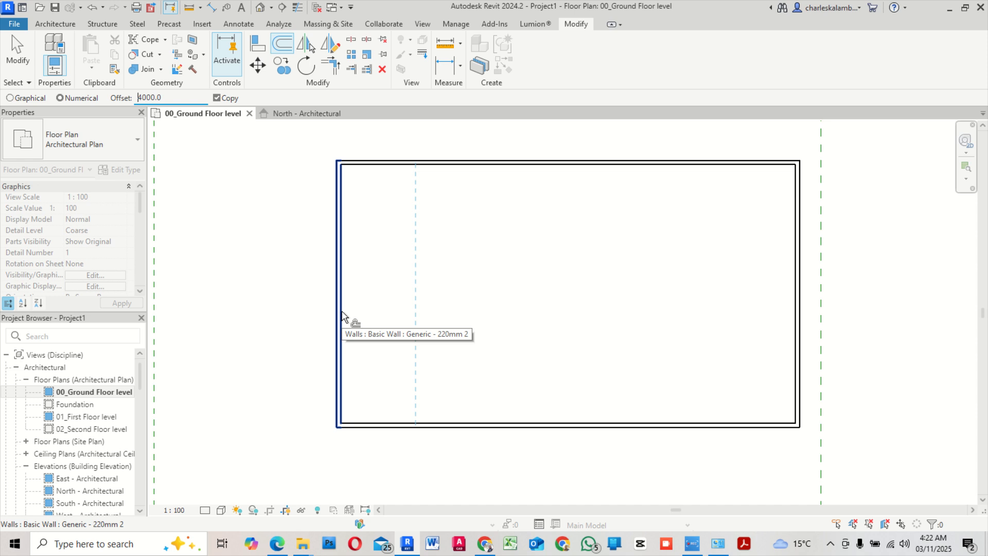
click(342, 312)
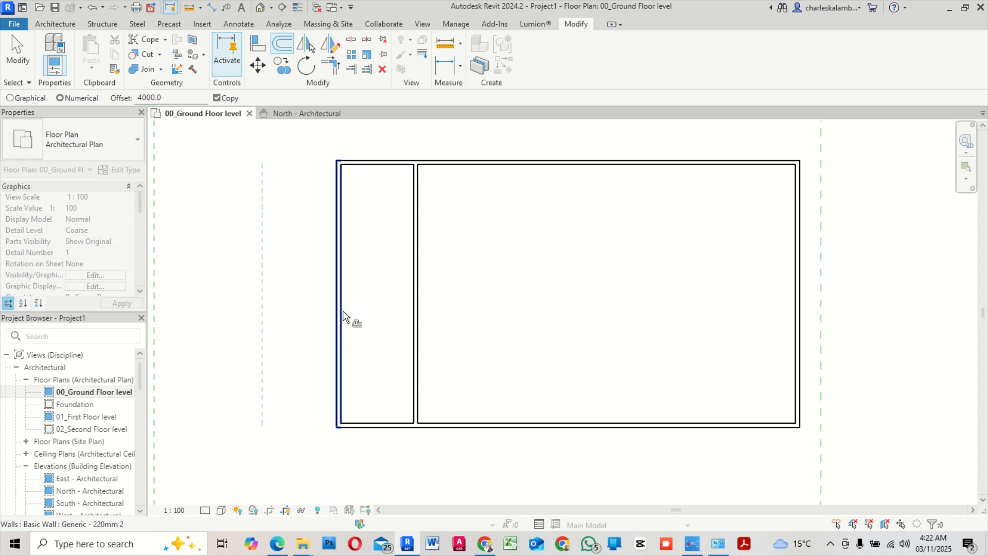
Offset a copy of the lower exterior wall 4000 mm into the building and end the Offset command
scroll(446, 432, up, 3)
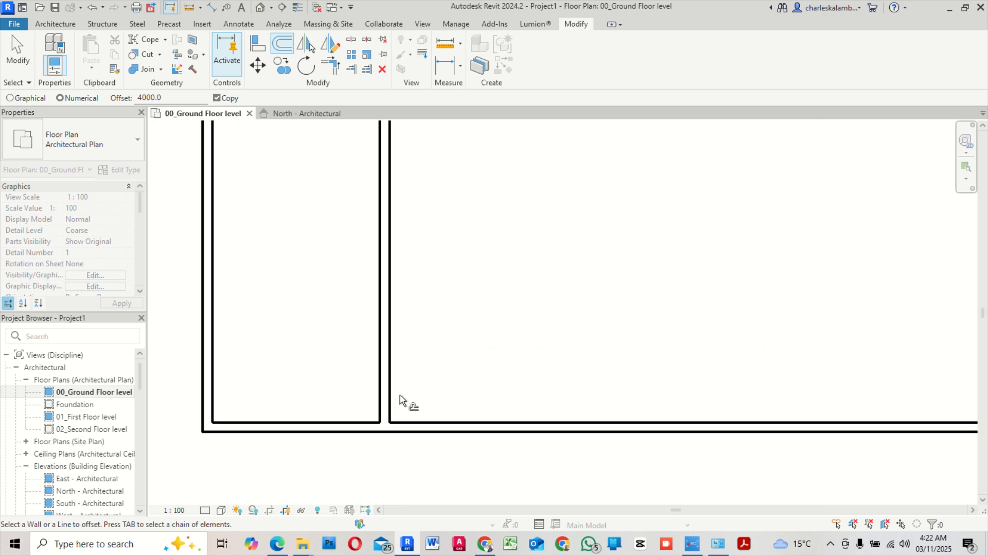
scroll(403, 401, down, 5)
scroll(438, 372, up, 2)
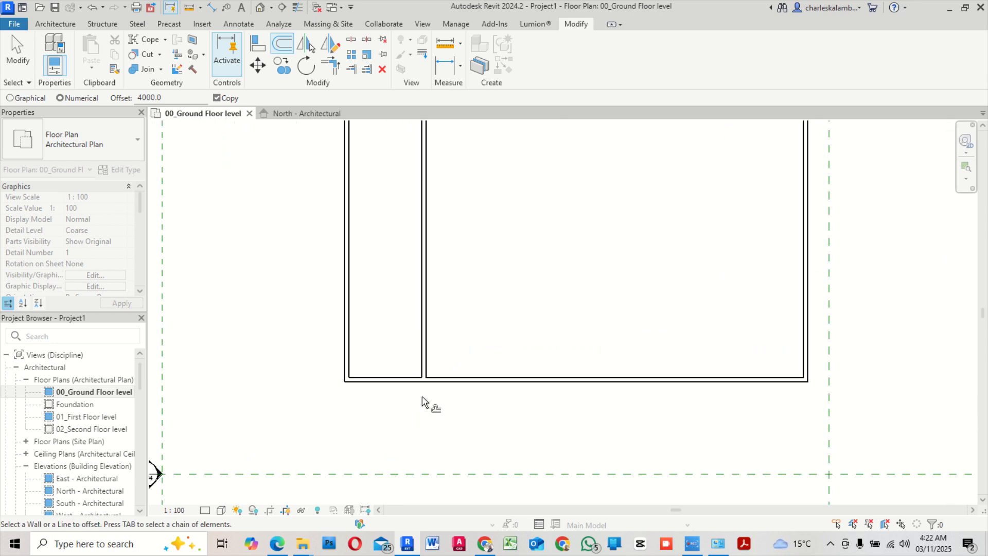
click(380, 379)
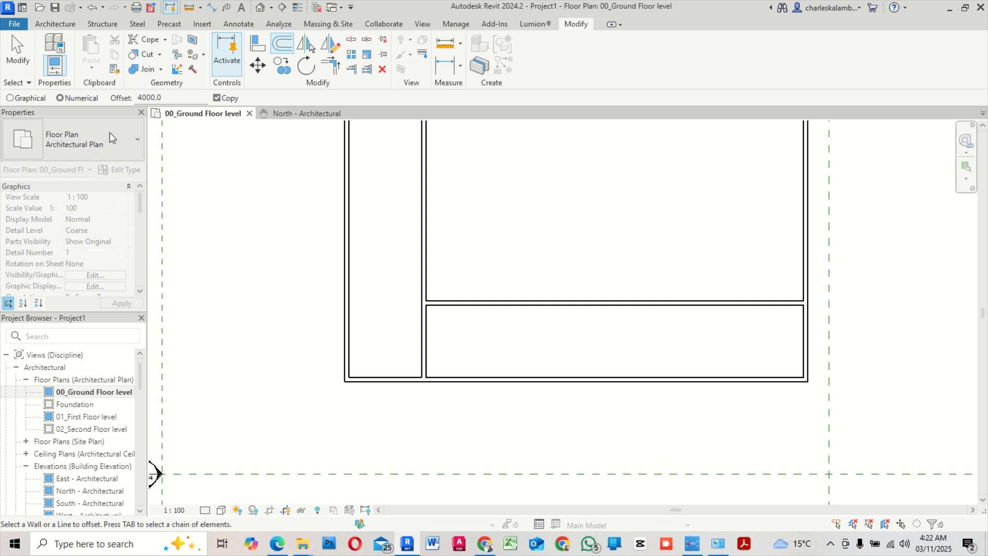
click(18, 59)
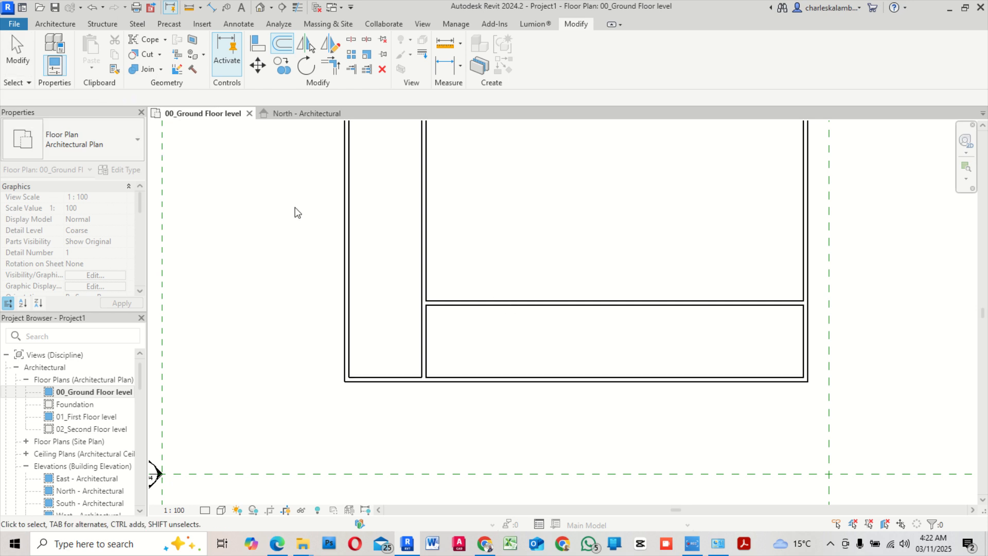
Try Trim/Extend Single Element on the left exterior wall with the horizontal partition as boundary, and undo the trim
scroll(389, 342, up, 2)
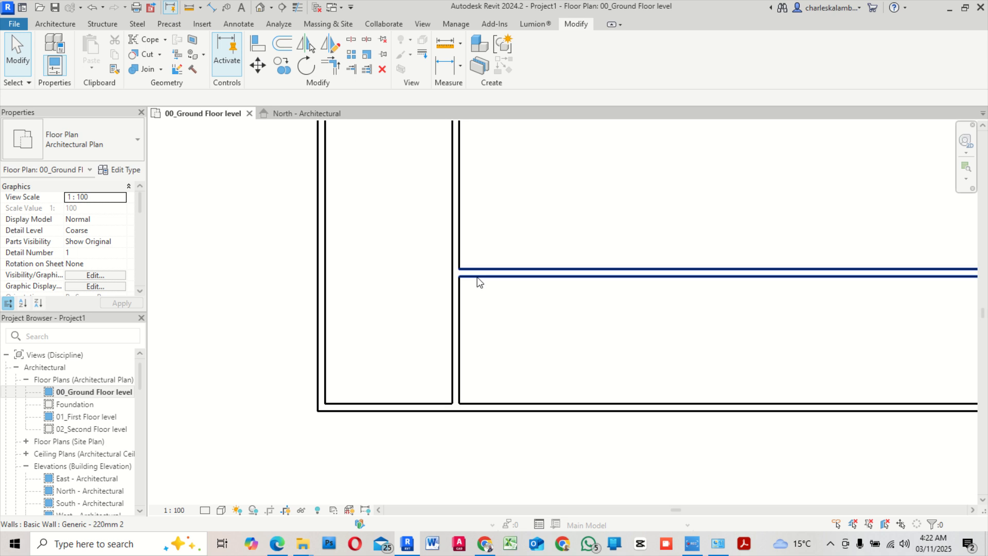
click(478, 277)
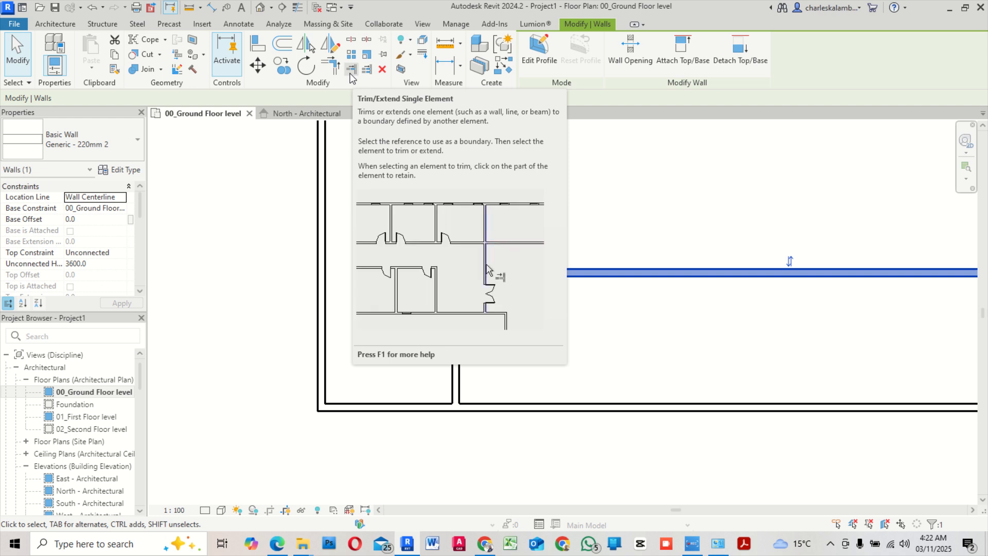
click(350, 72)
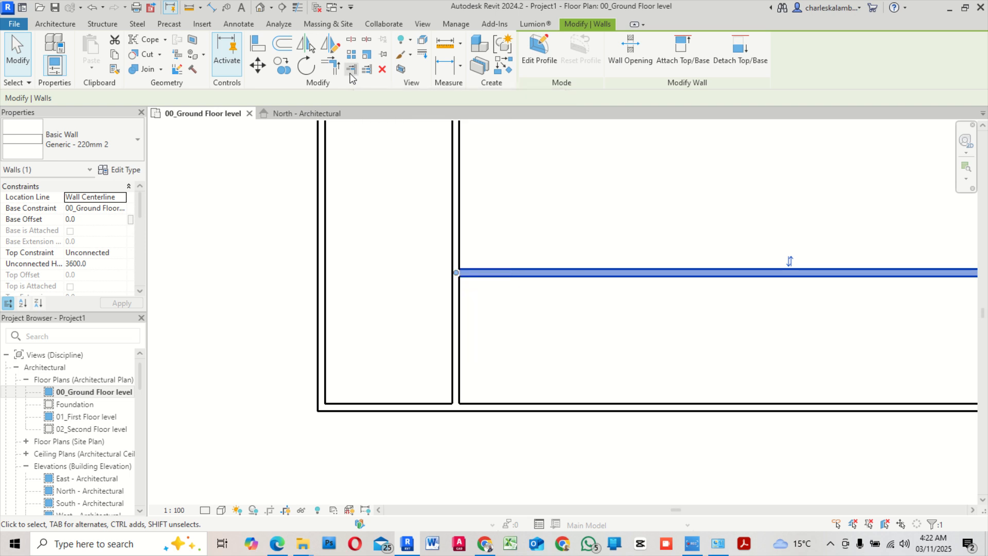
click(499, 278)
click(323, 268)
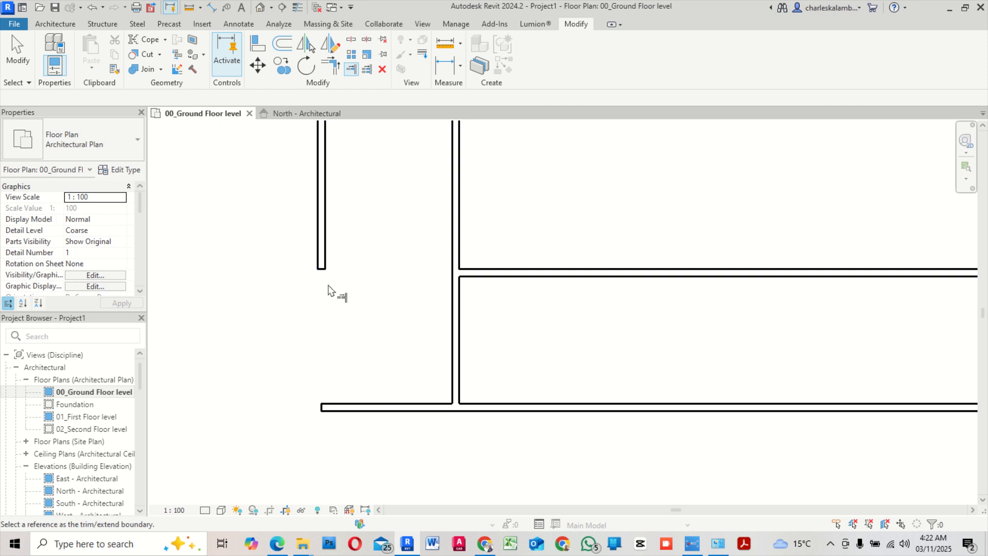
key(ctrl+z)
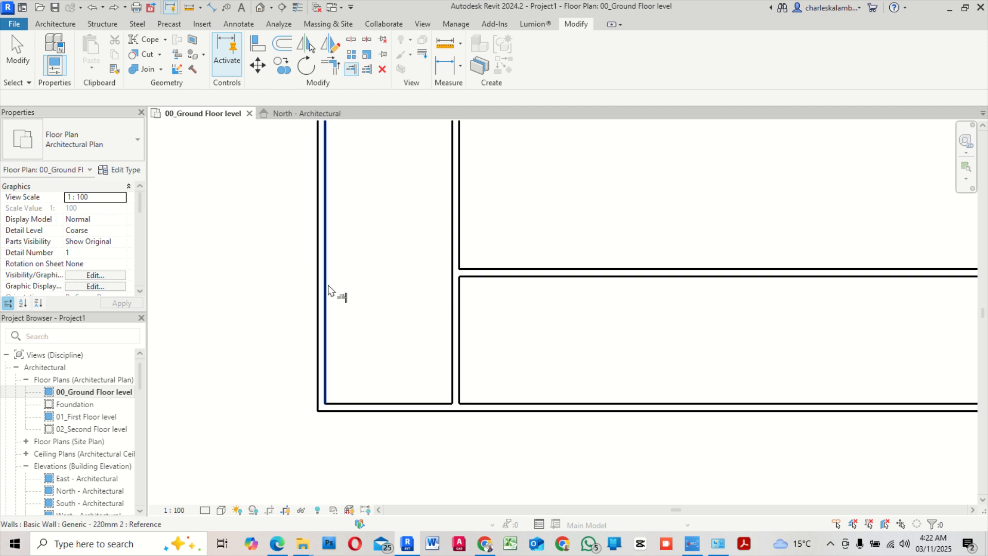
Extend the horizontal partition wall to the left exterior wall, using the exterior wall as the boundary
click(330, 290)
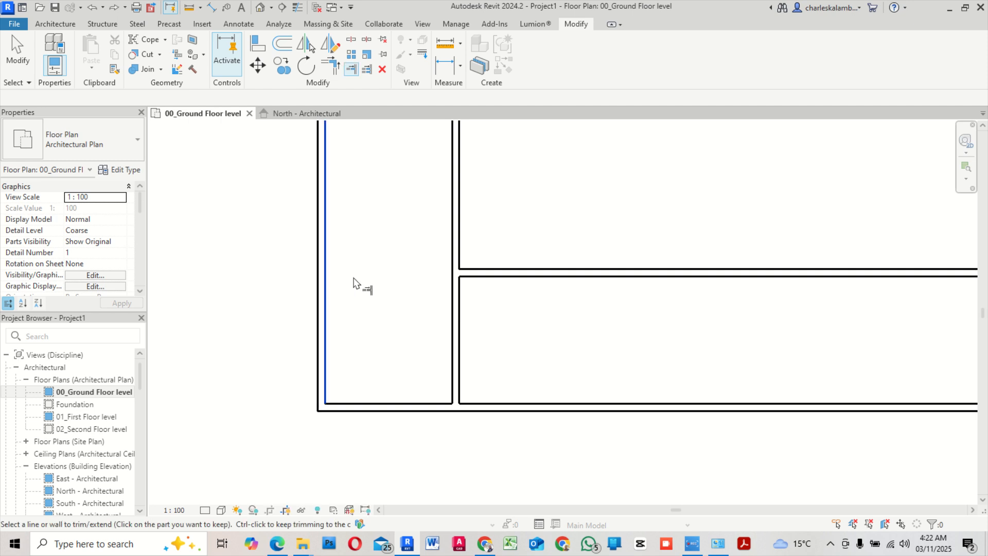
click(497, 271)
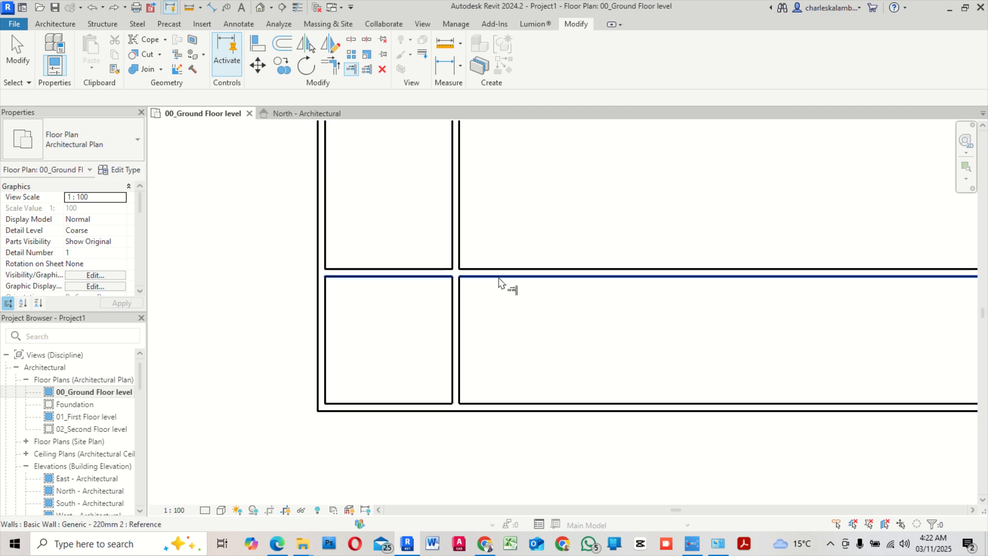
Shorten the vertical partition wall so its upper end stops at the horizontal partition, keeping only the portion below it
click(24, 60)
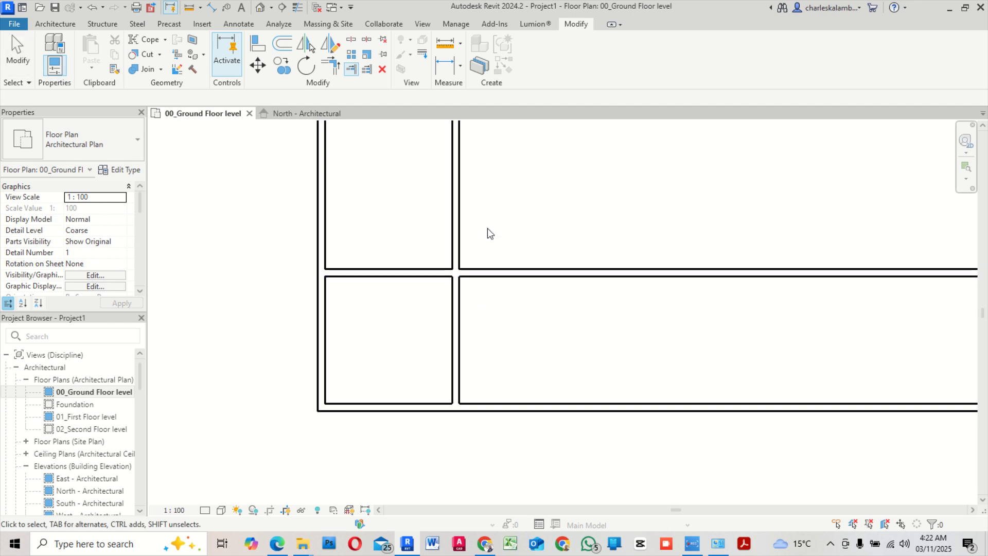
scroll(380, 358, down, 1)
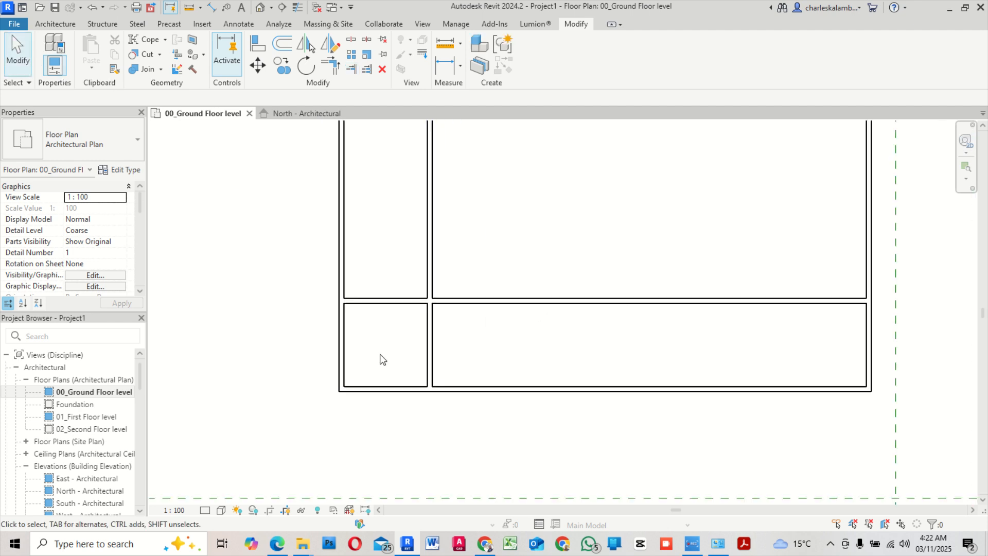
click(430, 290)
scroll(417, 287, up, 1)
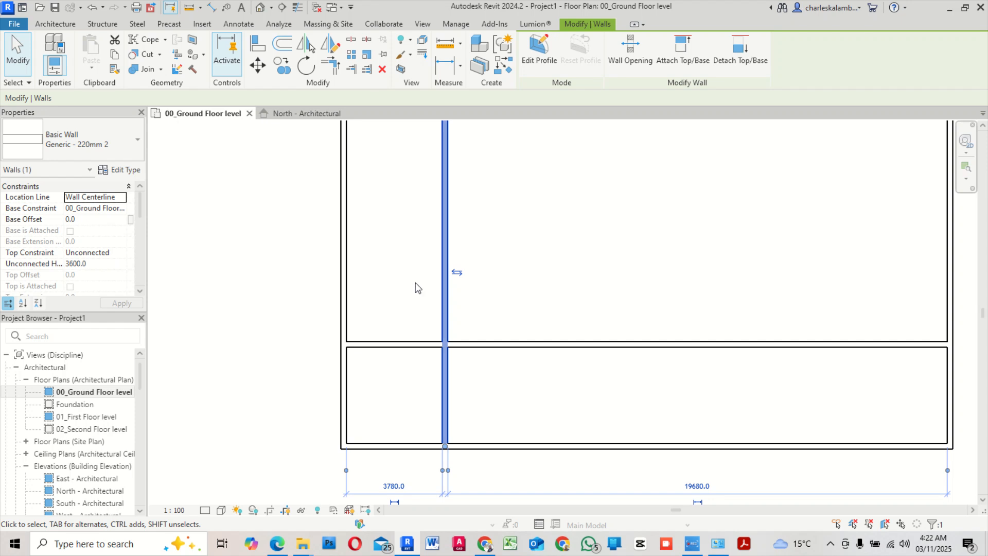
scroll(417, 288, down, 2)
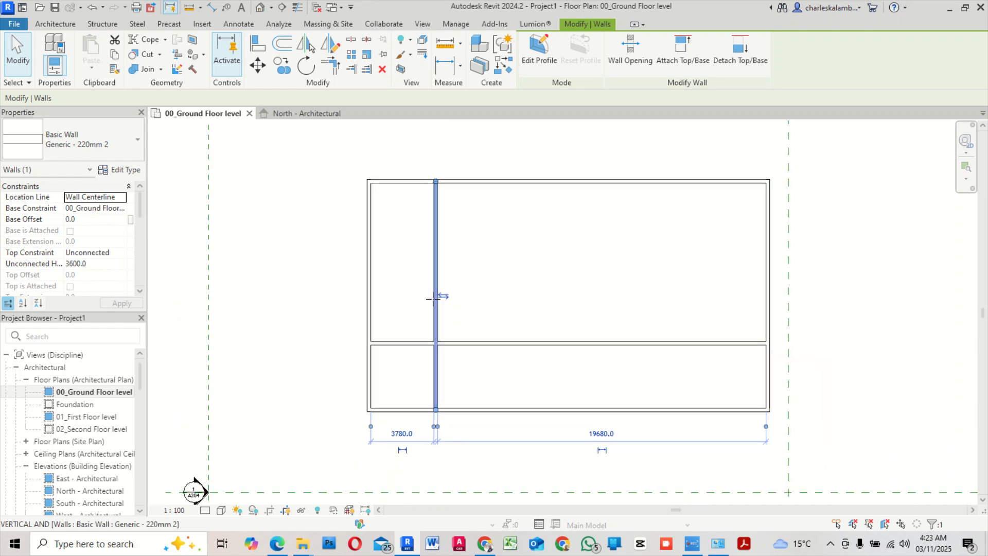
key(r)
key(s)
click(435, 410)
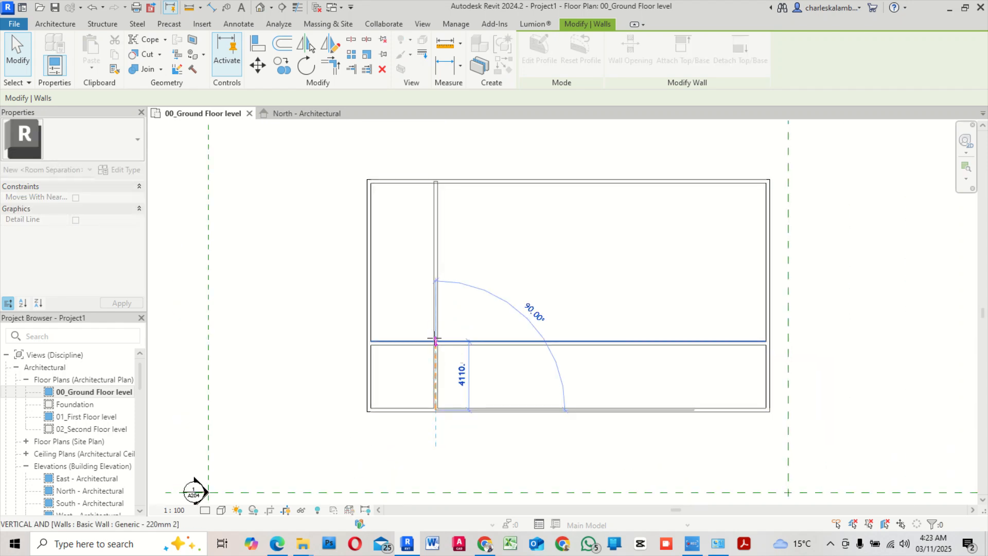
key(Escape)
key(Escape)
Draw chained Generic - 220mm 2 walls: 6000 mm horizontally inward from the left exterior wall, then straight down to the horizontal partition
click(432, 361)
scroll(415, 360, up, 2)
scroll(384, 346, up, 1)
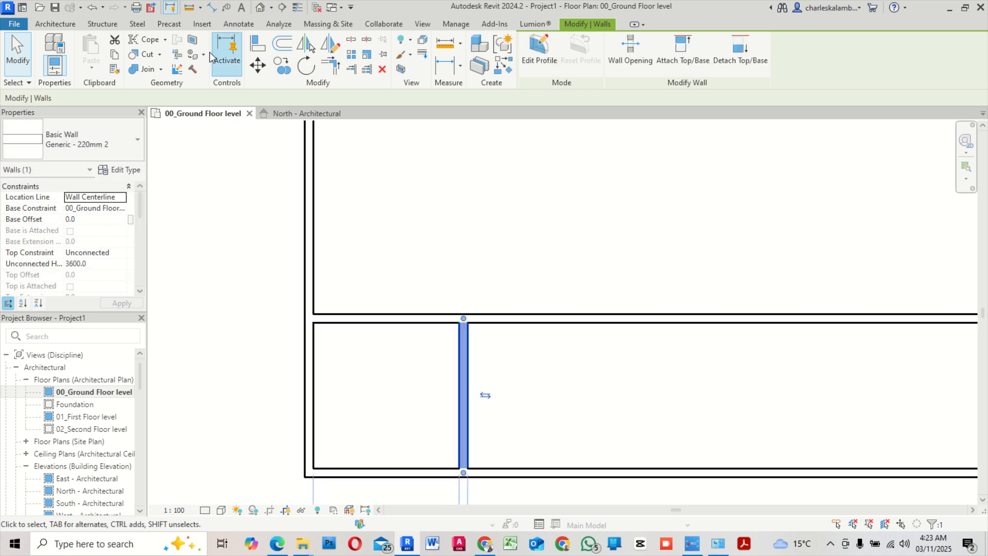
click(63, 27)
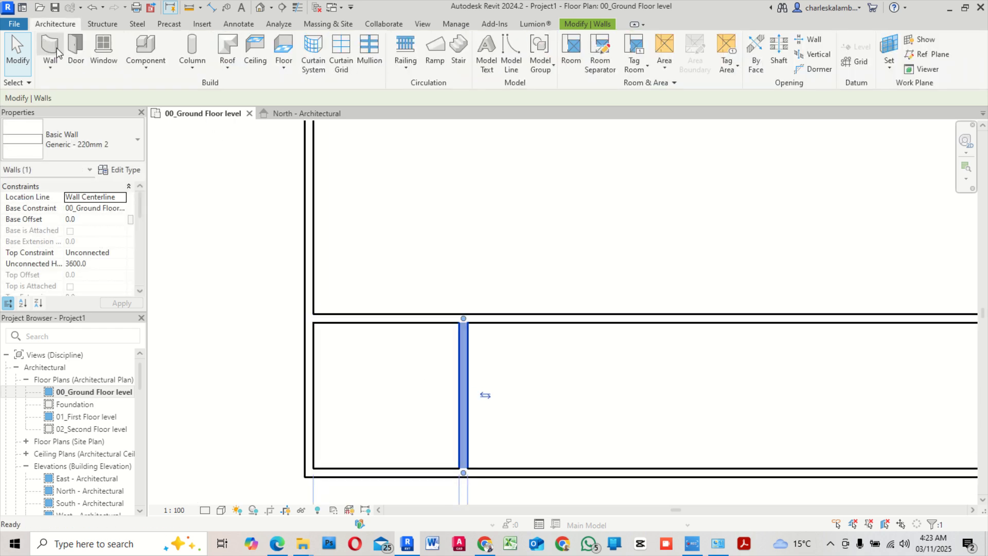
key(w)
key(a)
scroll(337, 340, down, 3)
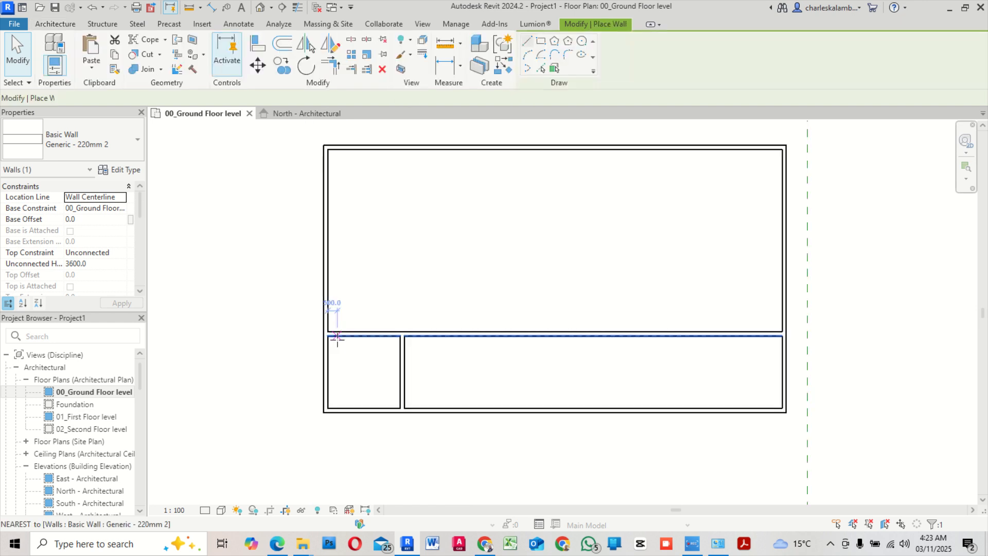
click(323, 250)
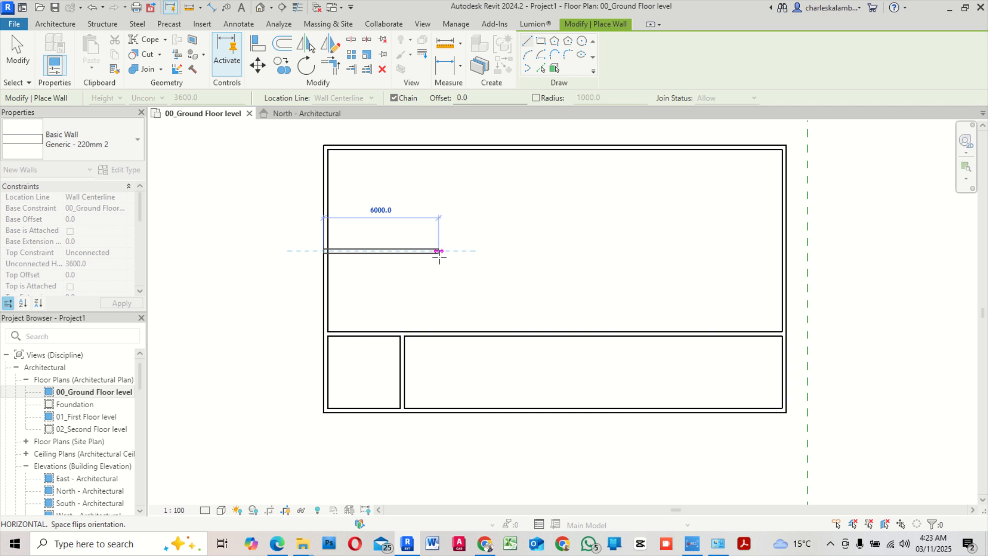
click(439, 252)
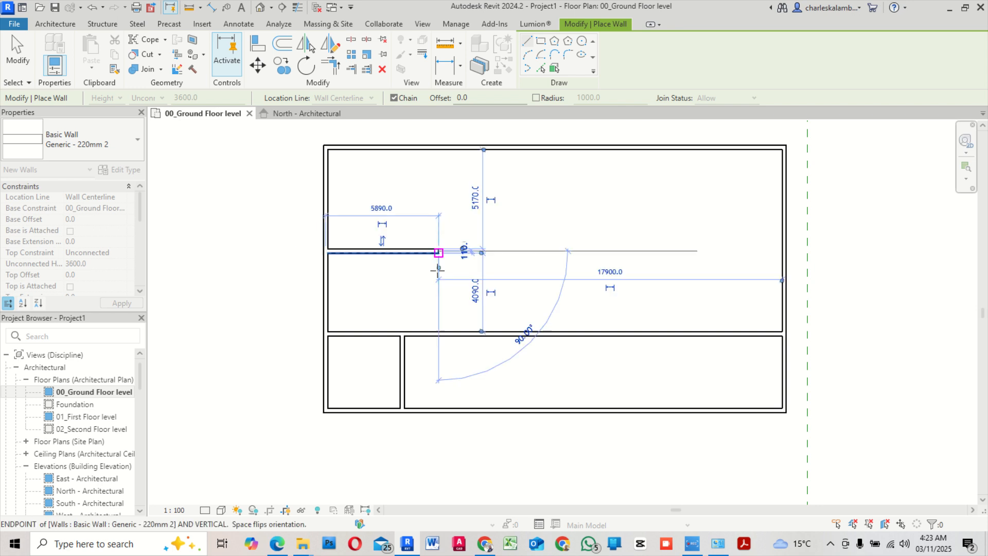
click(439, 331)
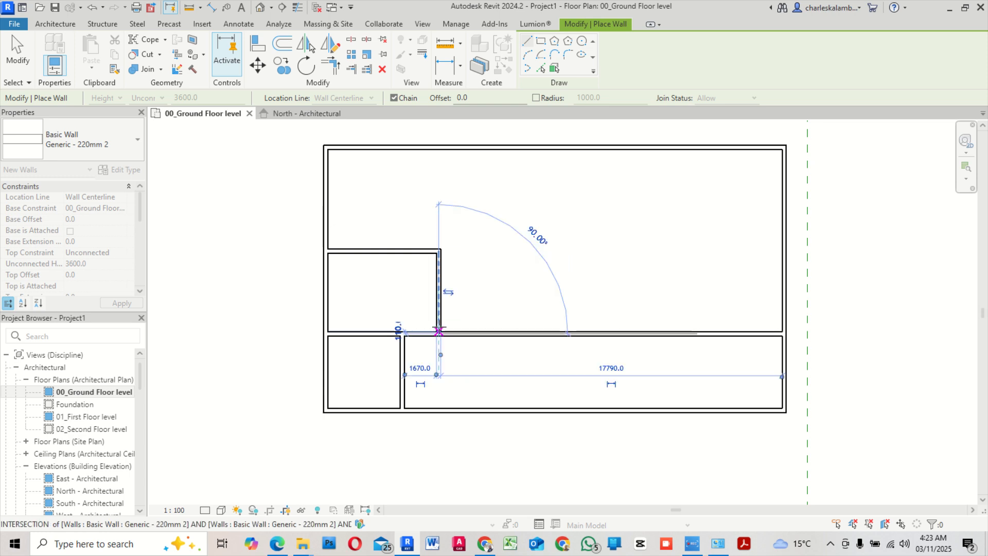
key(Escape)
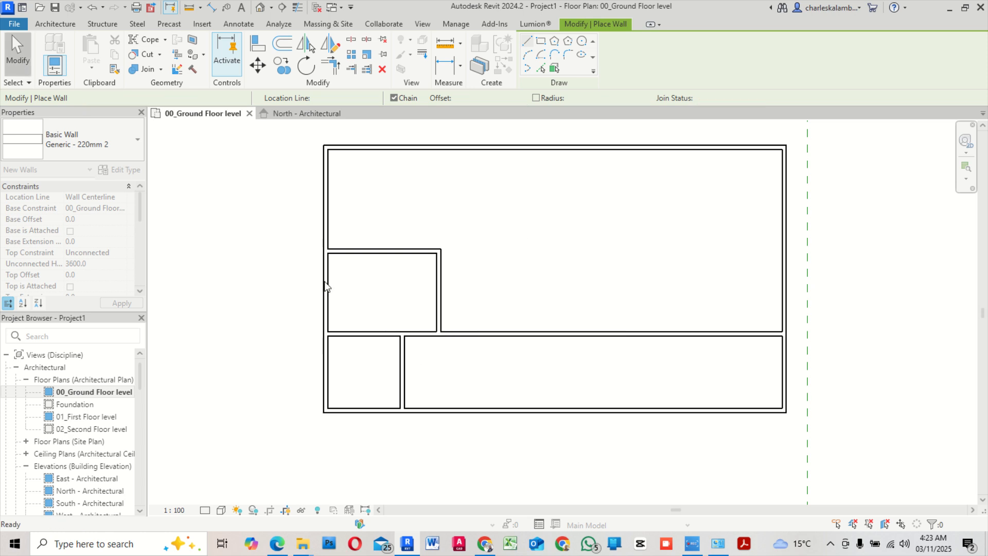
key(Escape)
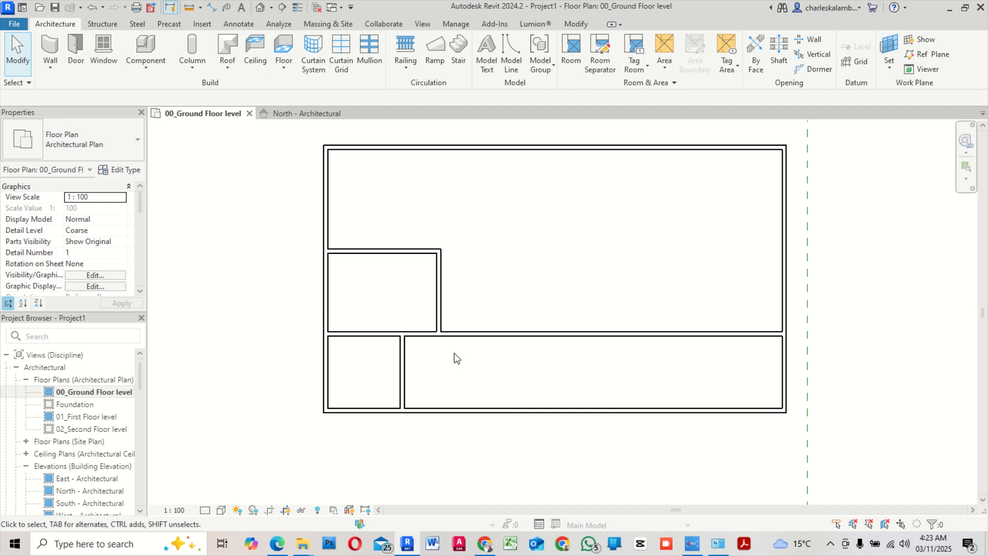
Shorten the long horizontal partition so its right end stops at the new vertical wall of the upper room
click(476, 335)
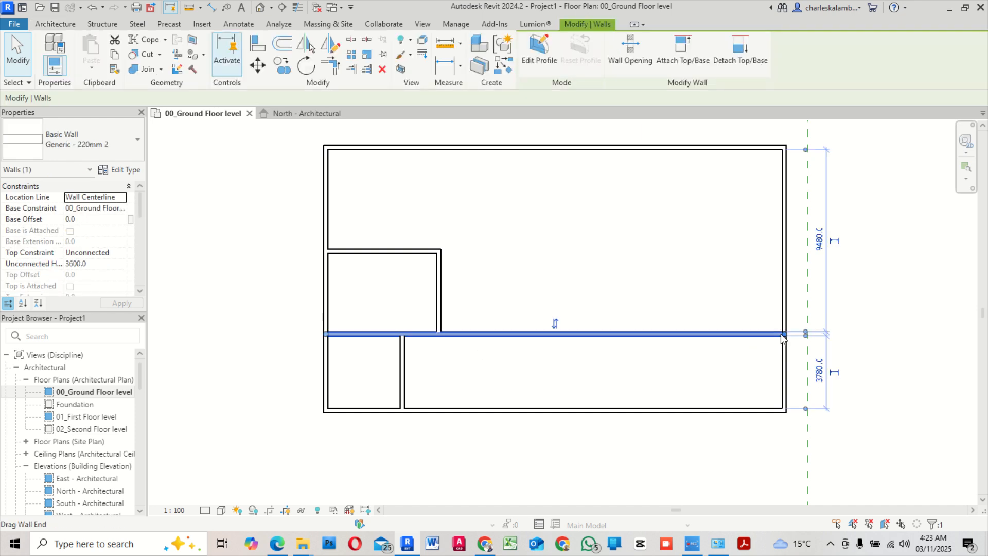
drag(783, 335, 439, 333)
key(Escape)
Place an M_Door-Passage-Single-Flush 900 x 2100mm door in the lower room's vertical partition, 100 mm below the horizontal partition, swinging into the room
scroll(430, 366, up, 2)
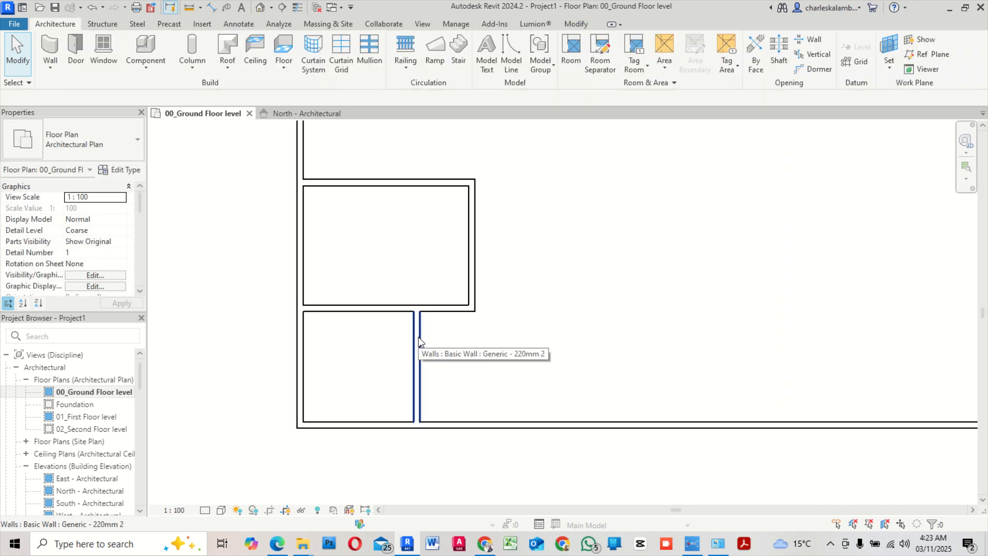
middle_drag(419, 340, 419, 334)
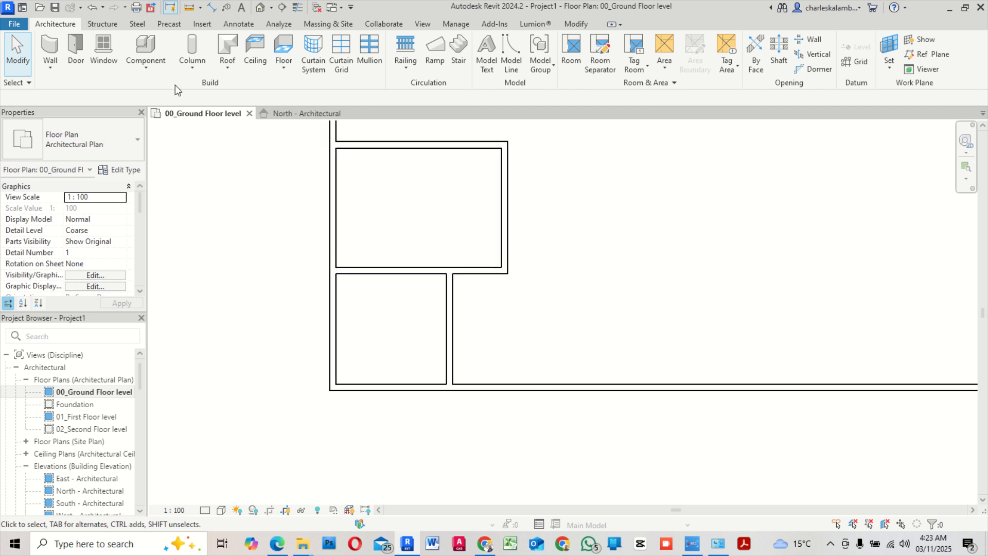
click(456, 298)
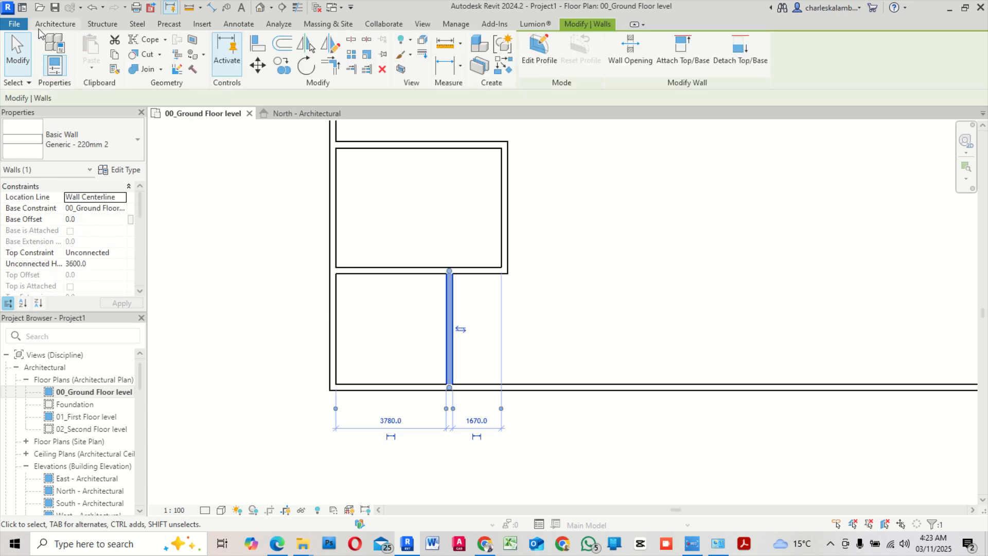
click(55, 24)
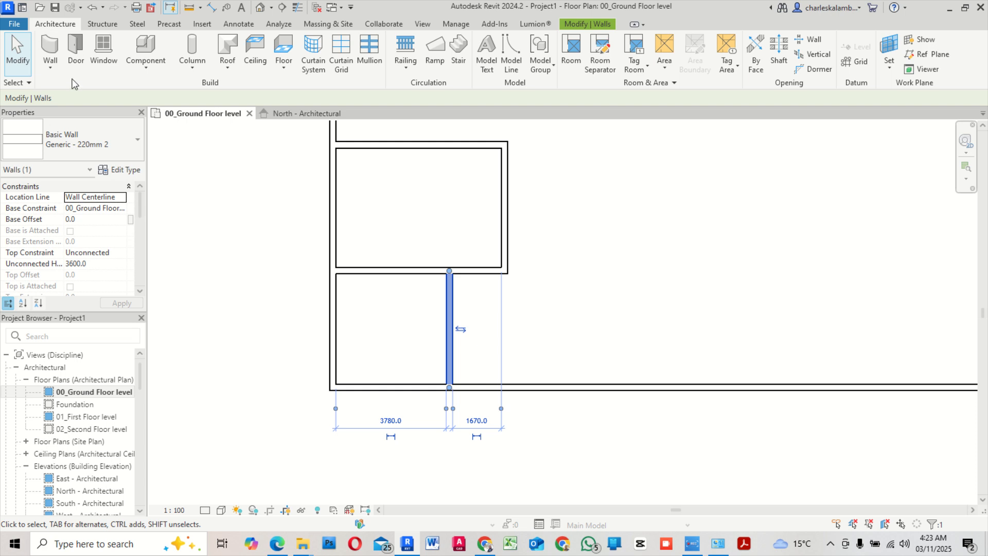
click(74, 50)
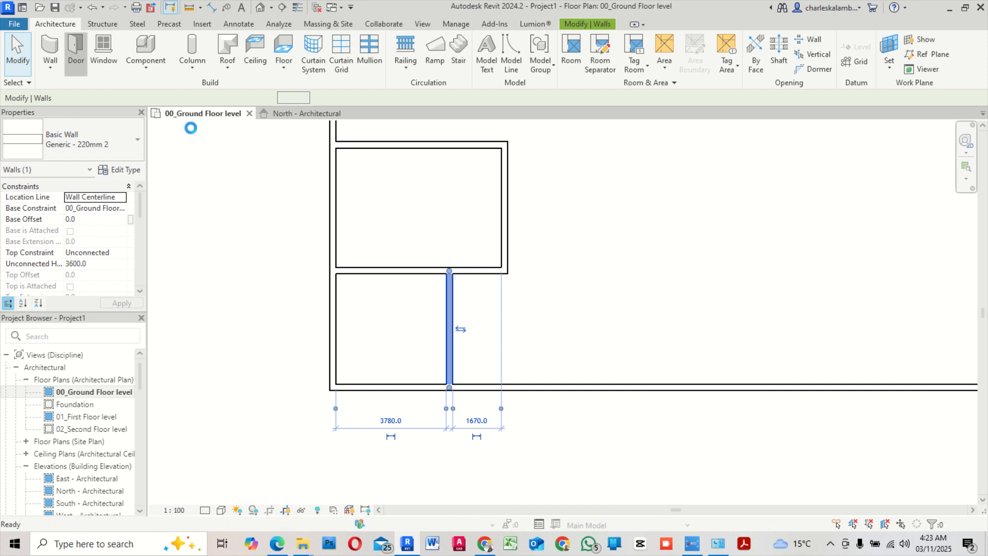
click(126, 148)
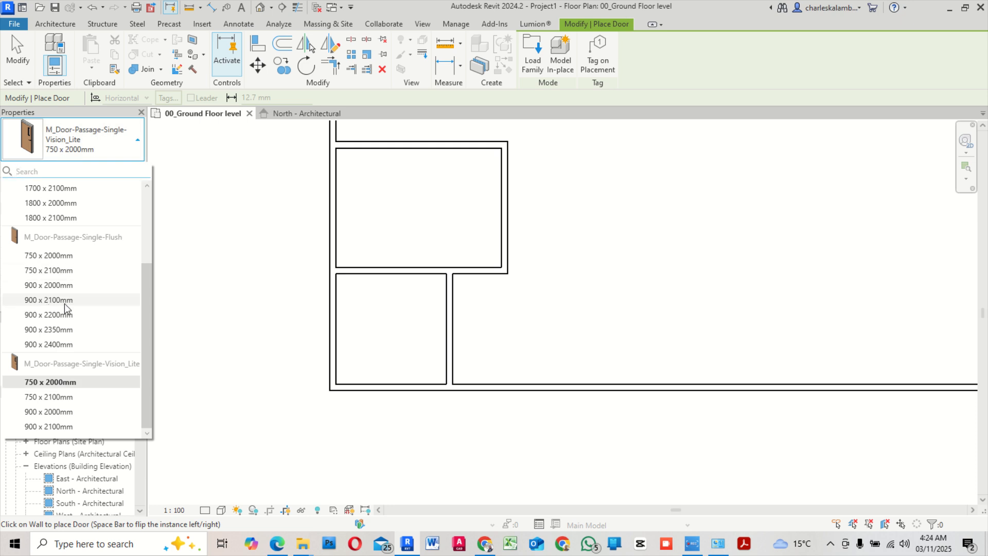
click(98, 299)
scroll(469, 293, up, 3)
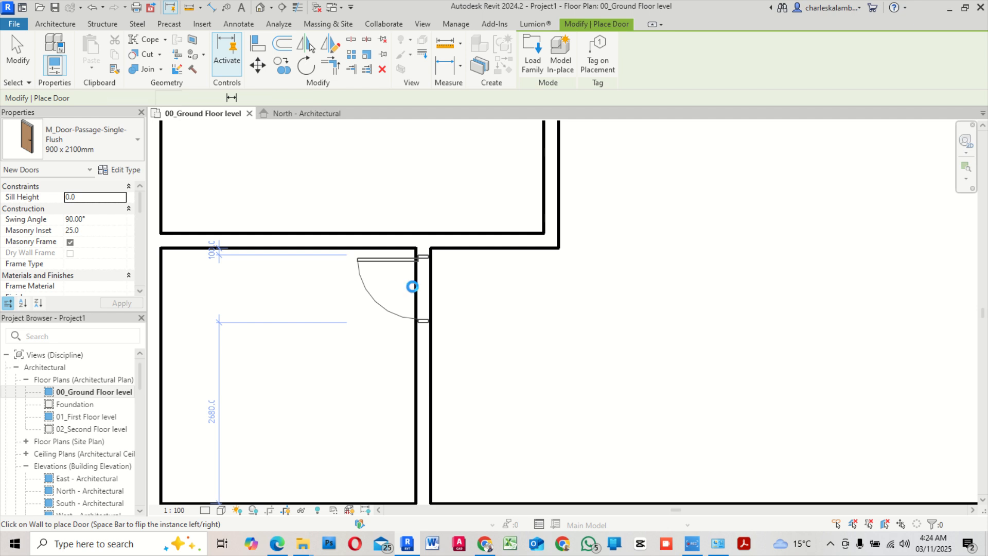
click(418, 270)
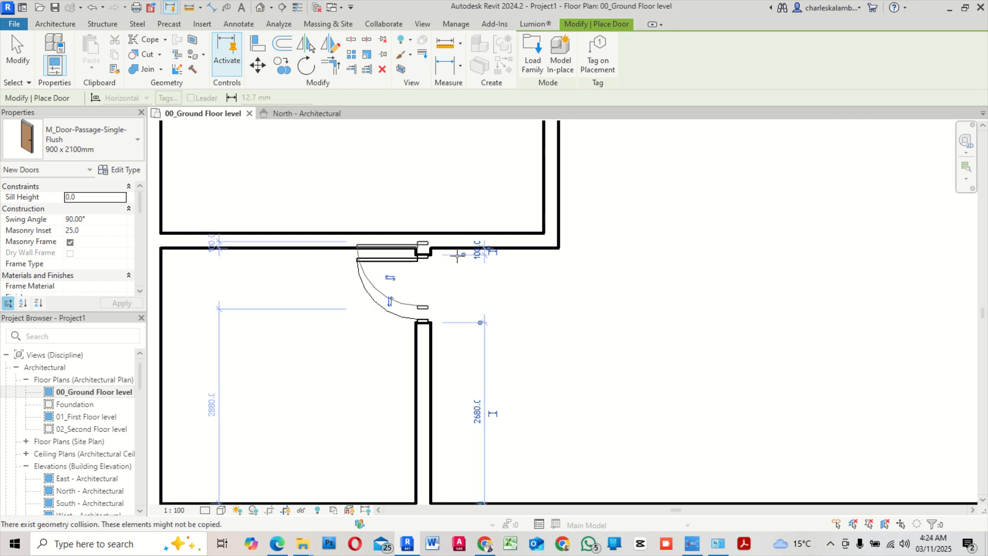
Place another 900 x 2100mm flush door in the horizontal partition, 200 mm from the upper room's right wall, opening into the upper room
click(493, 233)
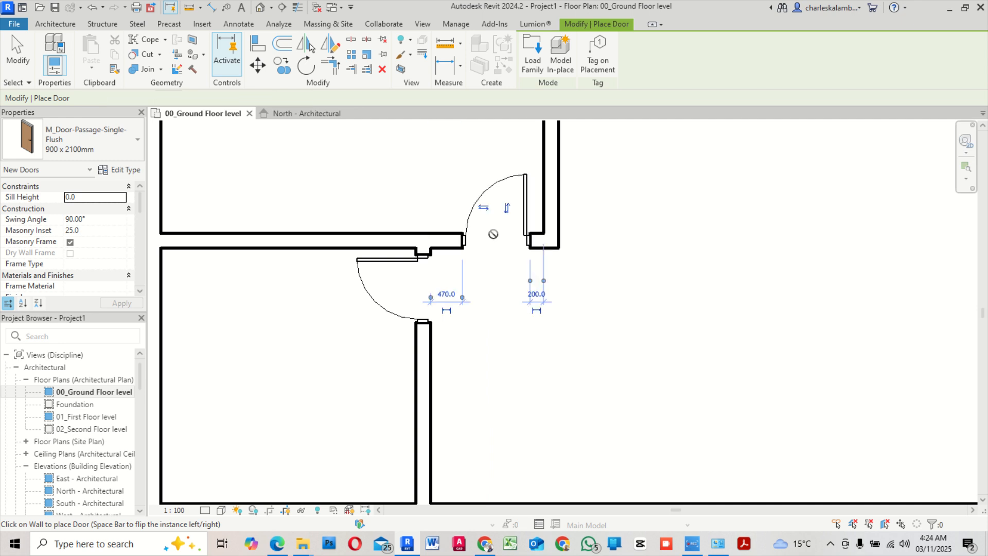
scroll(547, 325, down, 2)
key(Escape)
key(Escape)
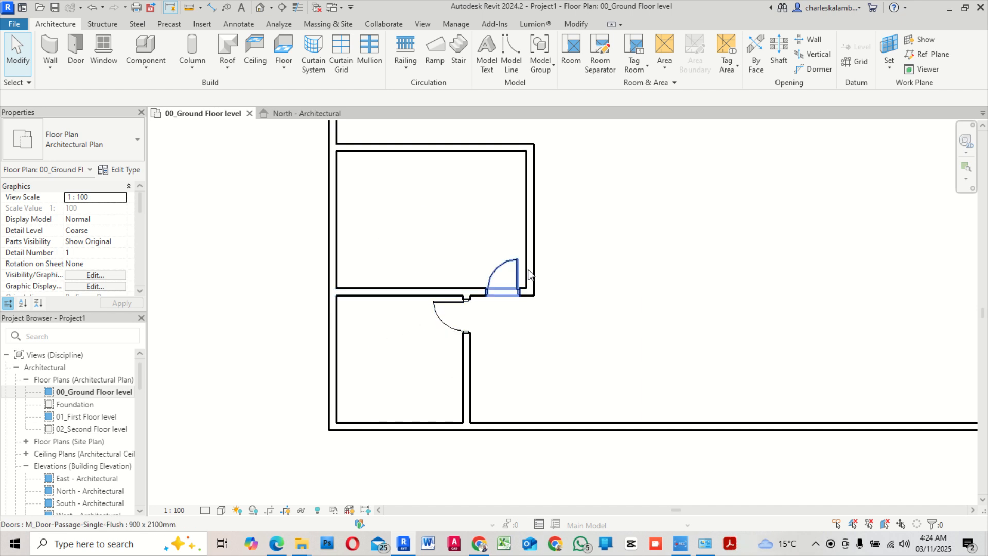
scroll(389, 348, up, 2)
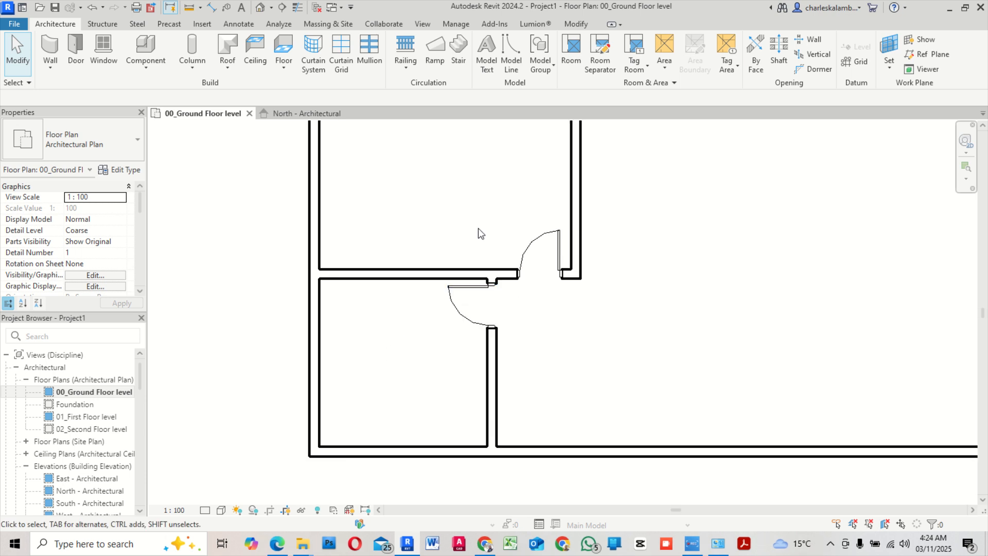
scroll(382, 332, down, 2)
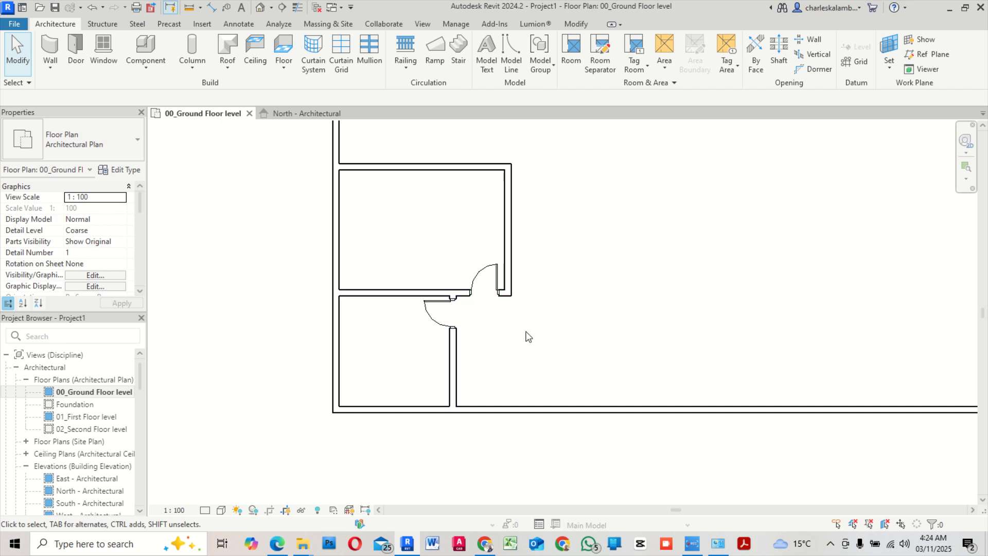
click(515, 268)
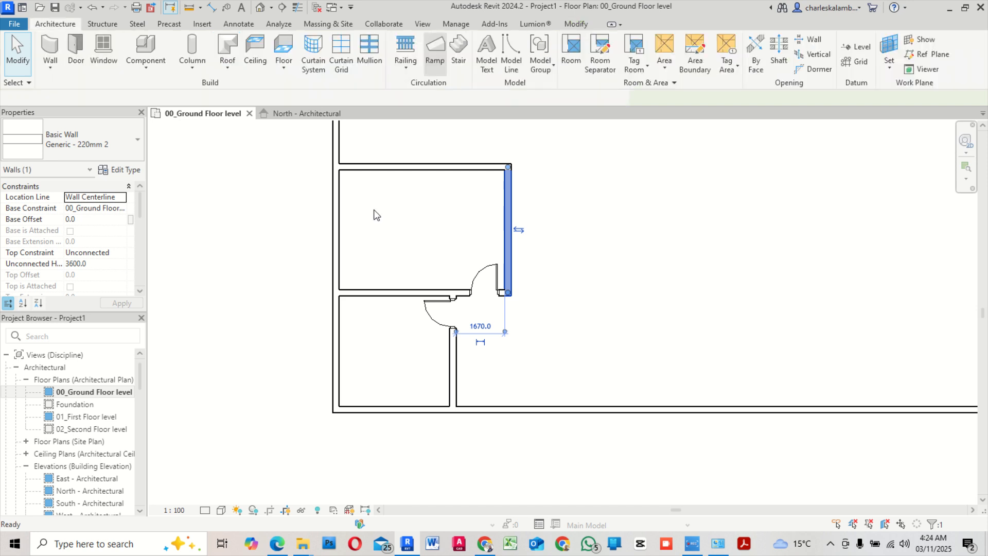
scroll(374, 209, up, 2)
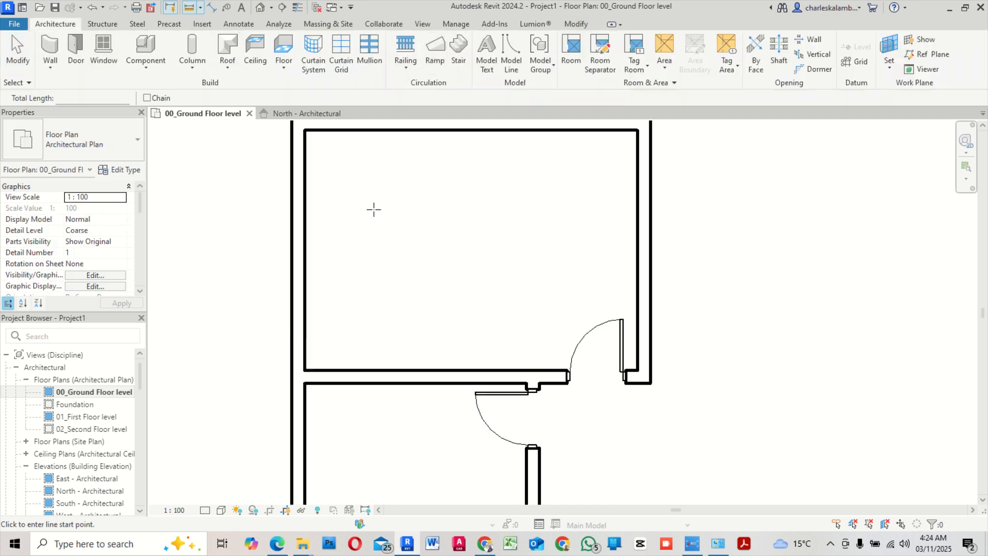
click(310, 230)
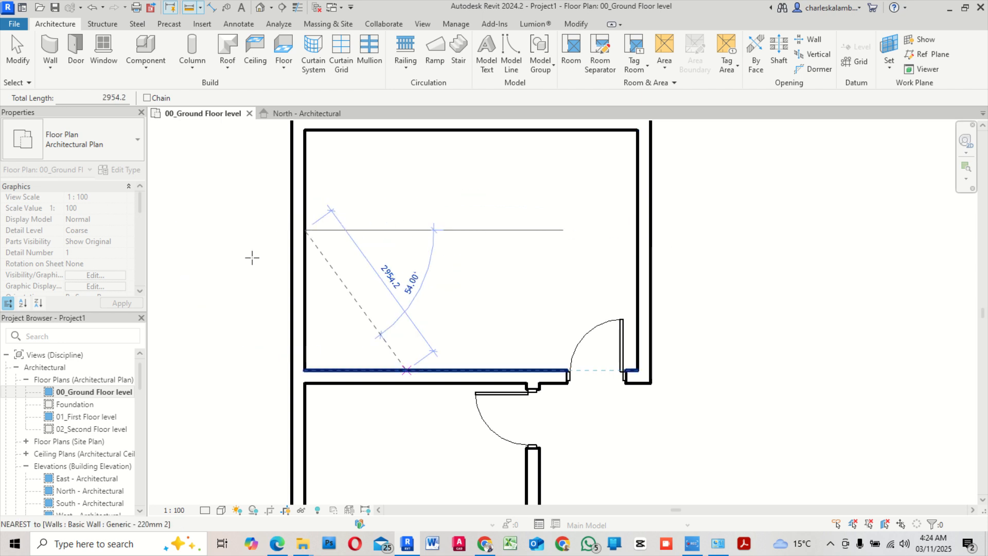
click(27, 53)
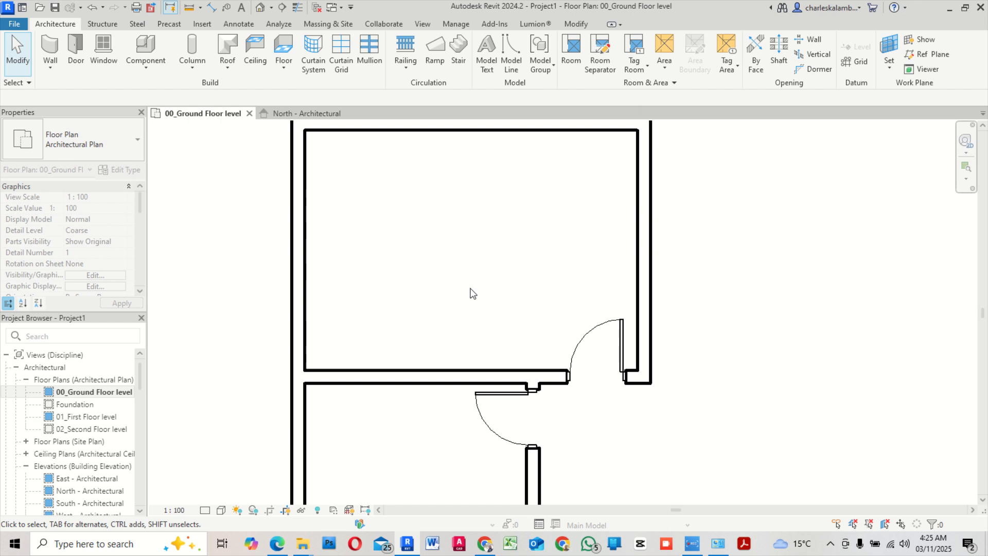
Draw chained Generic - 220mm 2 walls in the upper room's right corner: about 3000 mm down from its top wall, then across to its right wall
scroll(470, 291, down, 2)
click(575, 281)
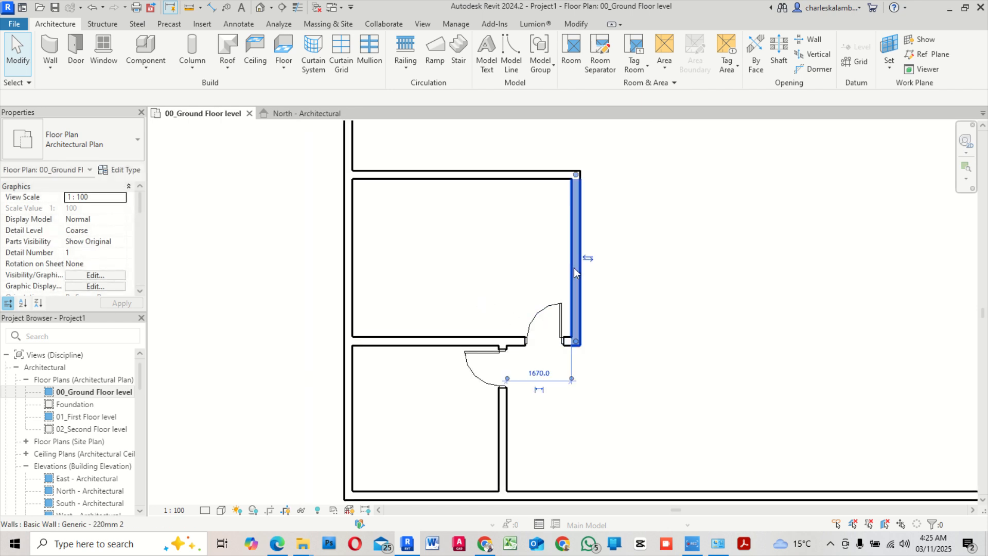
click(55, 24)
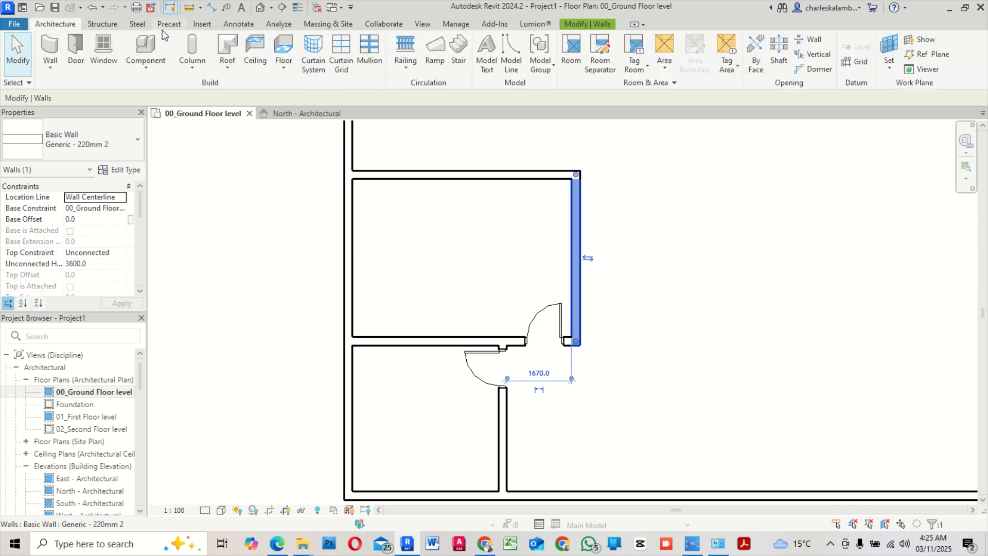
click(50, 48)
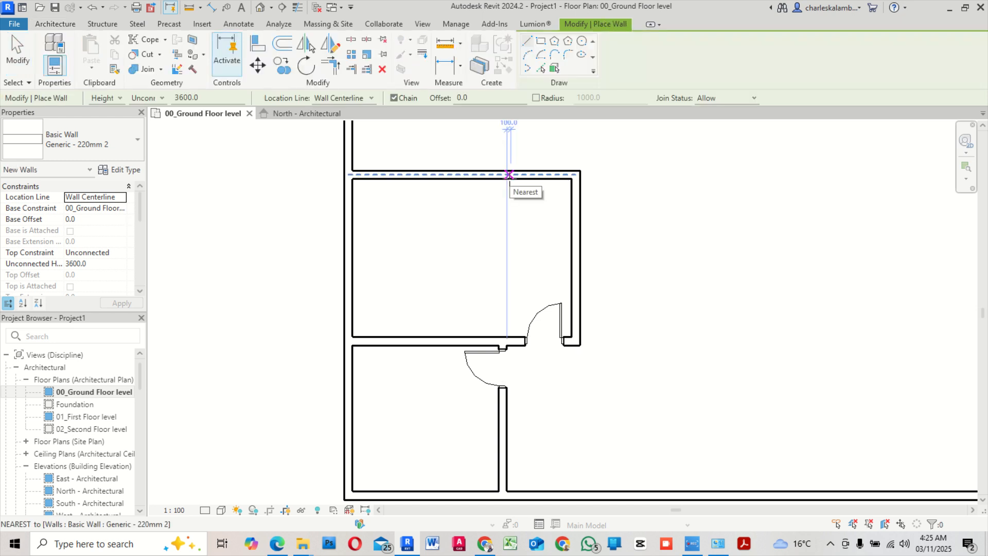
click(508, 174)
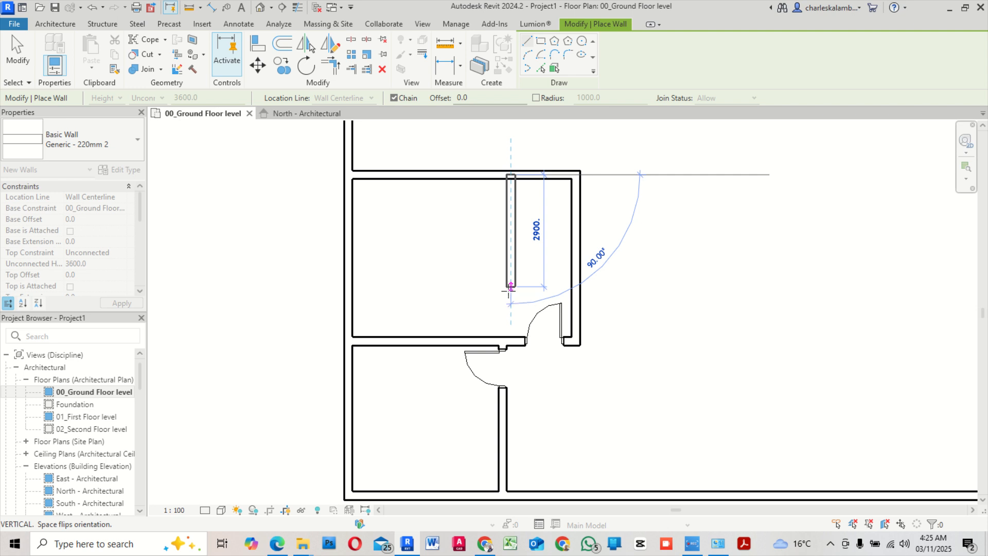
click(525, 293)
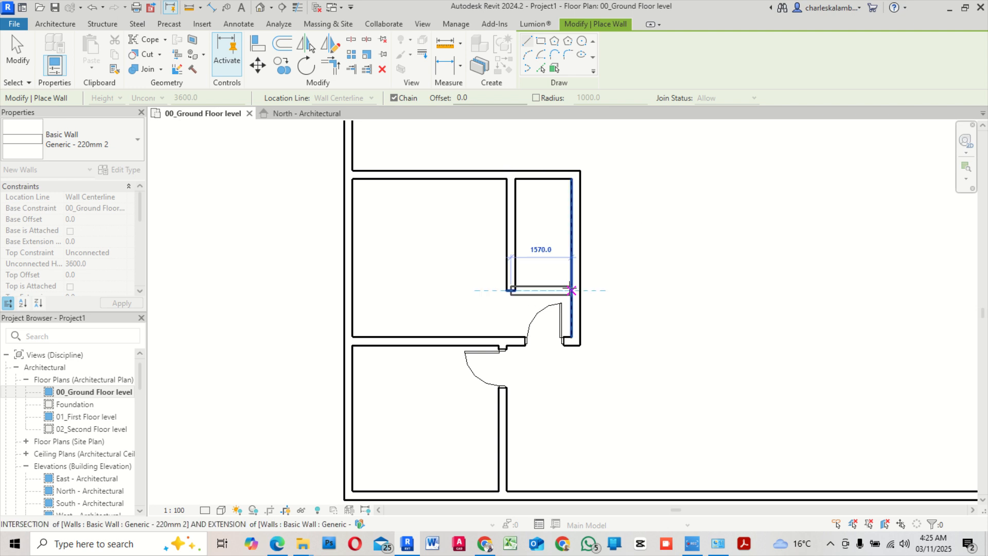
click(571, 291)
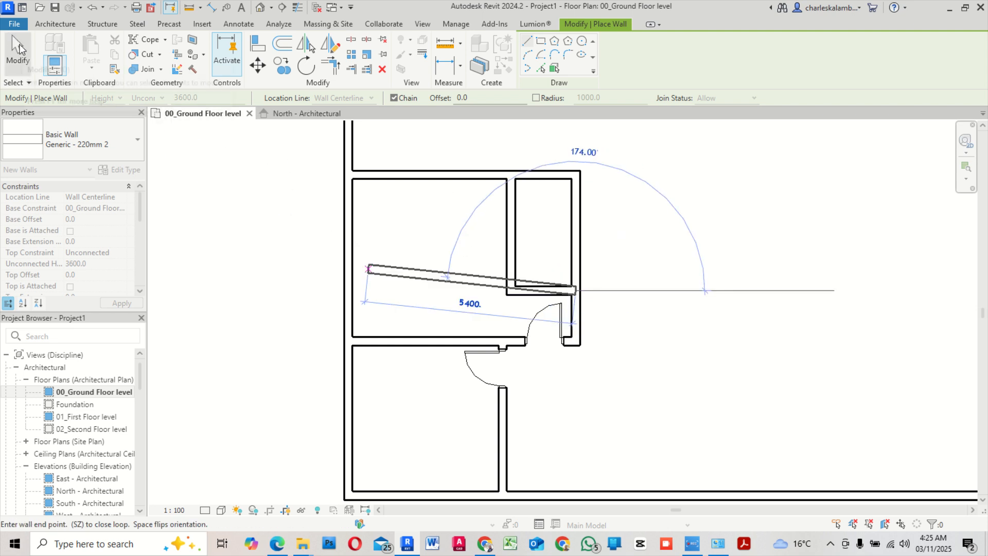
key(Escape)
key(Escape)
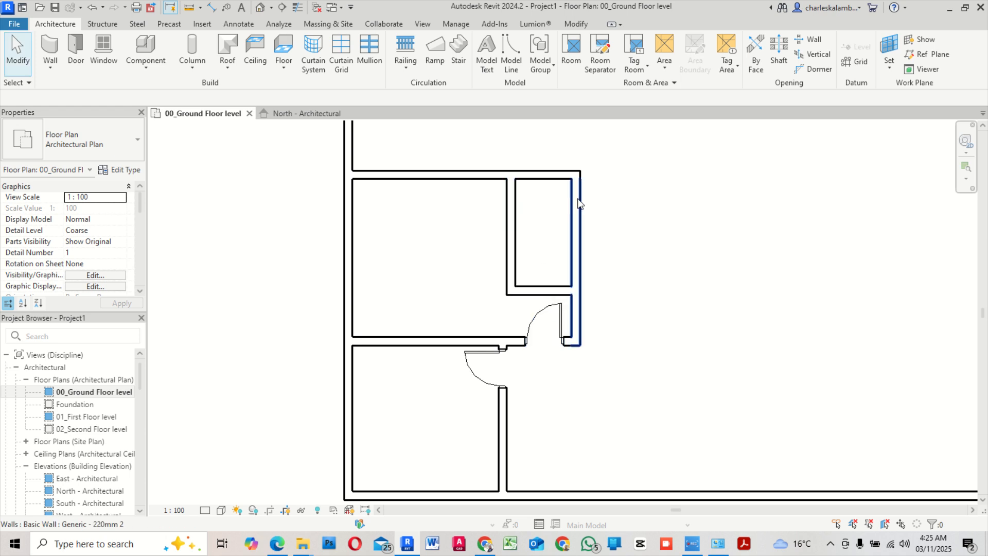
Copy the upper room's 900 x 2100mm flush door into the small corner room's lower wall, flipped to open into the small room
click(510, 231)
key(Delete)
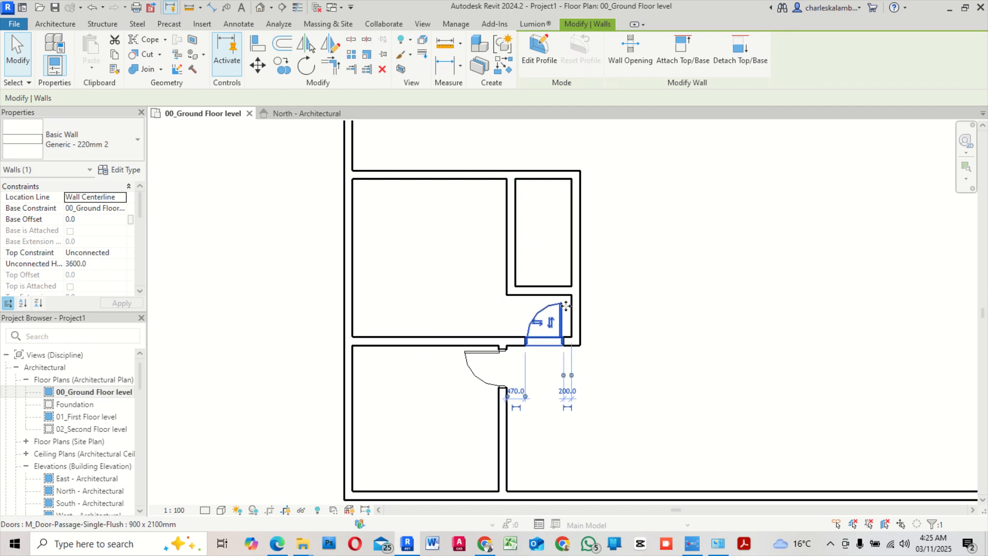
click(564, 302)
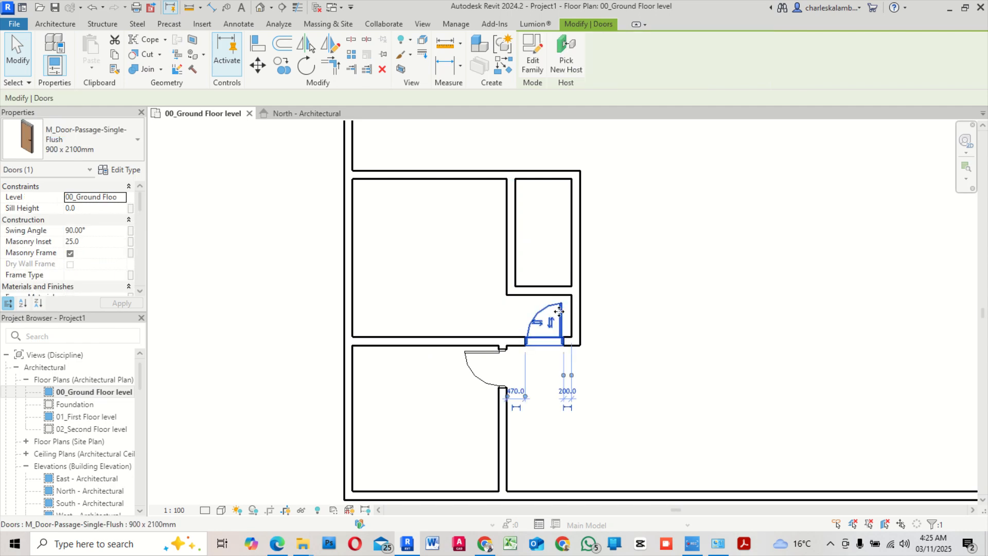
scroll(576, 354, up, 2)
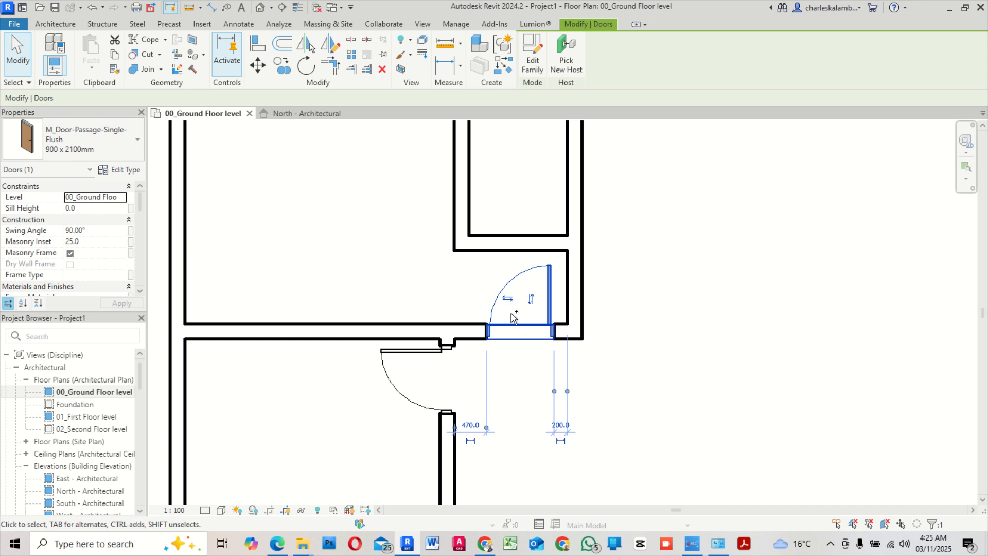
key(ctrl+x)
key(ctrl+v)
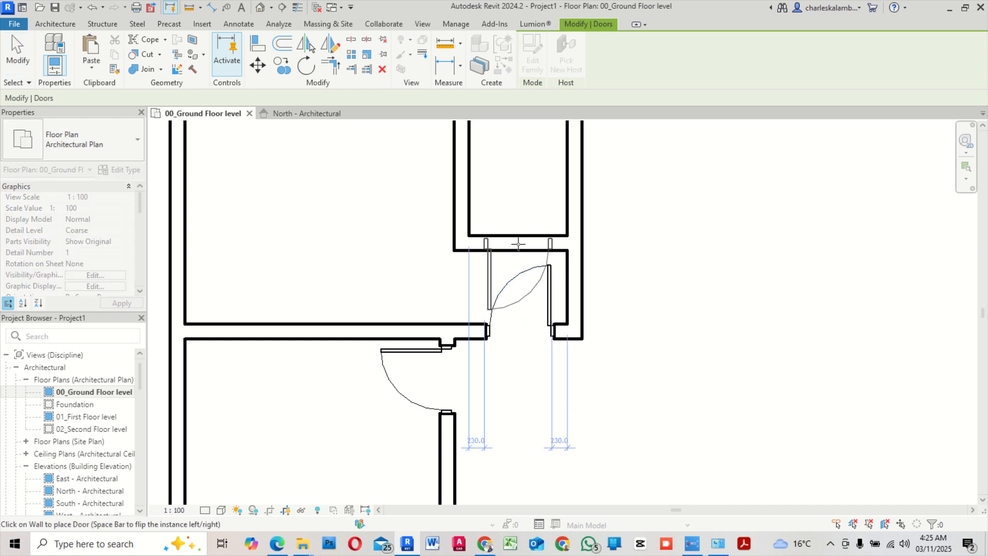
click(518, 243)
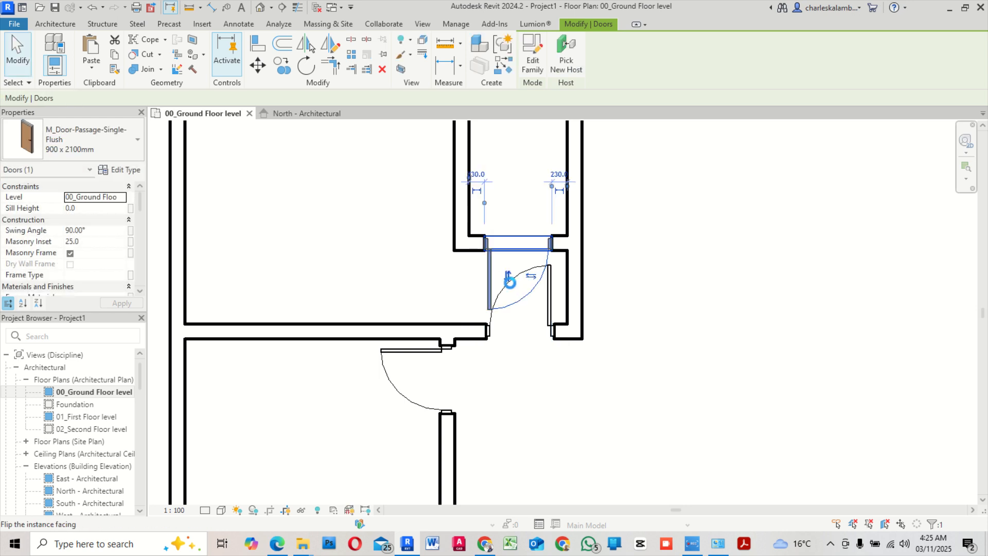
click(507, 277)
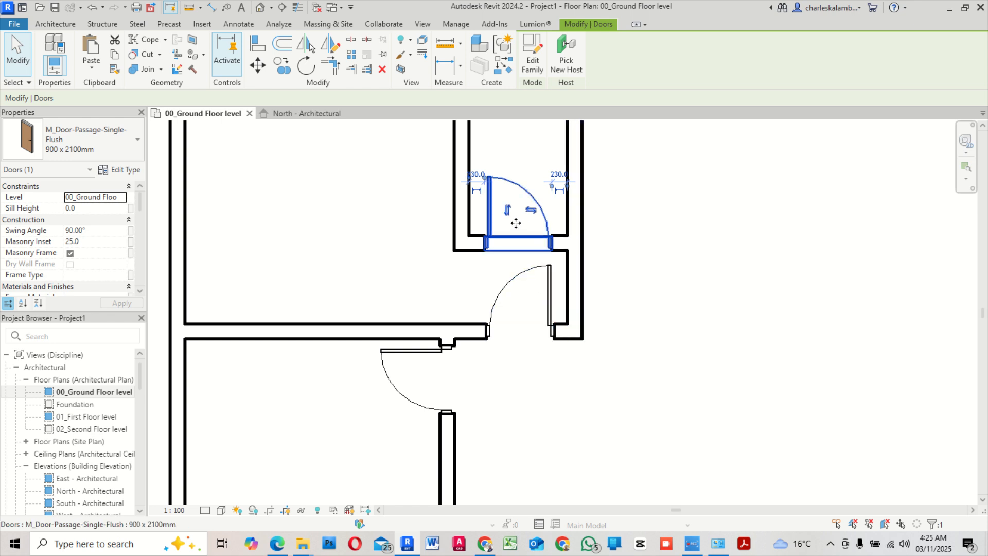
scroll(509, 215, up, 3)
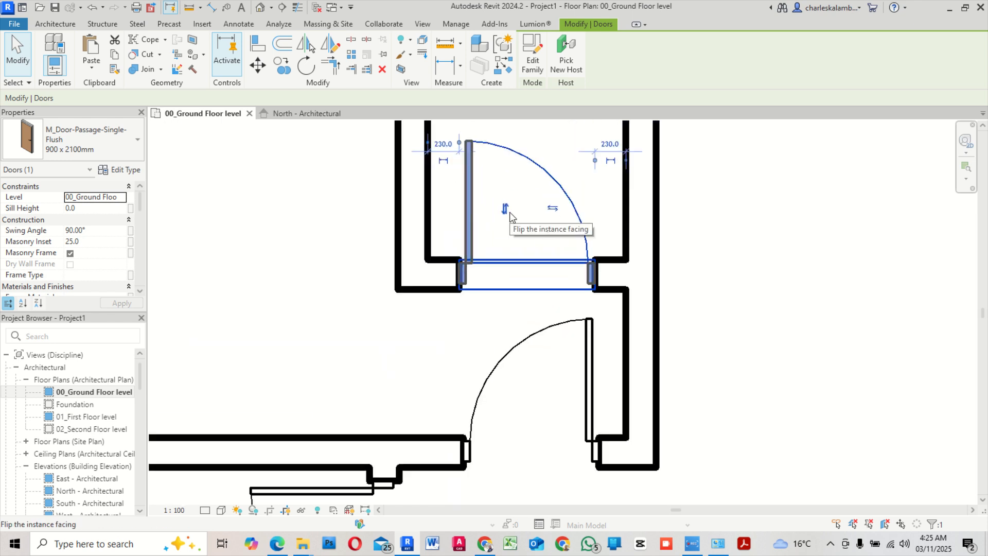
click(507, 211)
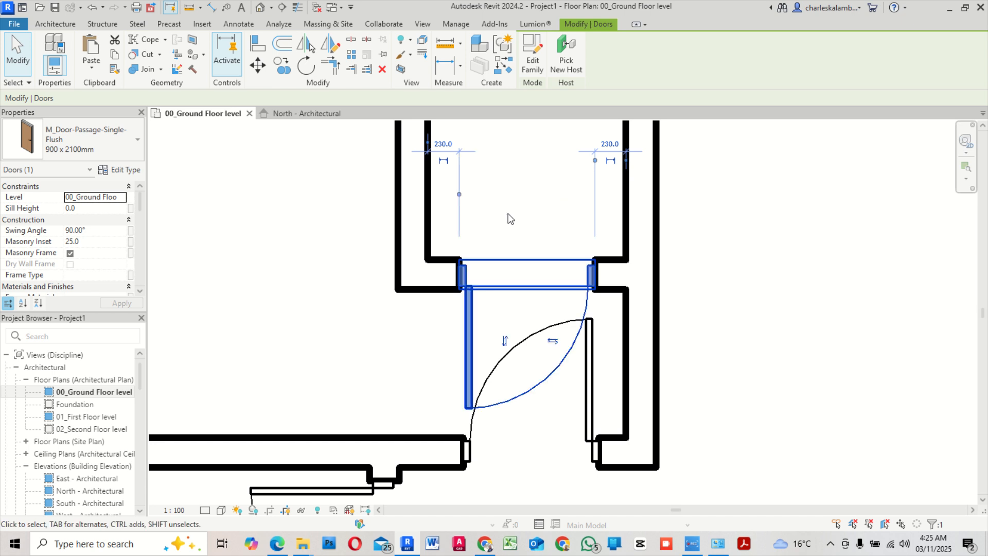
click(505, 342)
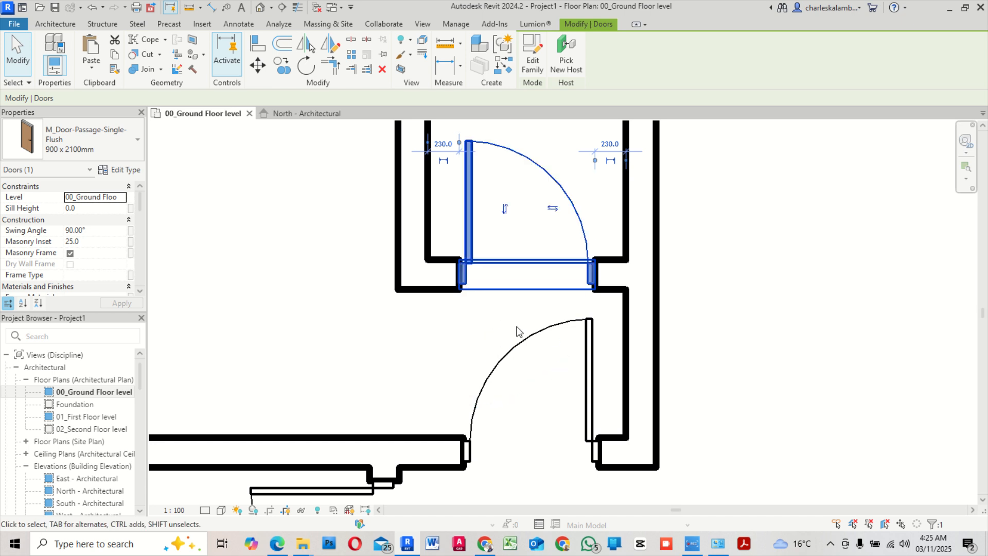
Nudge the small room's door left until its opening is 30 mm from that room's left wall
key(Left)
key(Left)
key(Left)
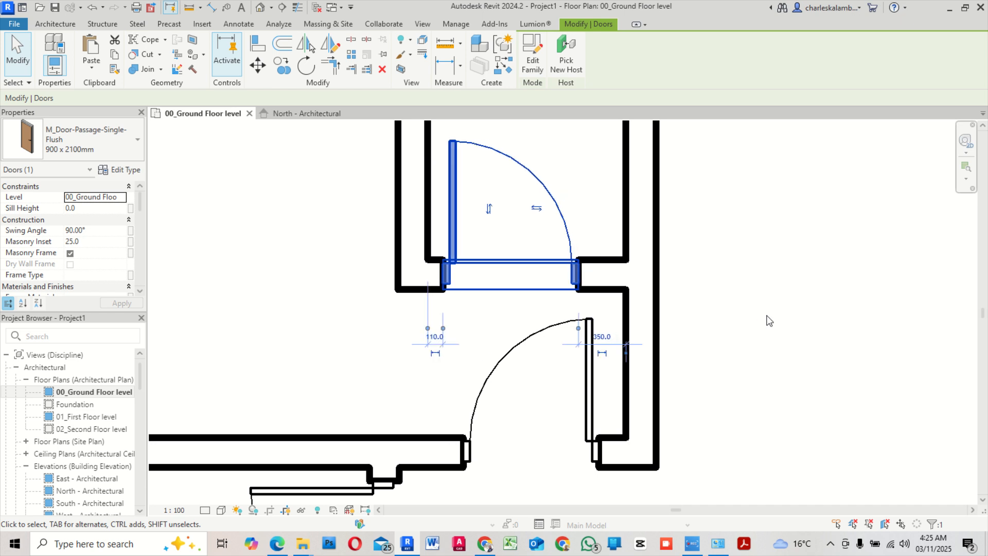
key(Left)
key(Left)
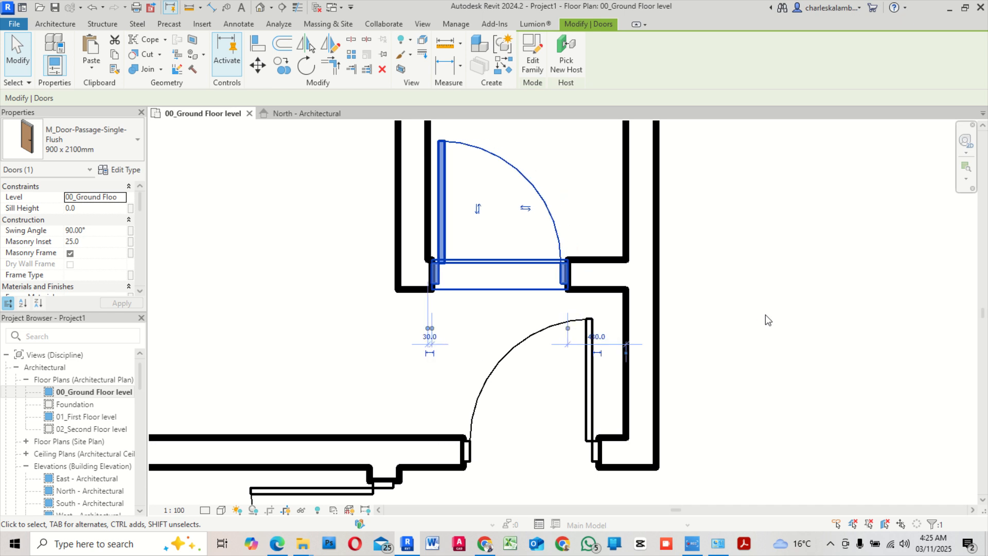
Nudge the upper room's entrance door right until its opening is 60 mm from the right wall
click(585, 389)
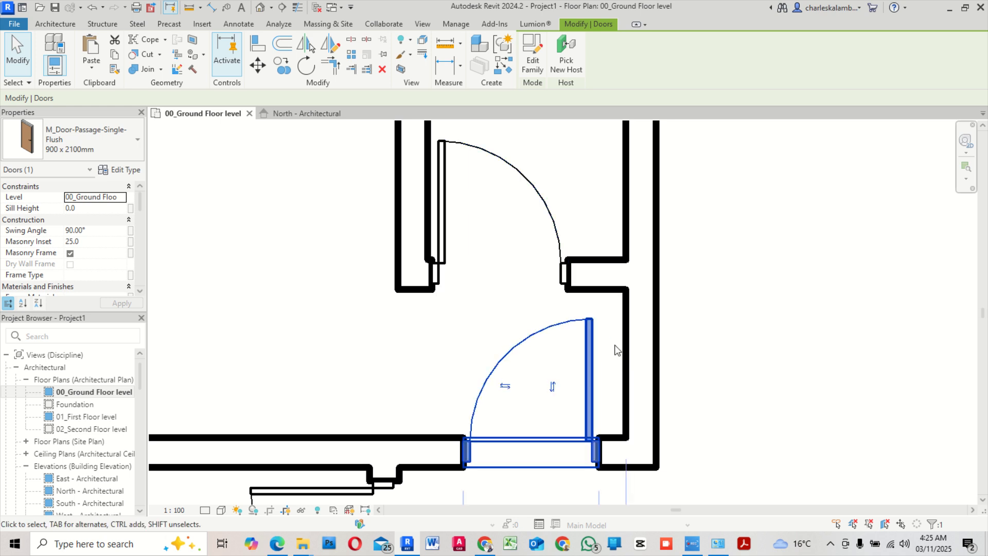
key(Right)
key(Right)
key(Right)
key(Right)
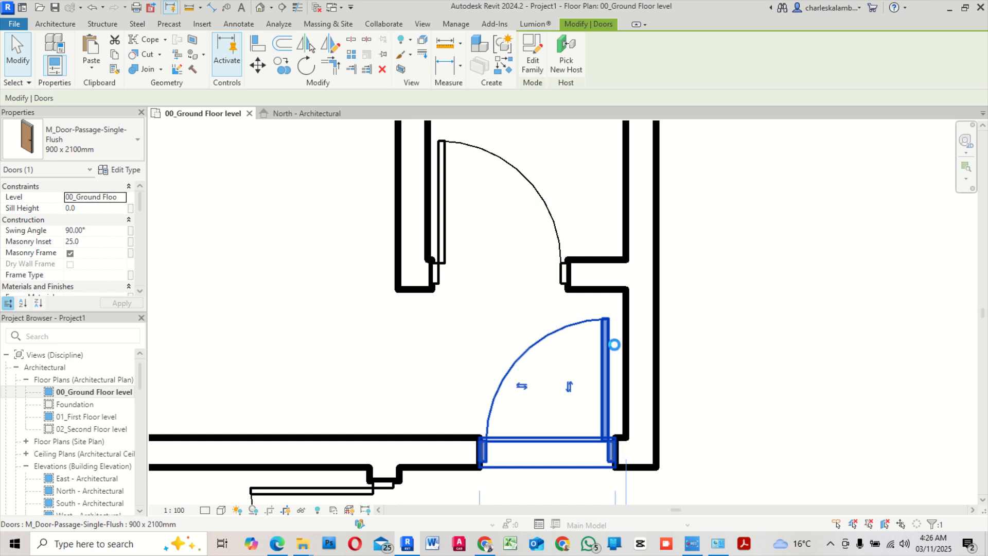
key(Right)
Stretch the right end of the upper room's top wall outward until the wall is 10400 mm long
scroll(505, 390, down, 3)
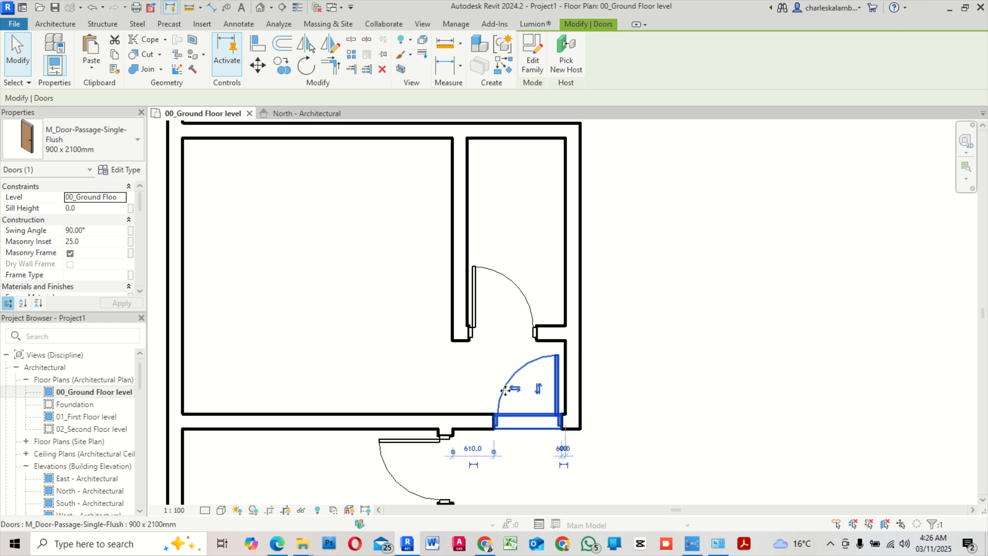
scroll(598, 270, down, 1)
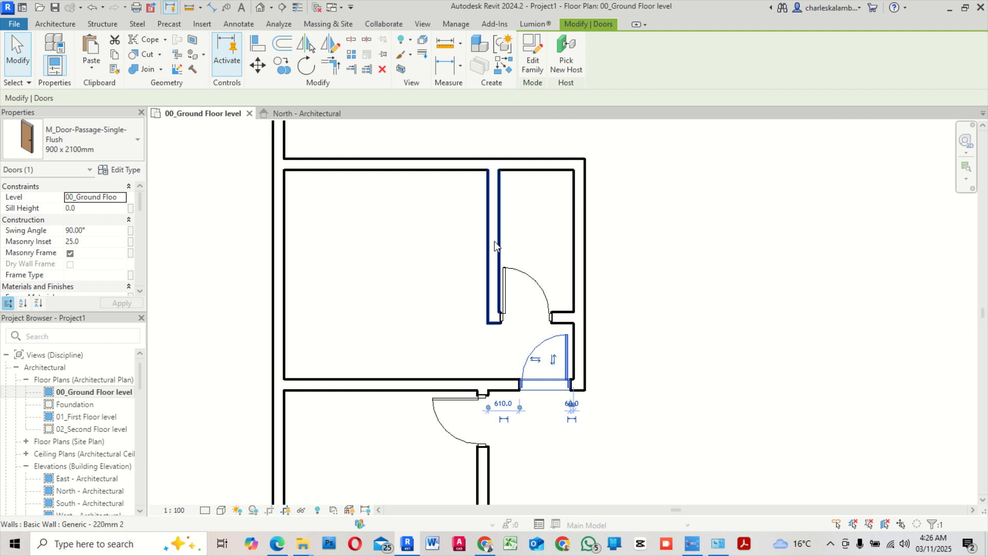
scroll(533, 232, down, 2)
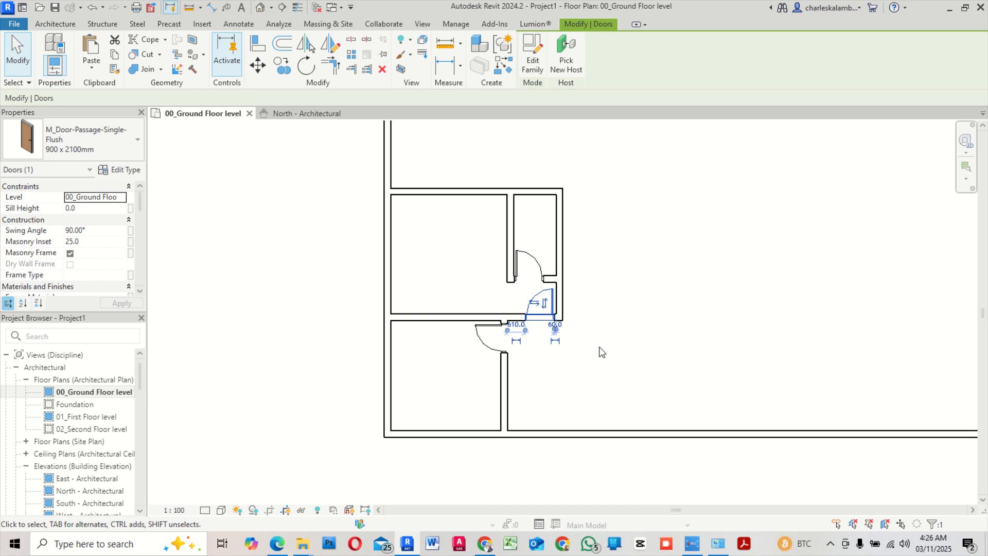
click(681, 333)
middle_drag(681, 333, 507, 341)
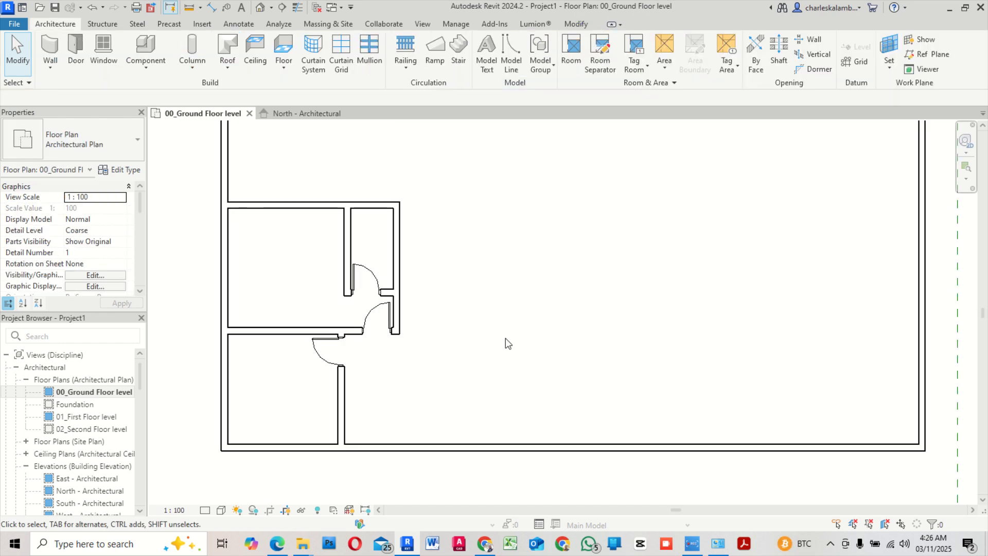
click(361, 207)
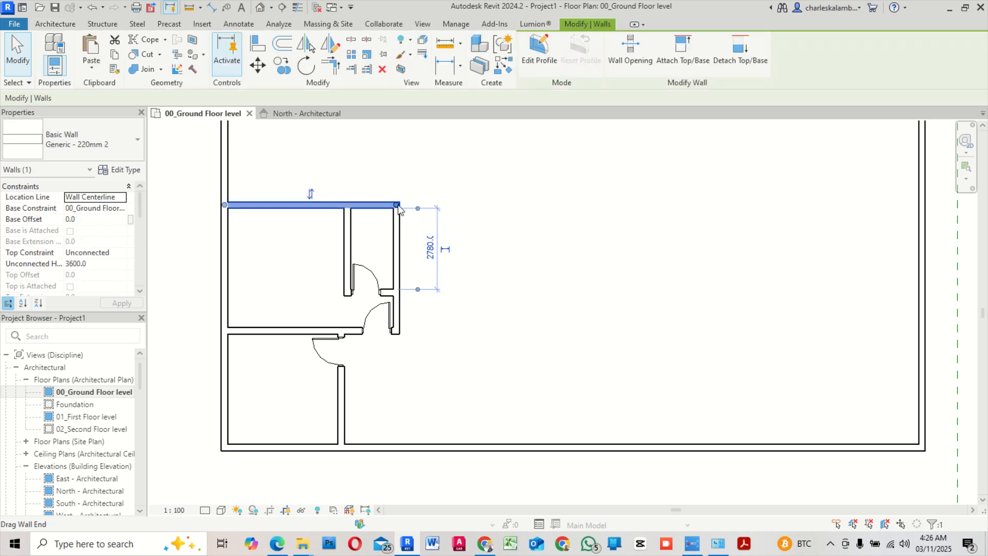
drag(398, 206, 497, 204)
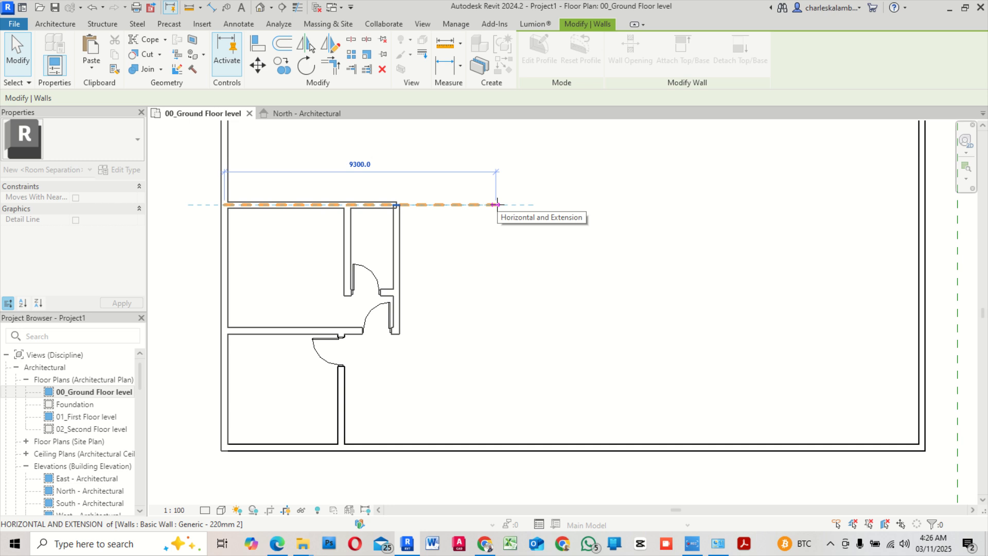
drag(497, 205, 527, 204)
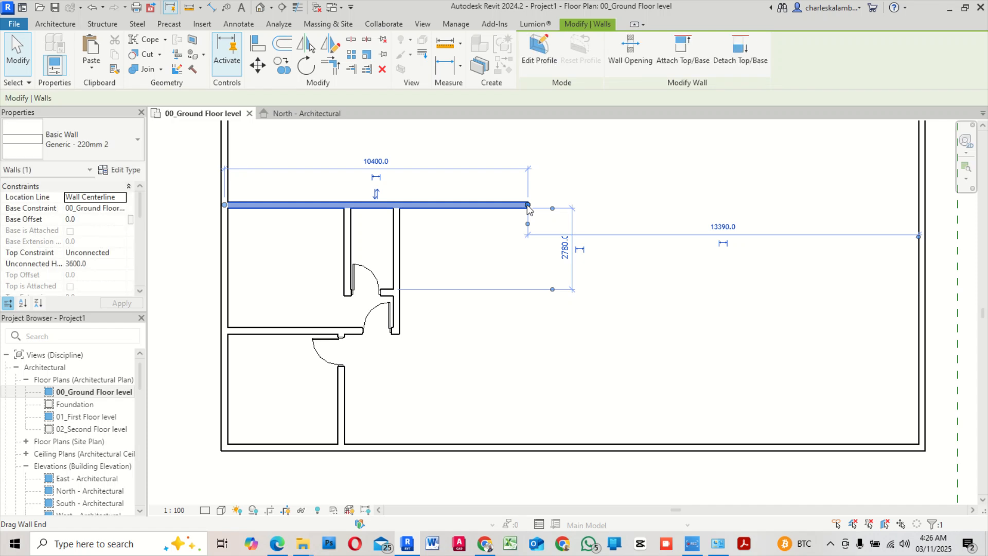
Offset a copy of the upper room's right wall 4500 mm to the right
click(404, 252)
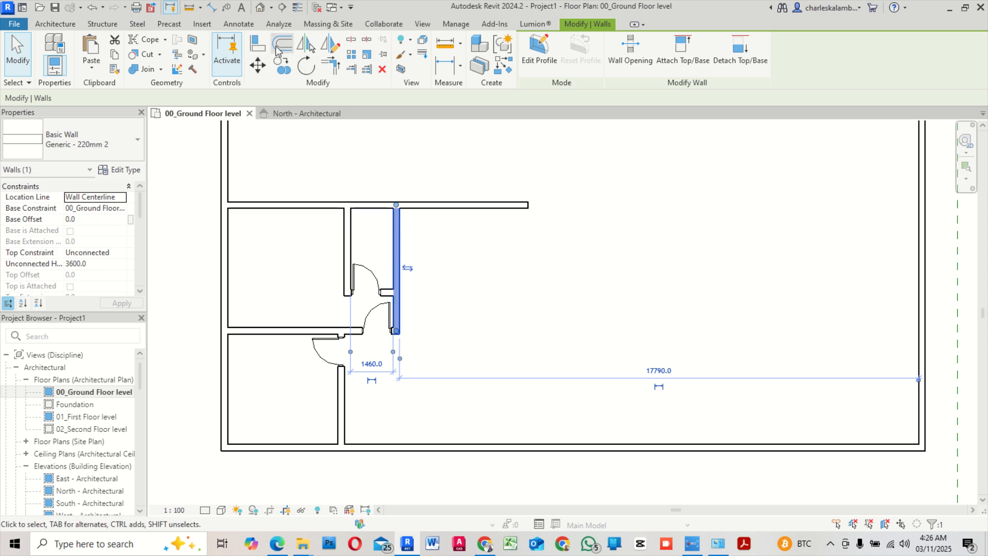
key(Escape)
key(o)
key(f)
double_click(171, 98)
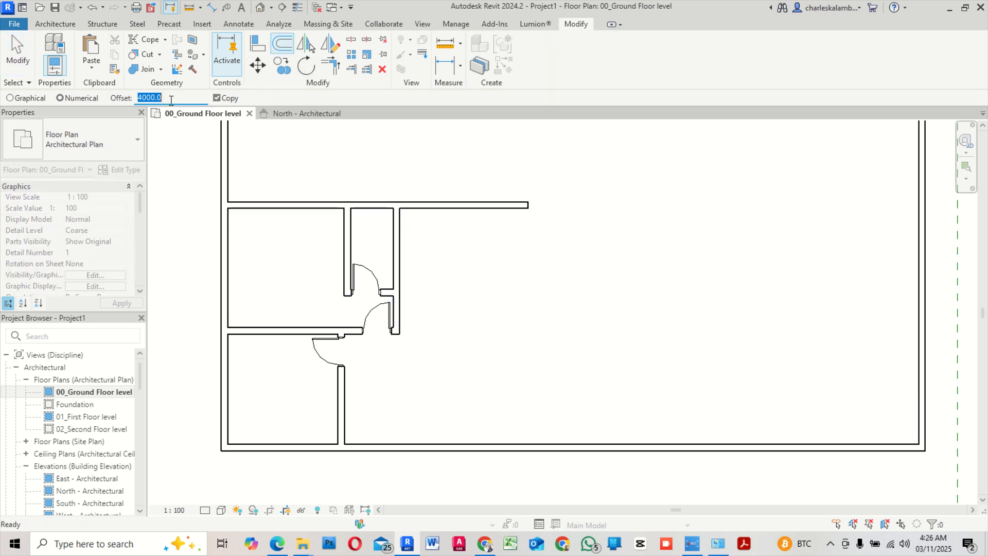
text(450)
click(398, 246)
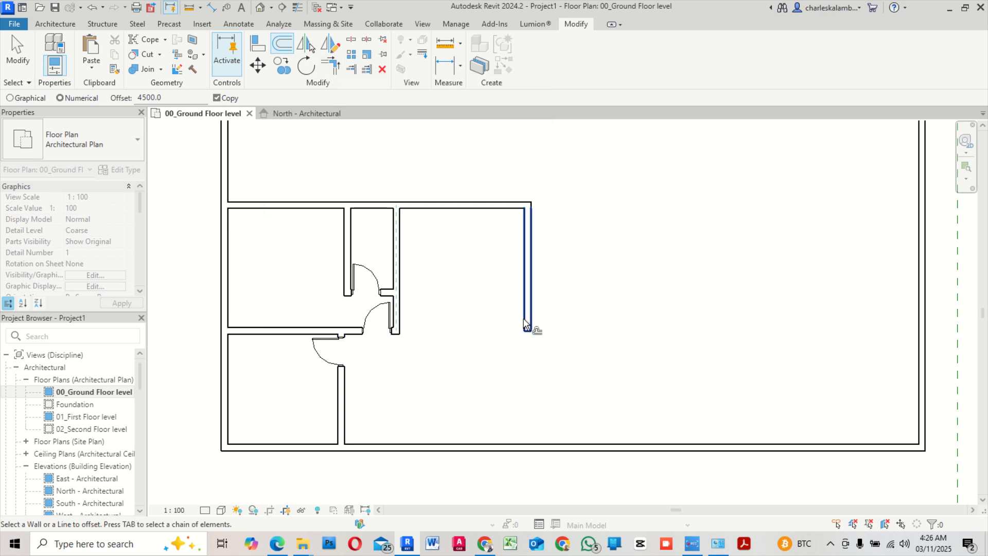
Trim/extend the horizontal partition below the upper room to form a corner with the new offset wall, enclosing another room
click(332, 69)
scroll(413, 335, up, 5)
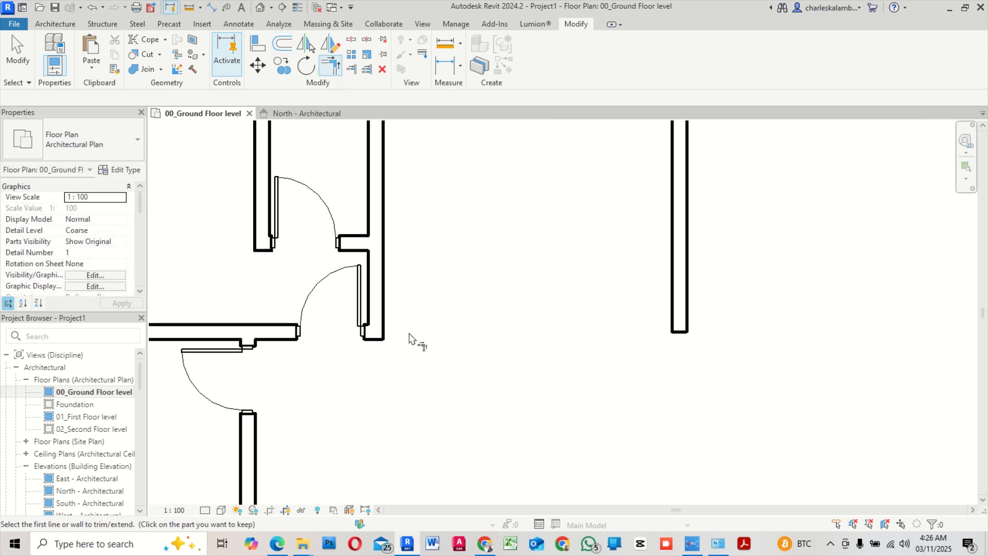
click(221, 329)
scroll(507, 407, down, 2)
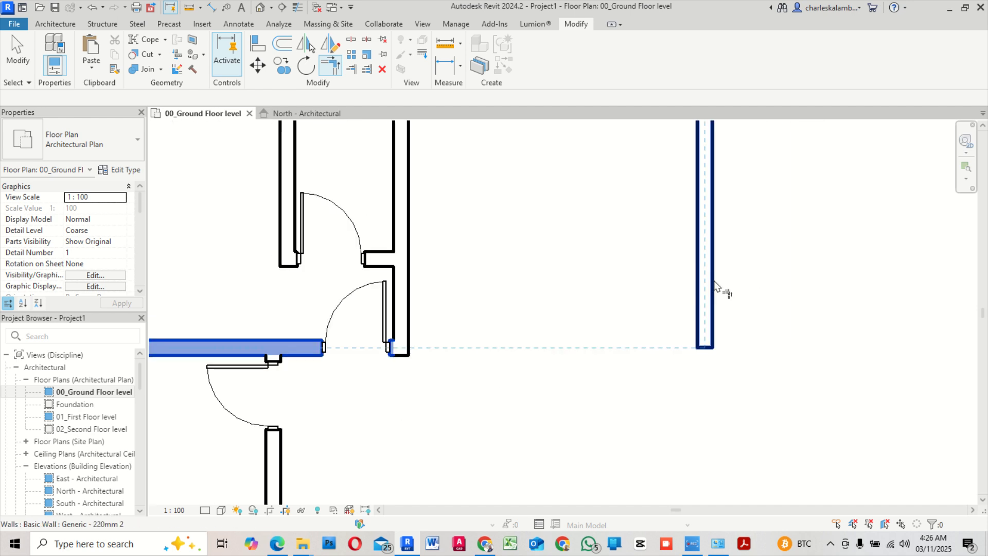
click(701, 289)
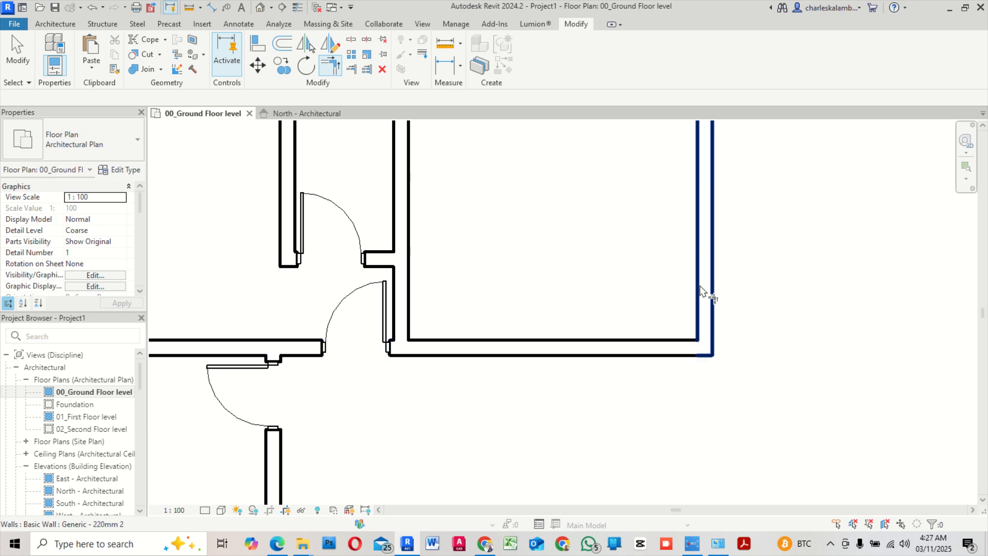
scroll(703, 291, down, 3)
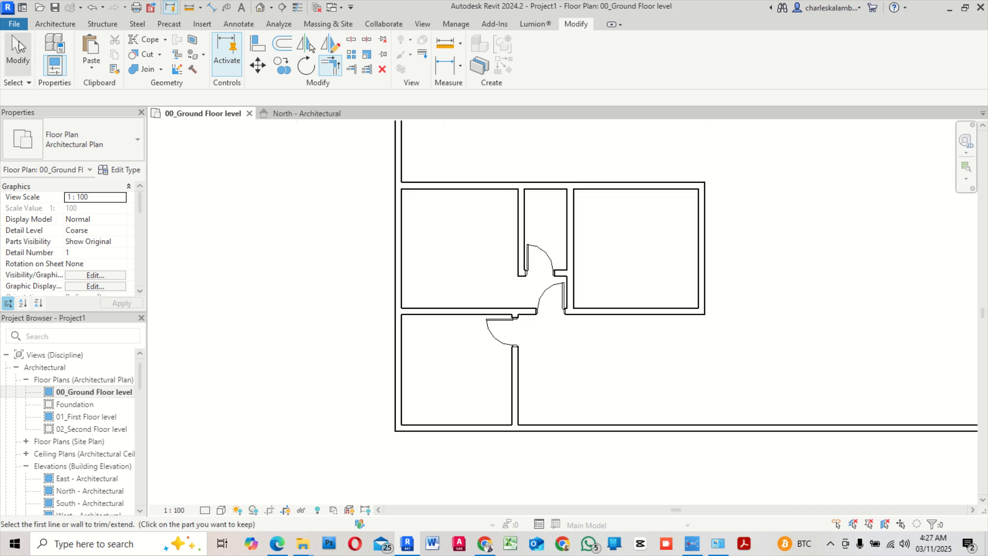
scroll(864, 427, up, 2)
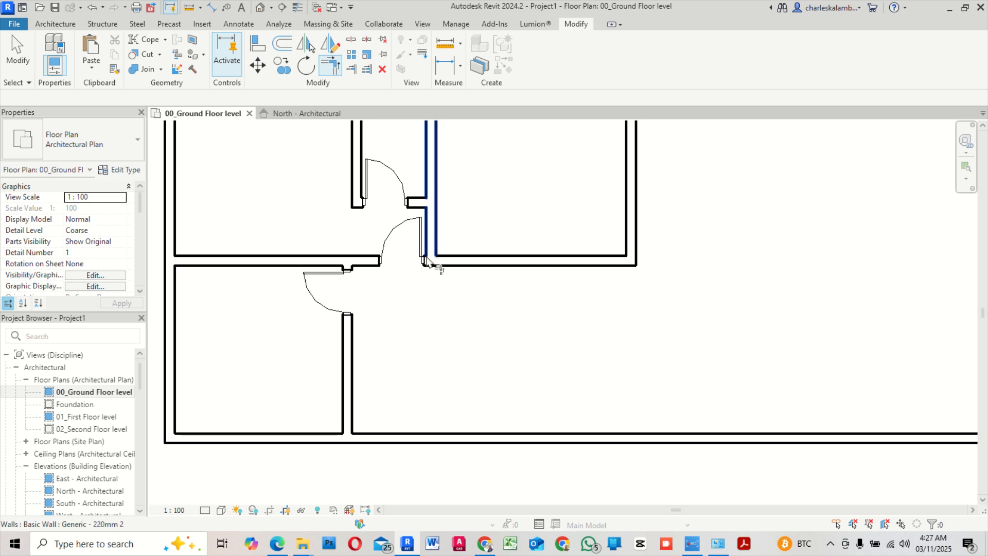
Save the project in Documents as "3 bedroom house 20250310", replacing the existing file of that name
scroll(463, 298, down, 2)
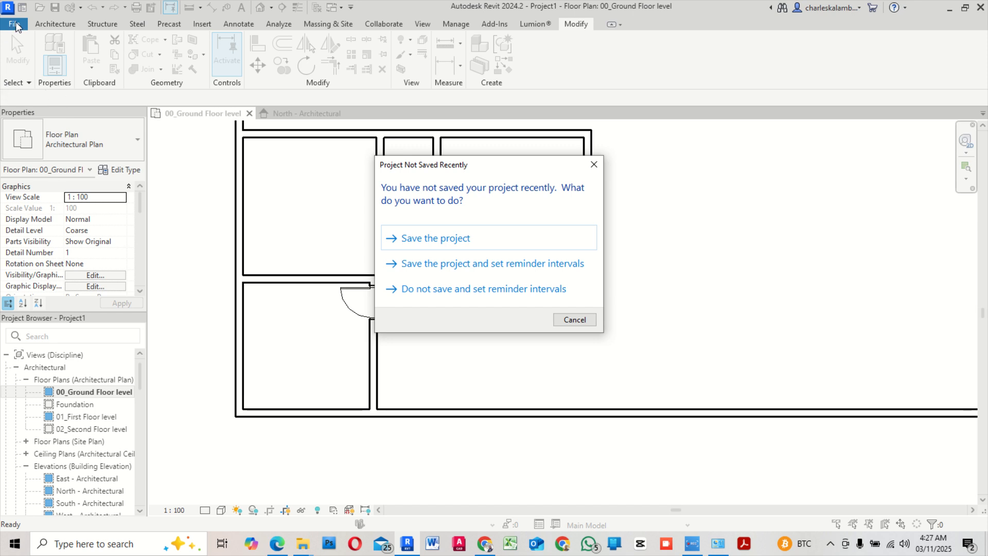
click(419, 241)
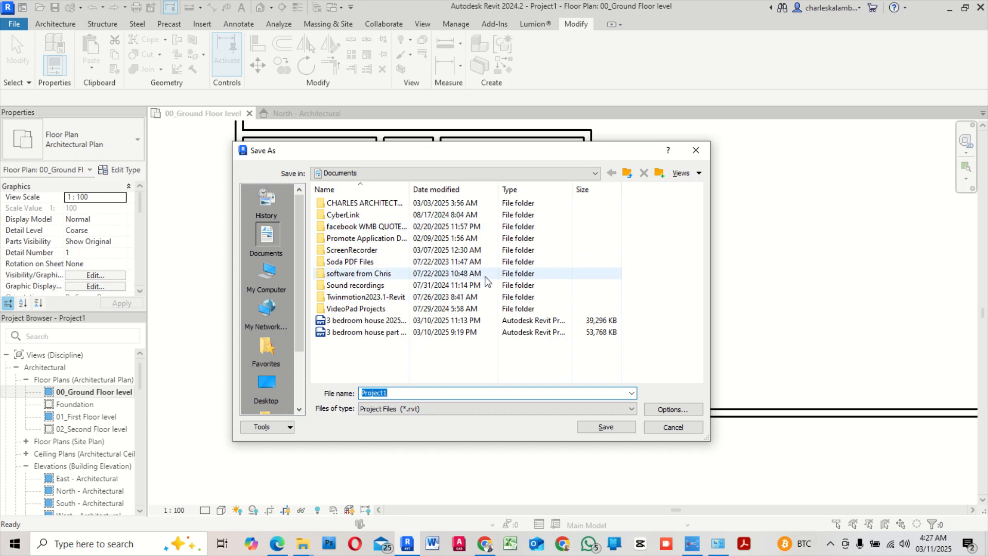
click(380, 320)
click(472, 394)
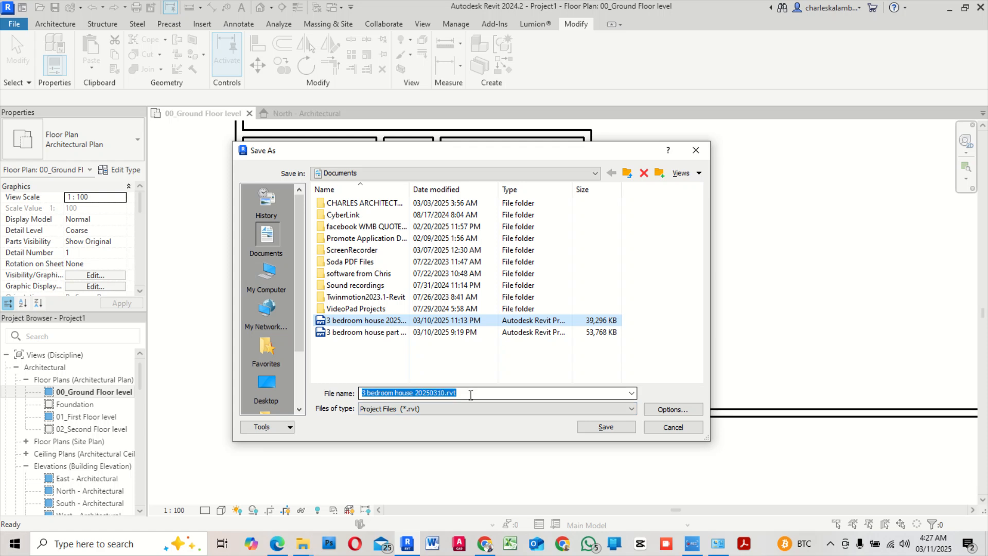
click(471, 395)
key(BackSpace)
key(BackSpace)
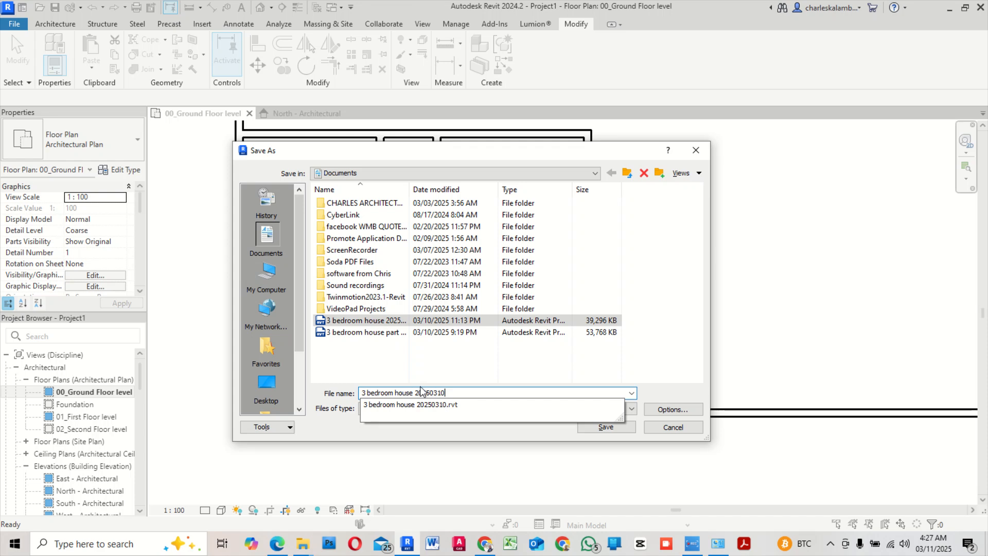
click(650, 370)
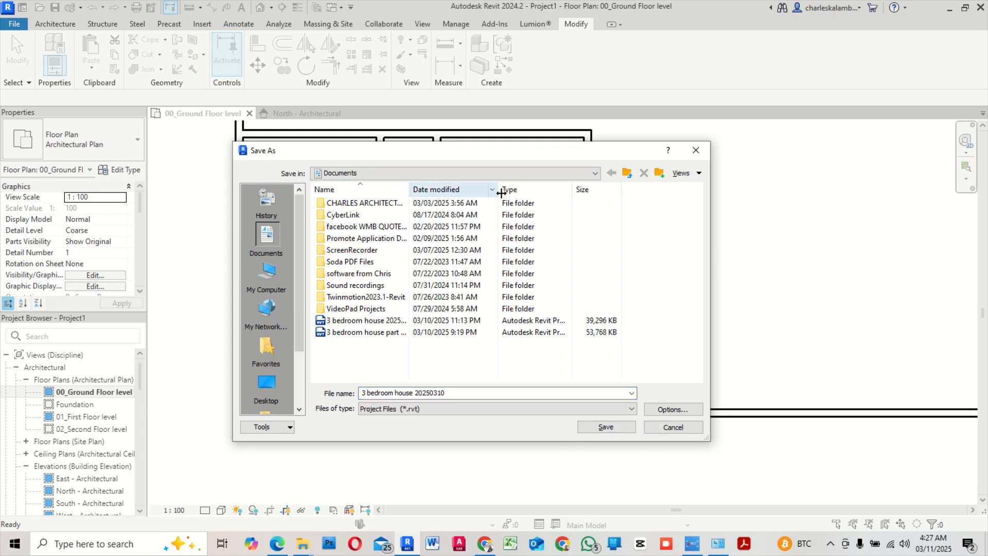
click(607, 427)
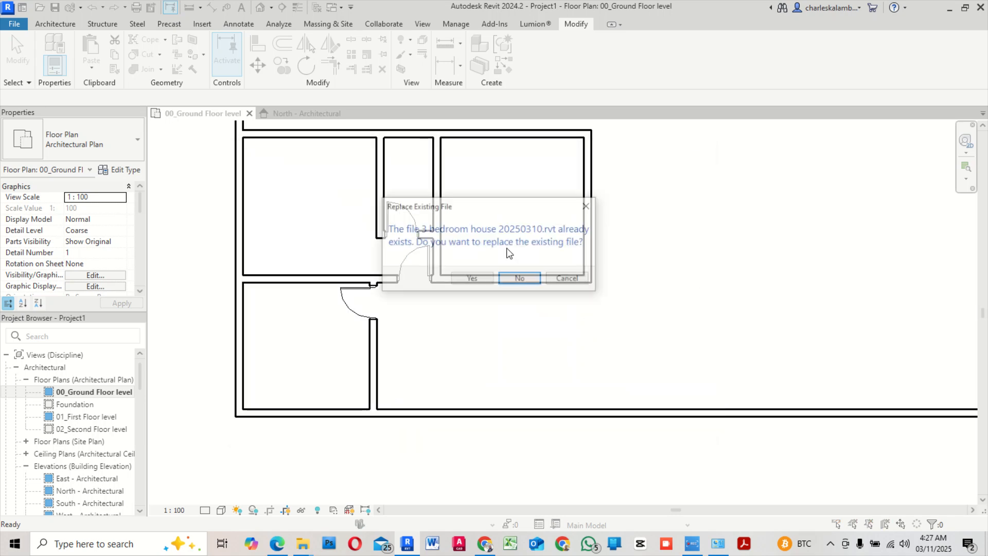
click(468, 278)
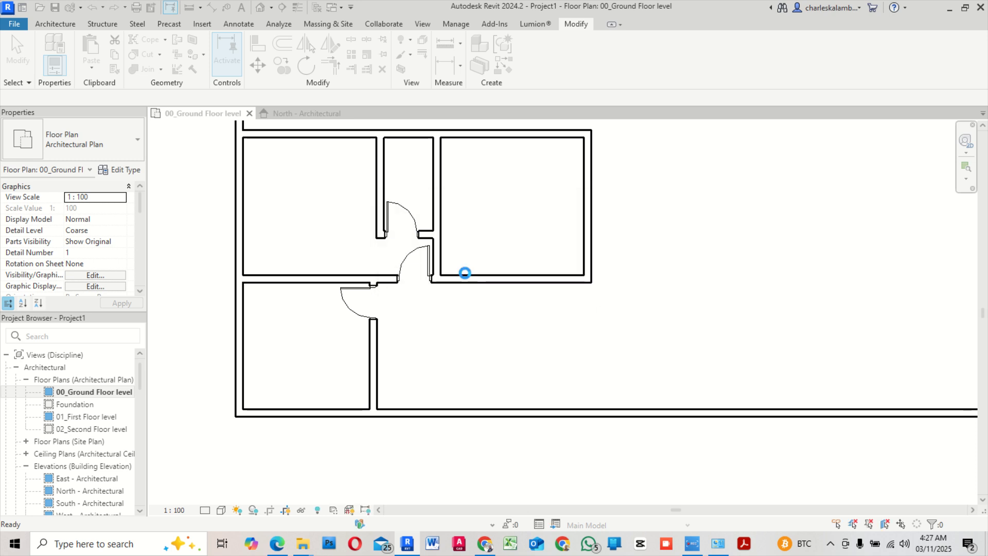
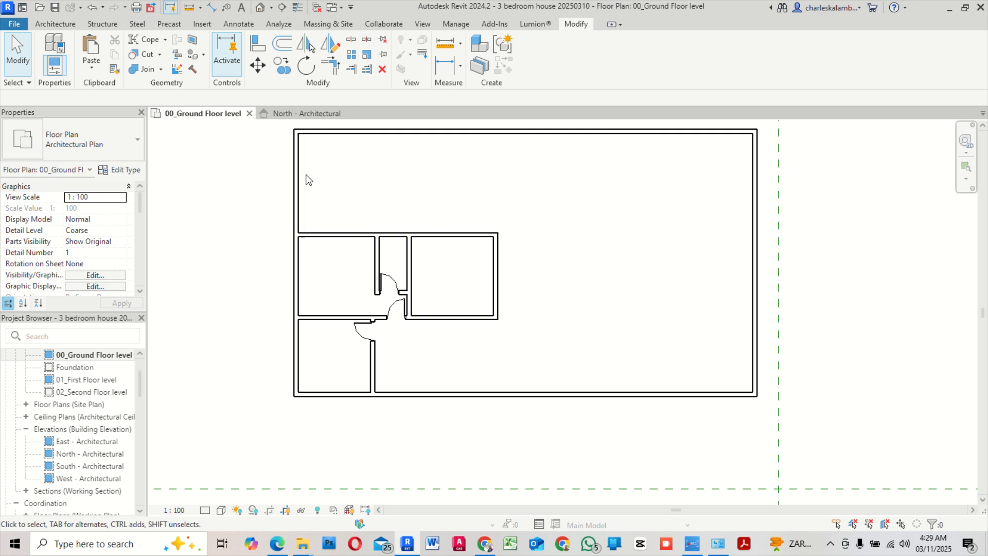
Delete the top exterior wall of the large building outline
click(323, 133)
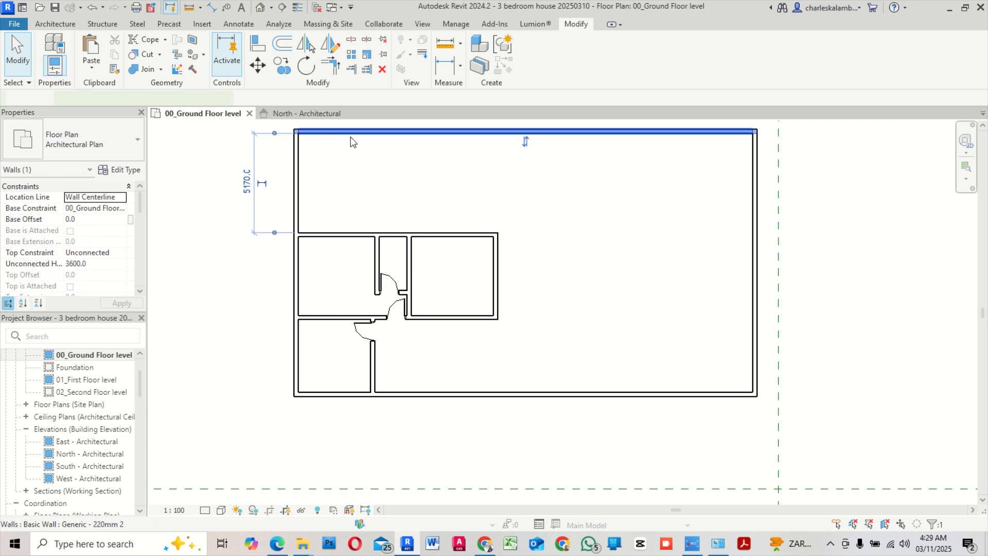
click(385, 73)
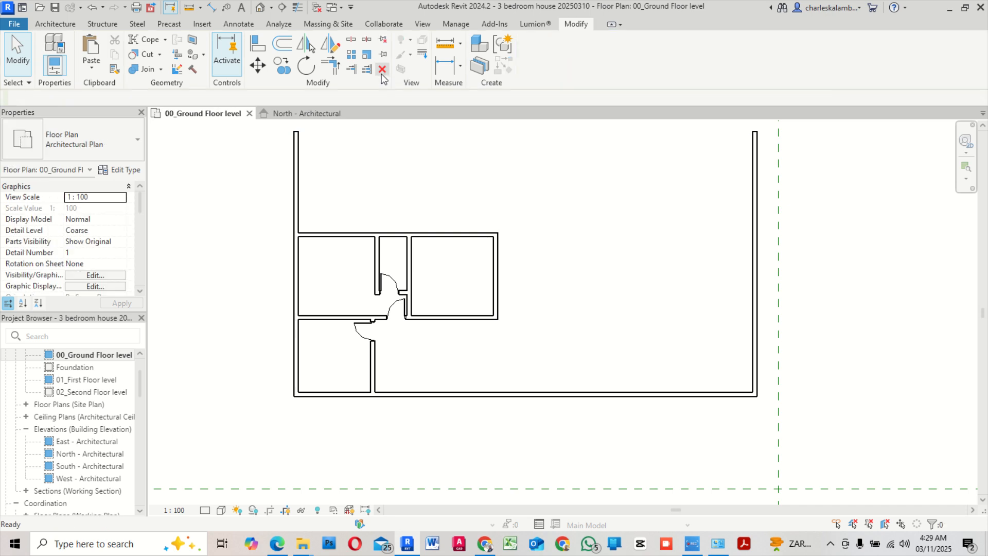
scroll(301, 239, up, 3)
scroll(300, 236, down, 4)
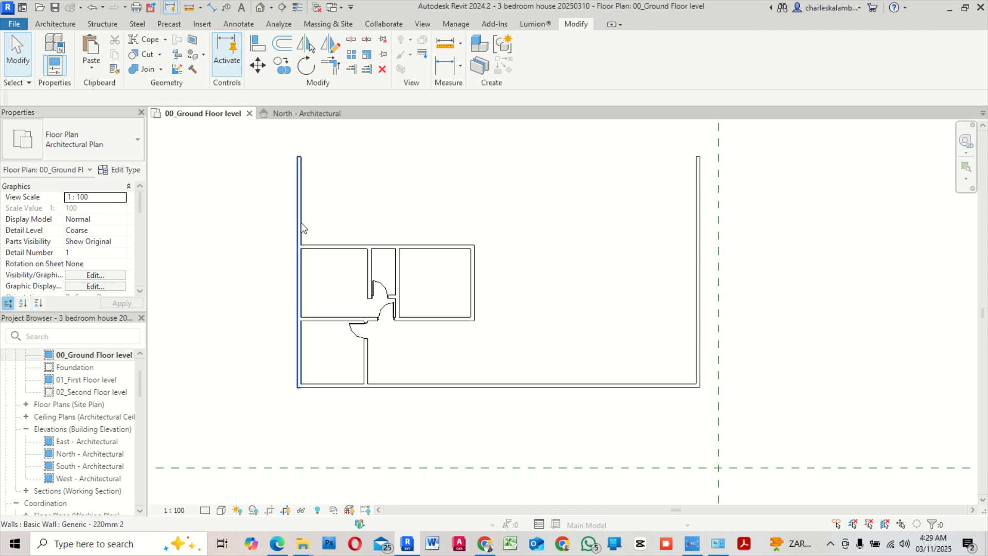
Trim the left exterior wall to form a corner with the top wall of the upper rooms
click(323, 69)
scroll(316, 218, up, 4)
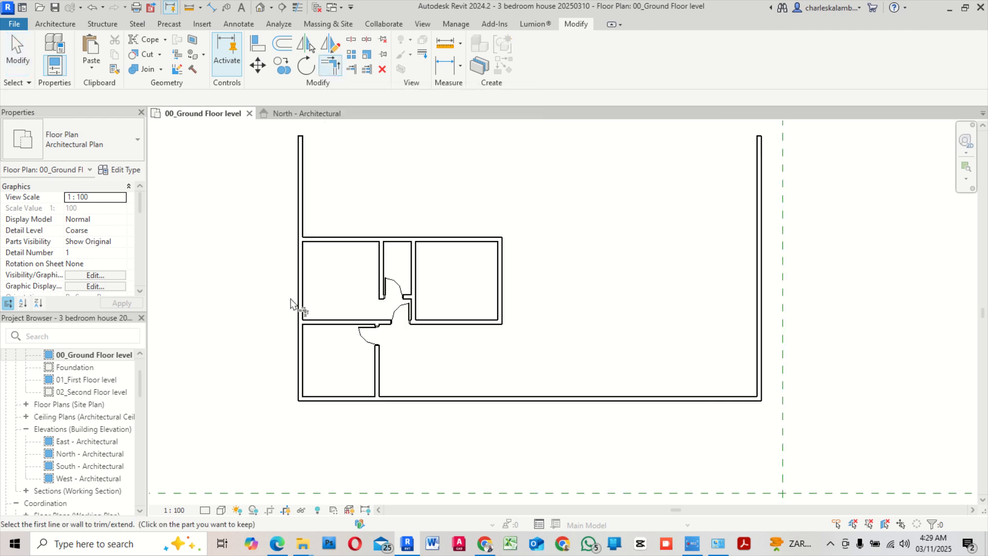
click(314, 213)
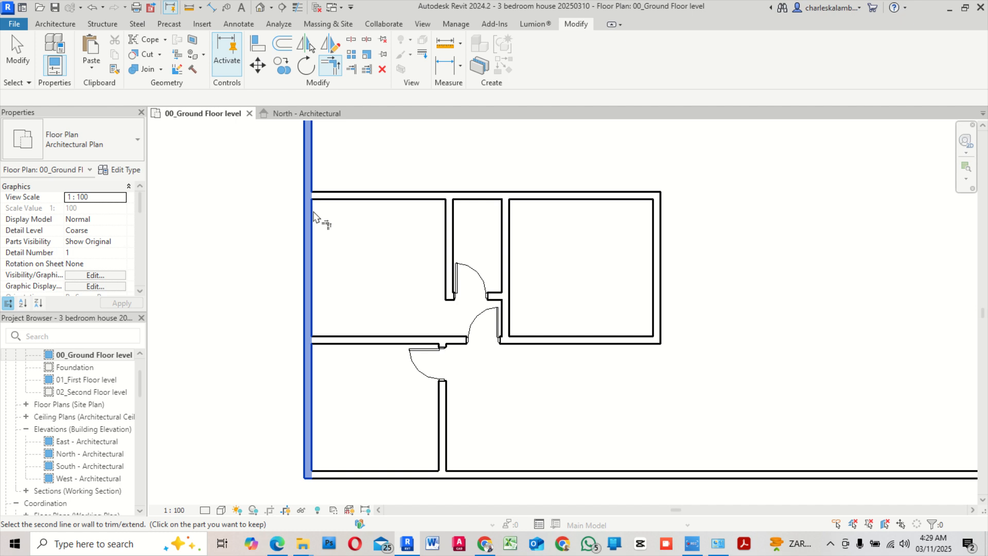
click(332, 202)
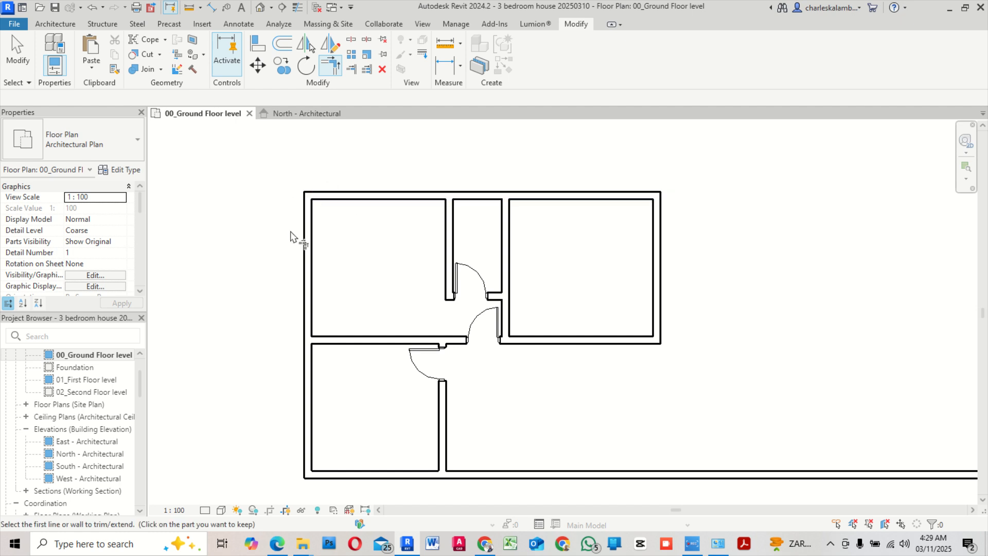
Delete the right exterior wall of the large building outline
scroll(288, 239, down, 2)
middle_drag(702, 327, 586, 355)
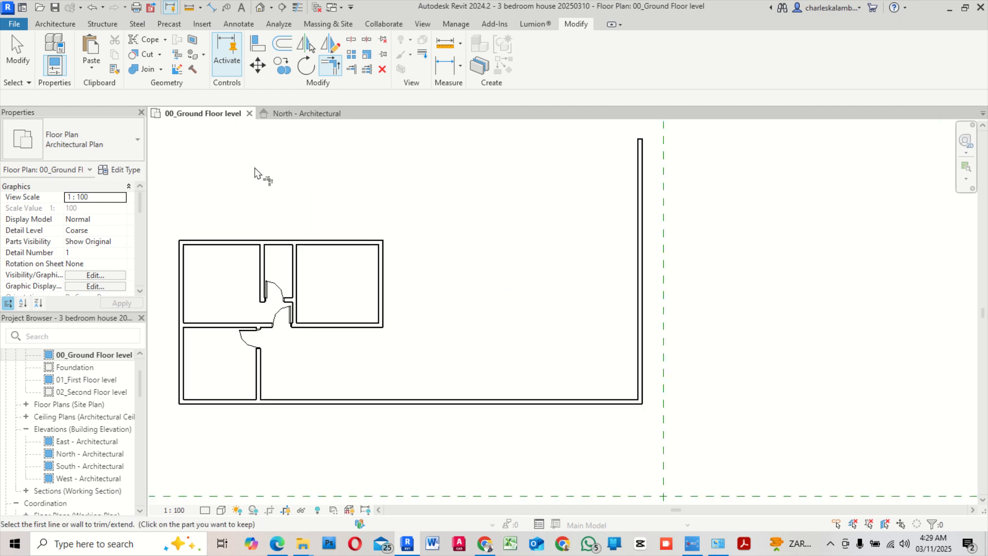
click(17, 54)
click(639, 225)
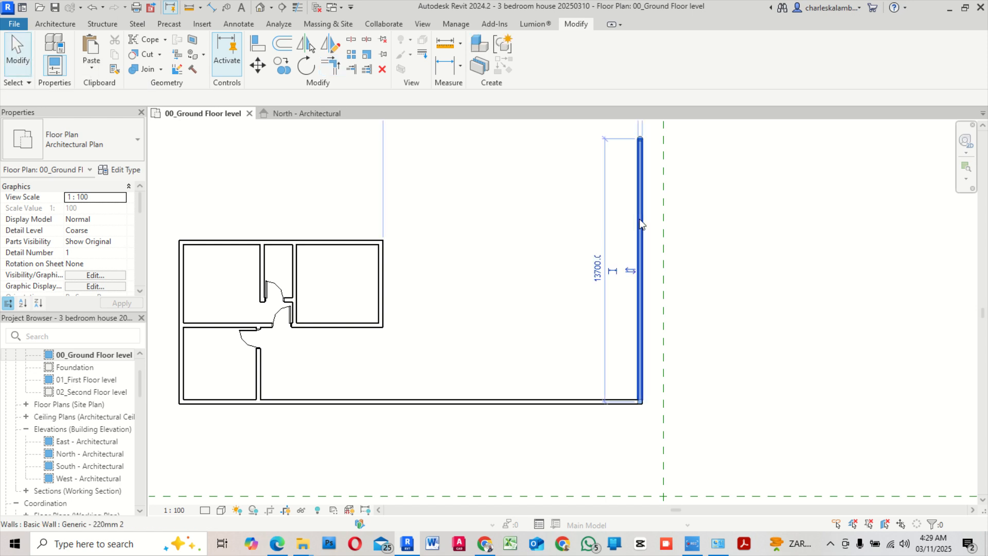
click(381, 71)
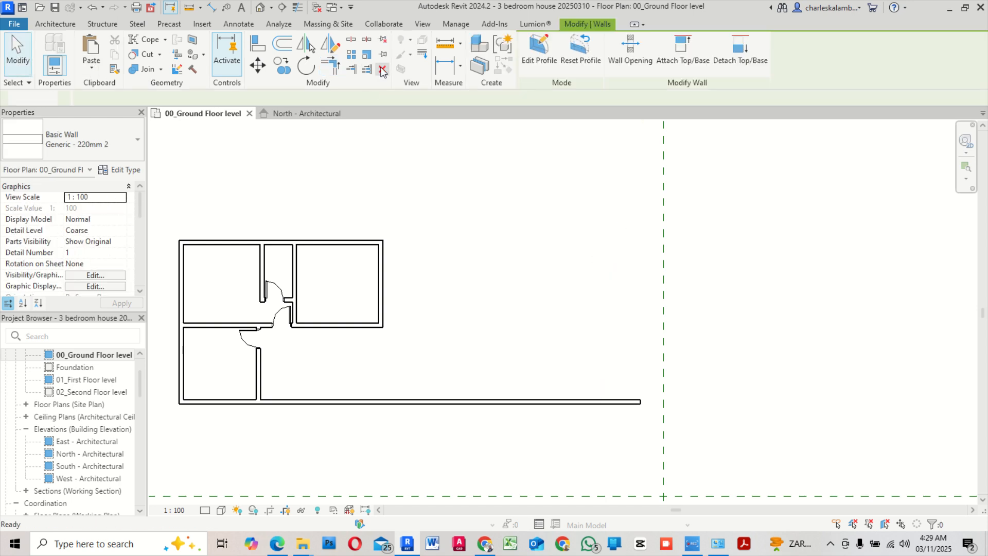
Place a matching 900 x 2100 mm door in the right-hand room's bottom wall and flip its hinge to the left side
scroll(272, 344, up, 3)
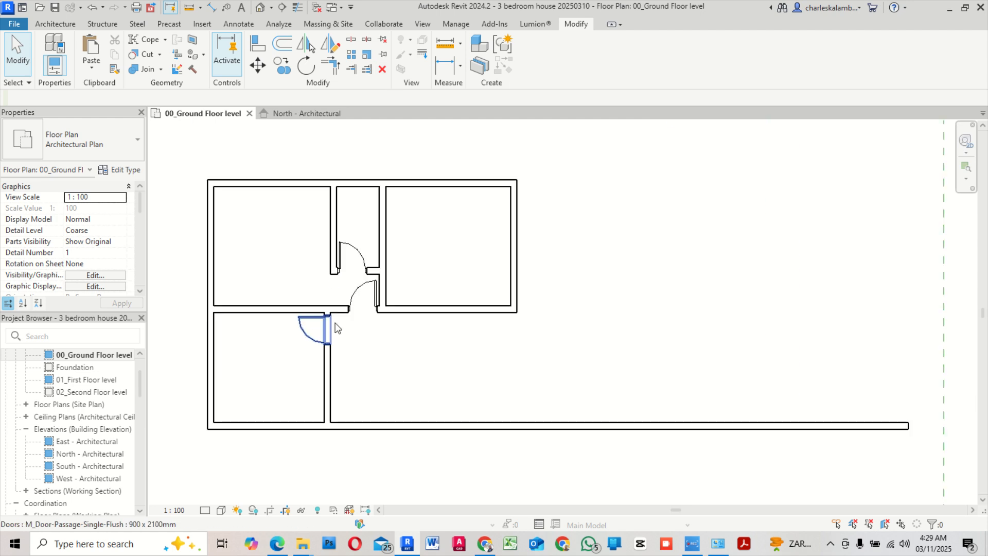
click(363, 296)
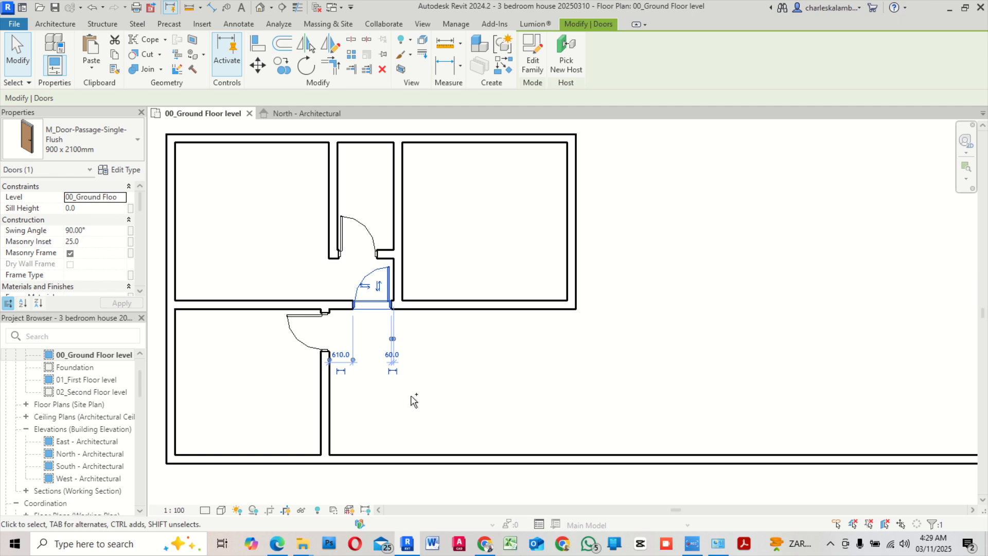
key(c)
key(s)
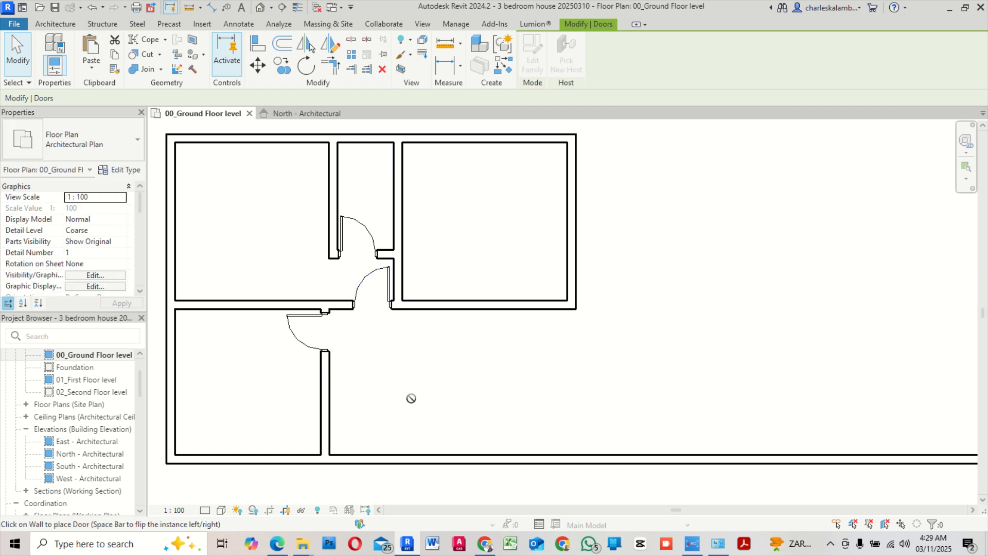
click(441, 301)
key(Escape)
click(422, 307)
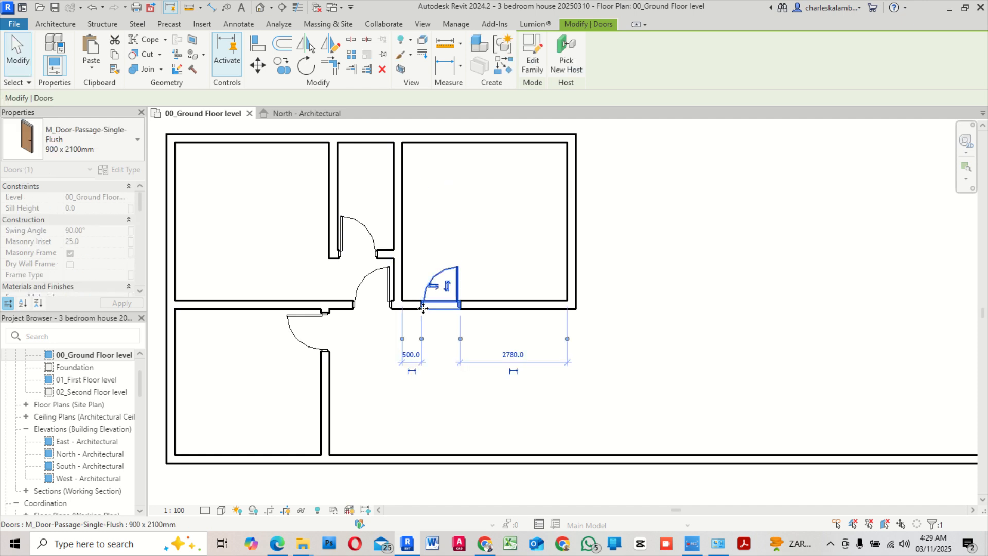
scroll(423, 308, up, 5)
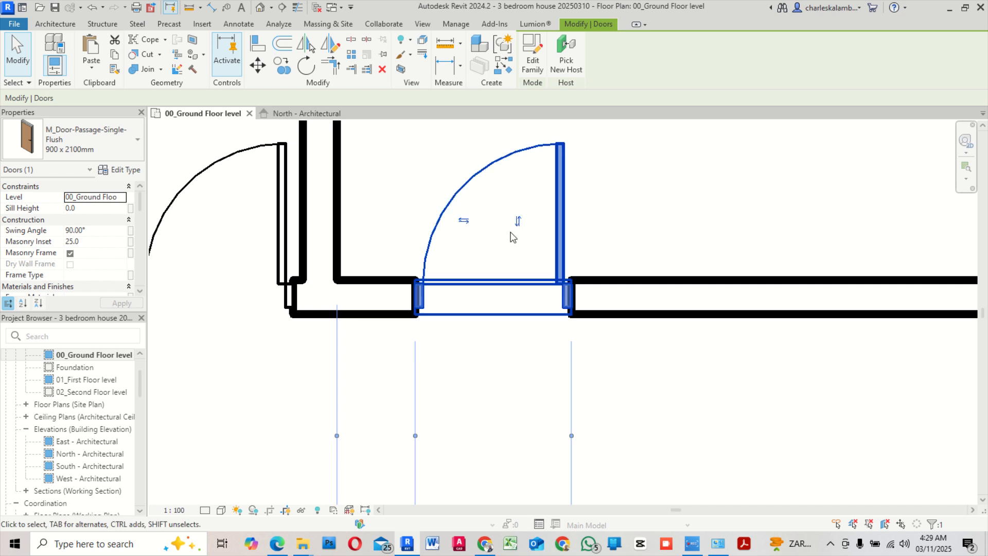
click(463, 220)
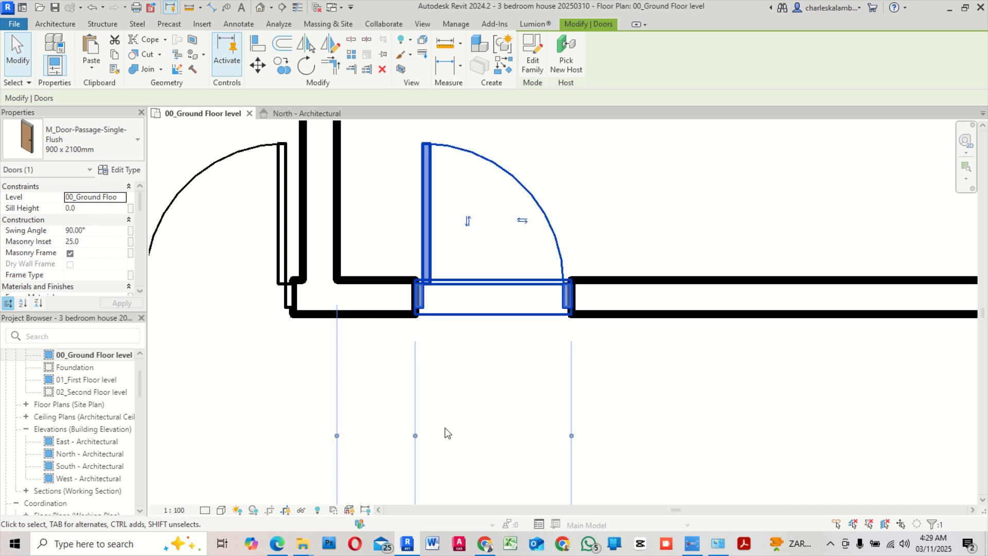
Nudge the right-hand room's door left until its opening is 80 mm from the room's left wall
key(Left)
key(Left)
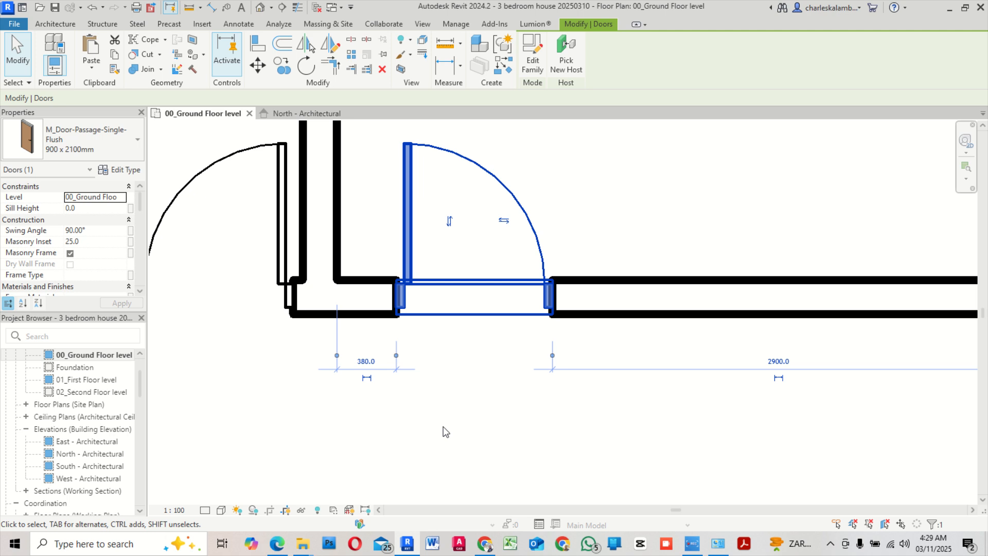
key(Left)
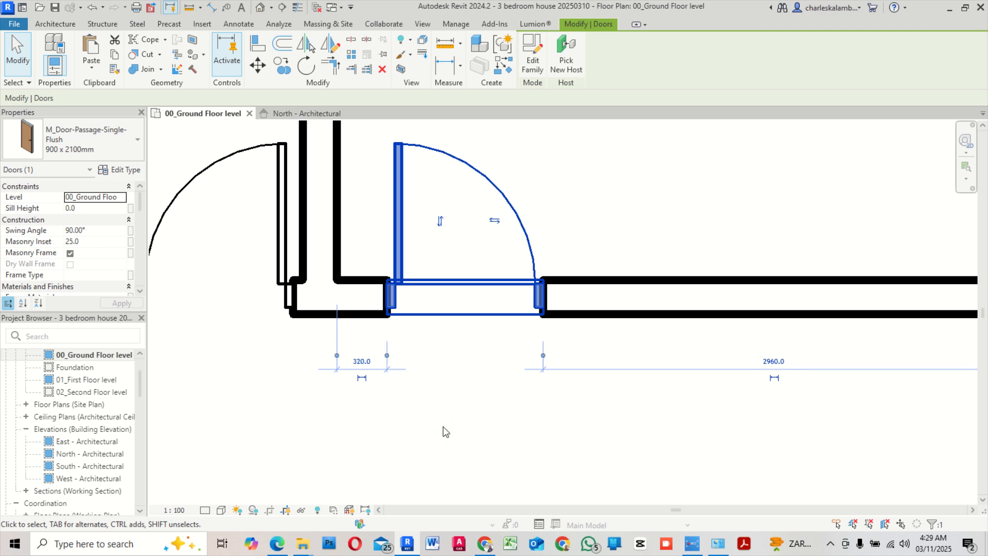
key(Left)
key(Left)
key(Left)
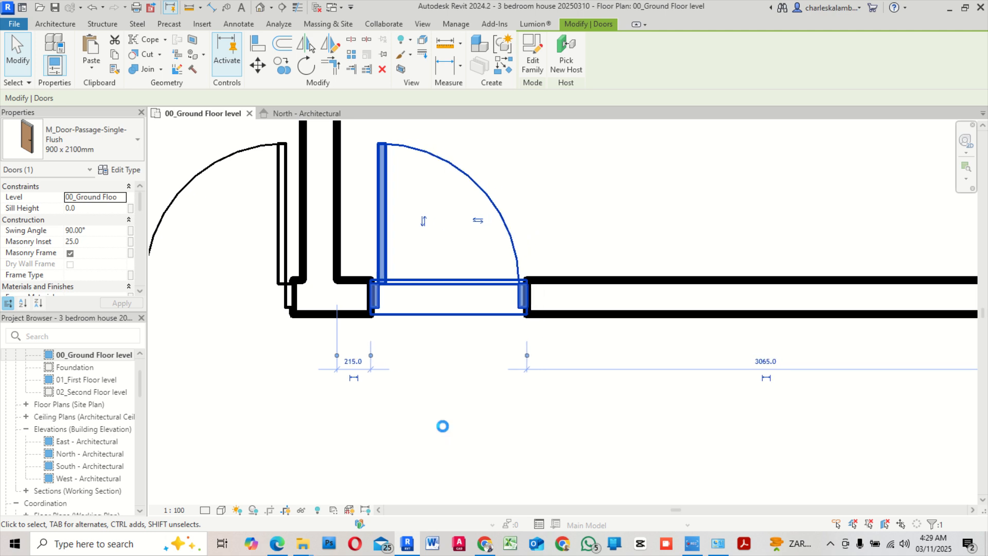
key(Left)
key(Left)
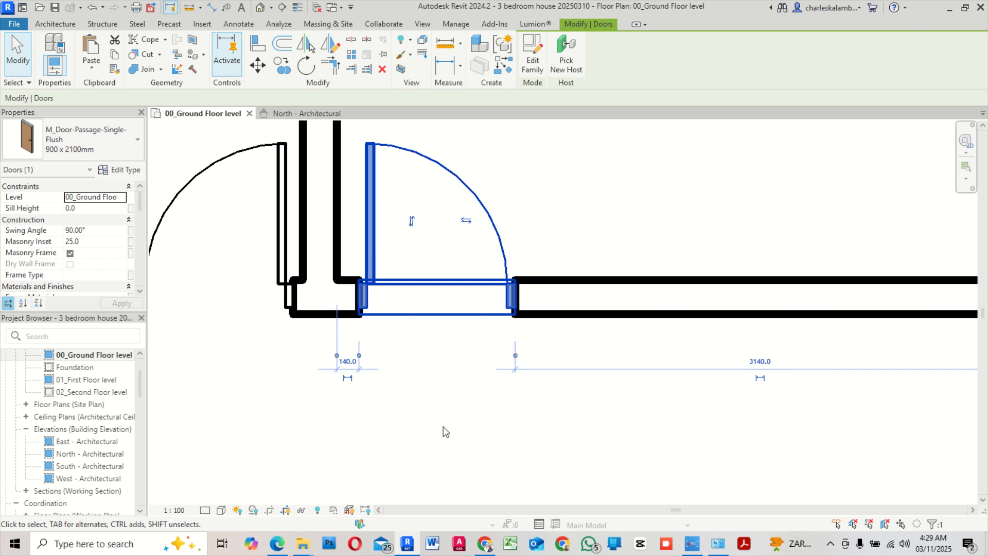
key(Left)
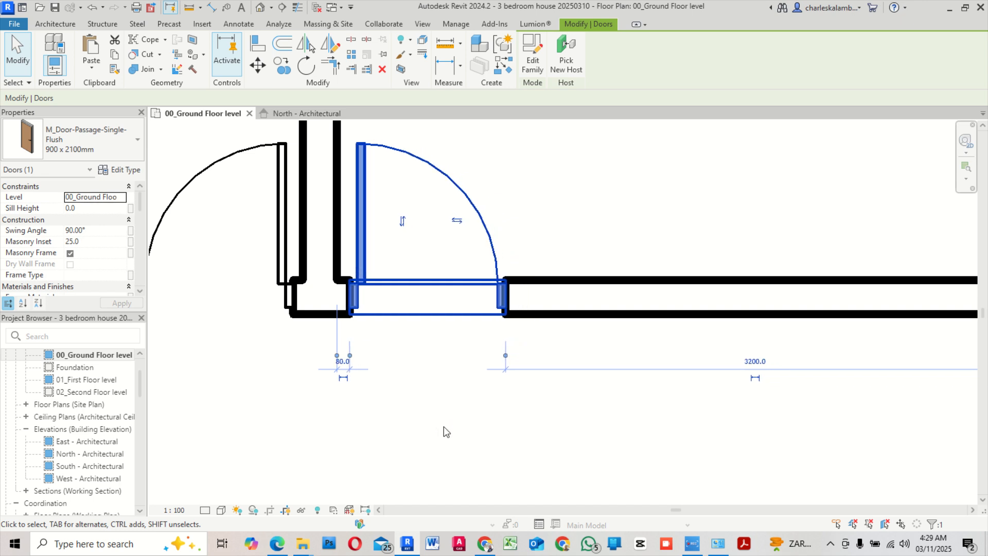
scroll(437, 391, down, 4)
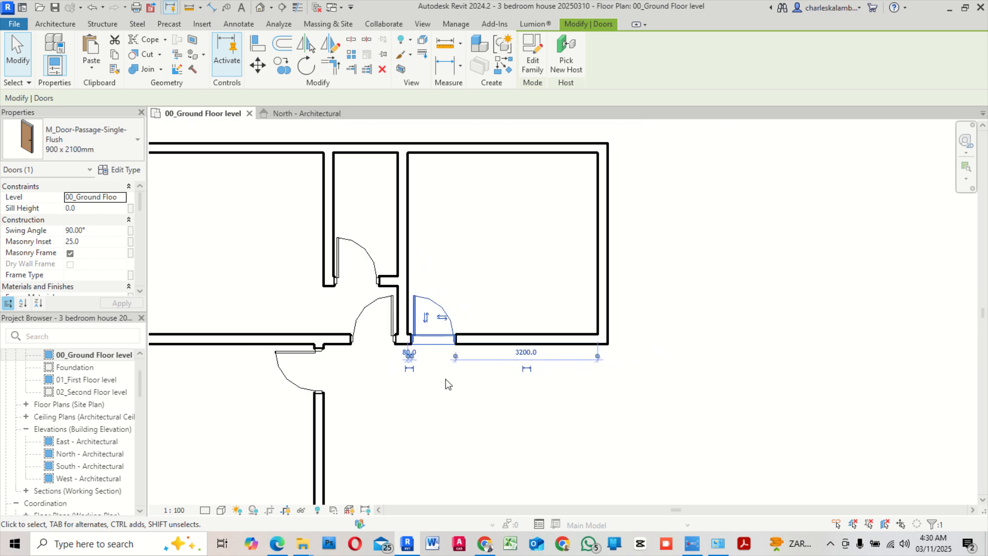
scroll(446, 384, down, 3)
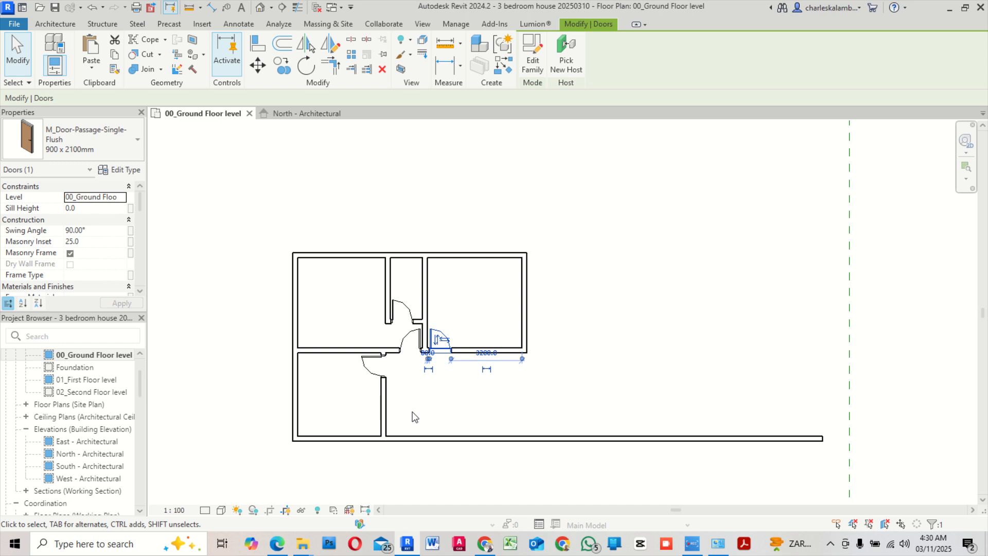
click(491, 401)
Offset a copy of the right-hand room's bottom wall 1200 mm downward to form the corridor's lower side
scroll(410, 399, up, 2)
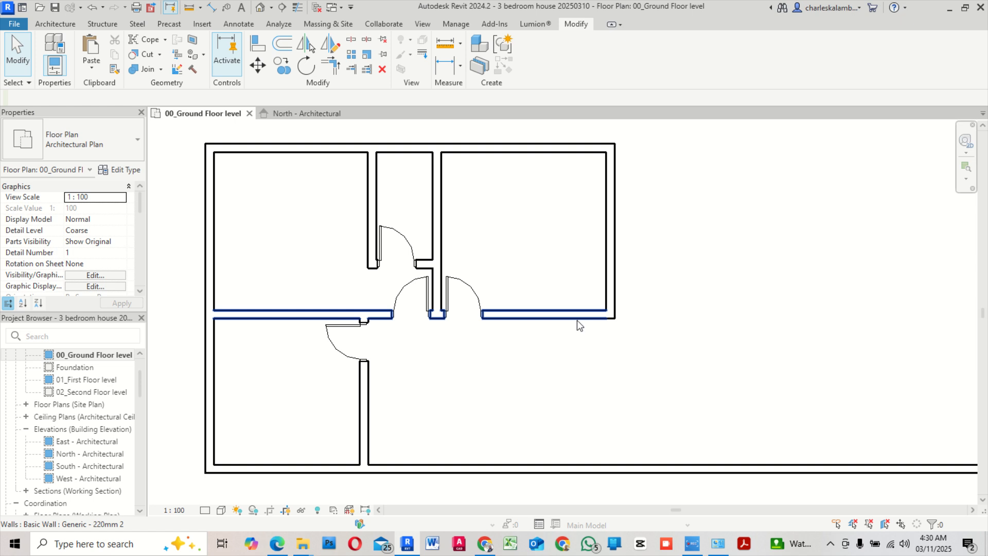
click(282, 42)
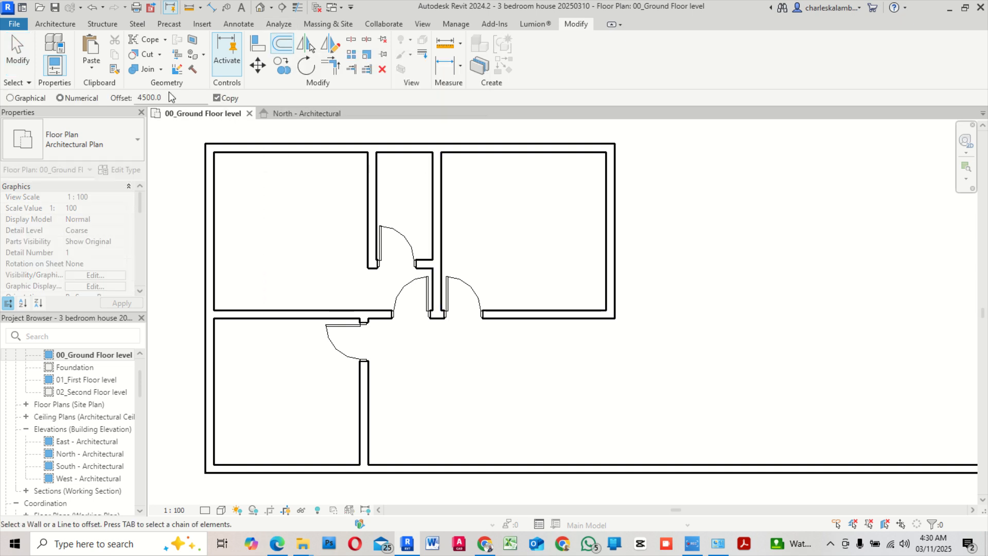
click(168, 97)
text(1200)
scroll(555, 378, up, 2)
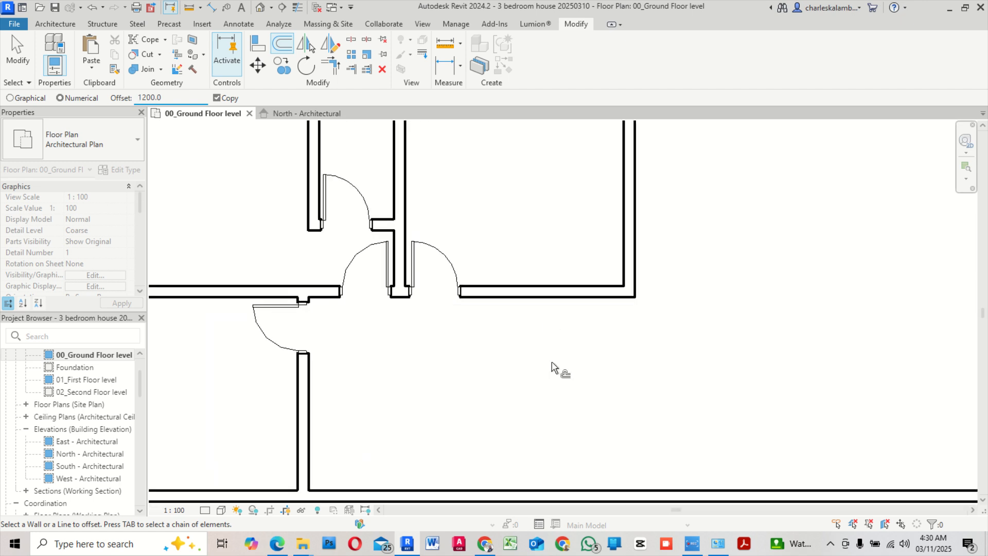
click(555, 296)
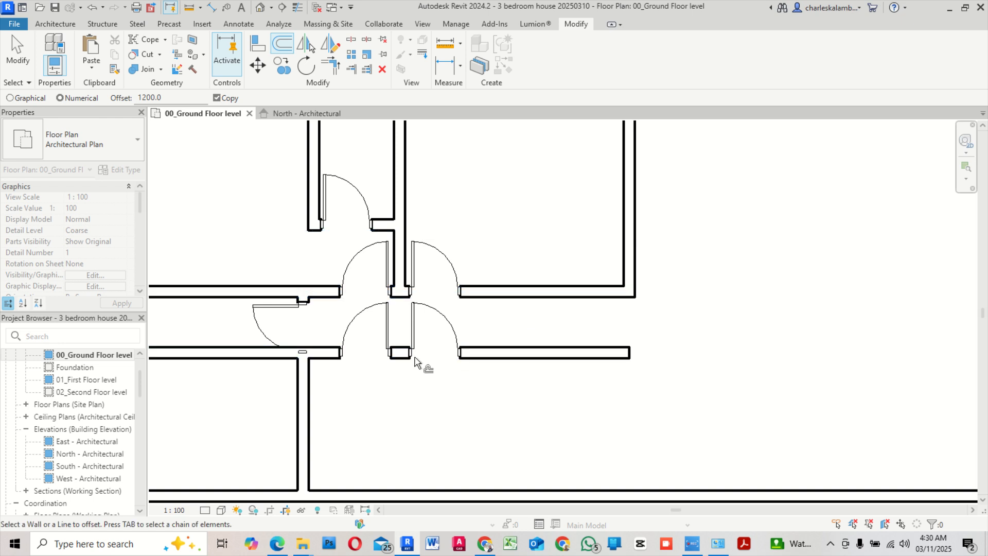
click(330, 358)
key(Escape)
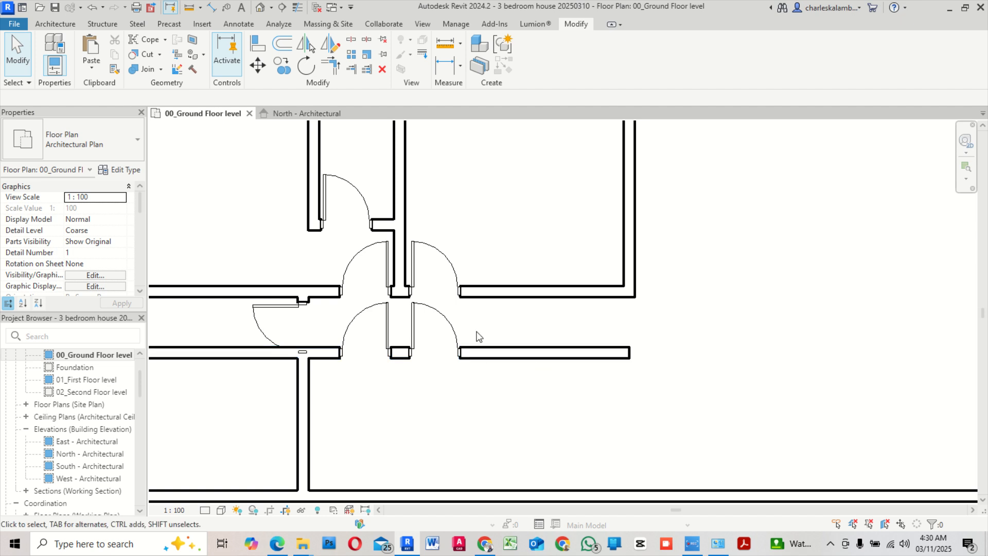
Delete the corridor's lower wall together with the doors copied into it
click(568, 358)
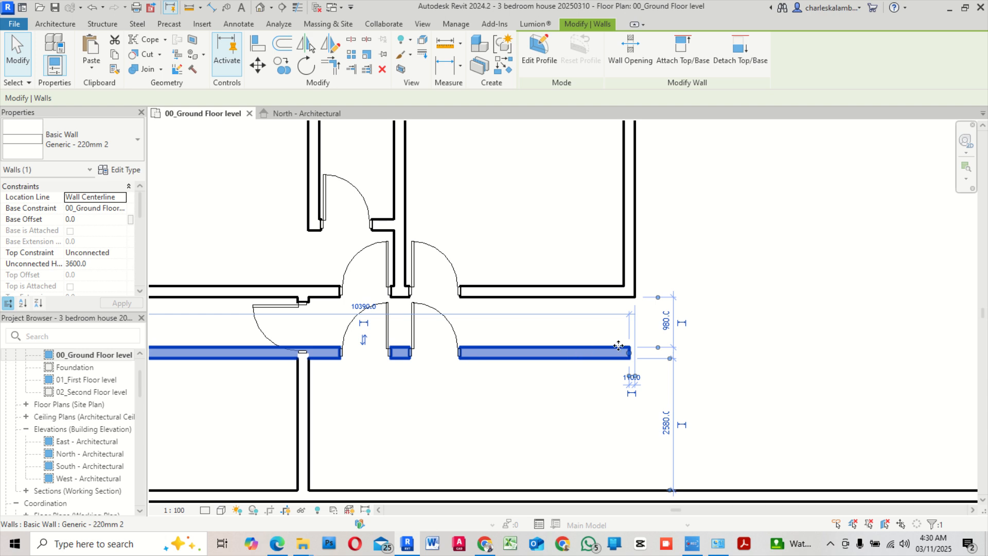
scroll(495, 328, down, 2)
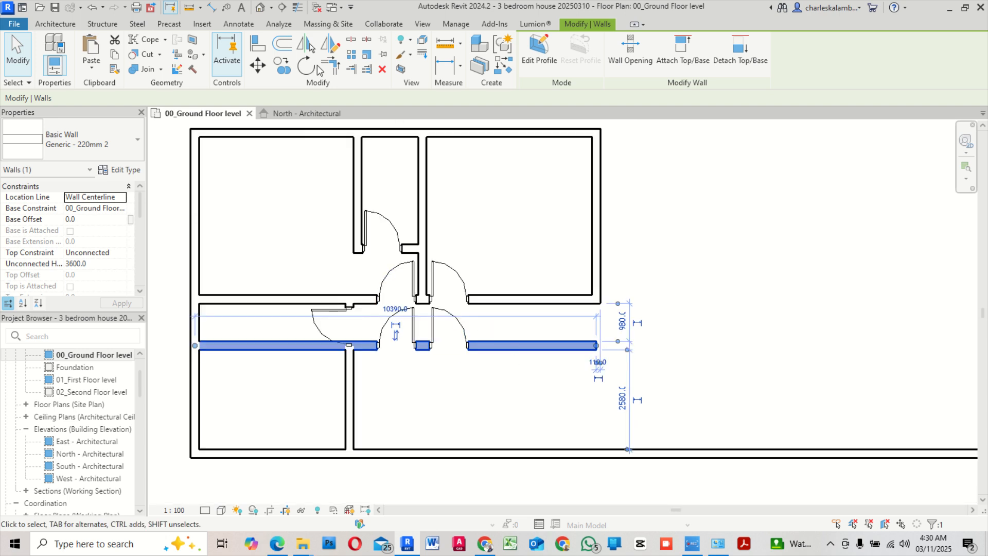
click(382, 69)
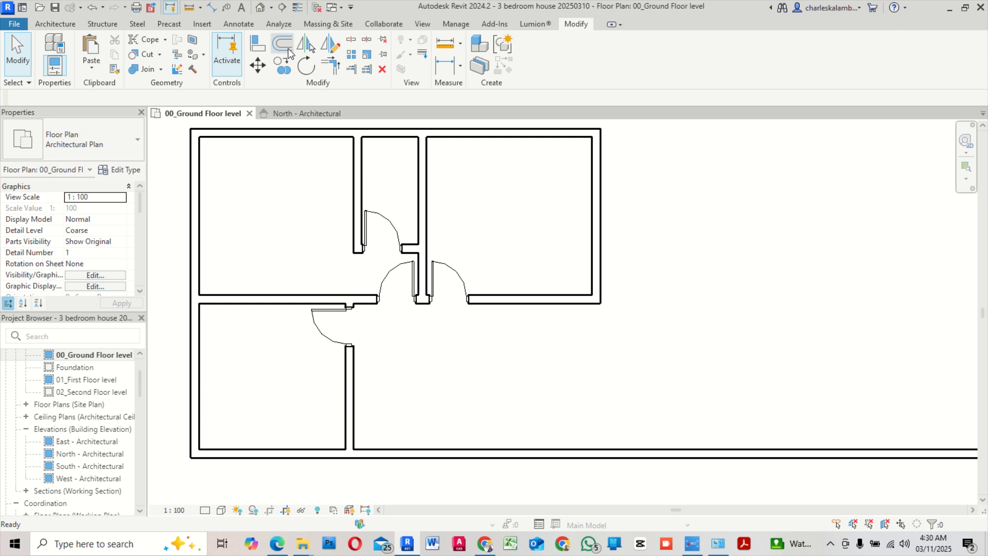
Offset a copy of the right-hand room's bottom wall 1300 mm downward as the corridor's new lower wall
click(284, 45)
double_click(157, 97)
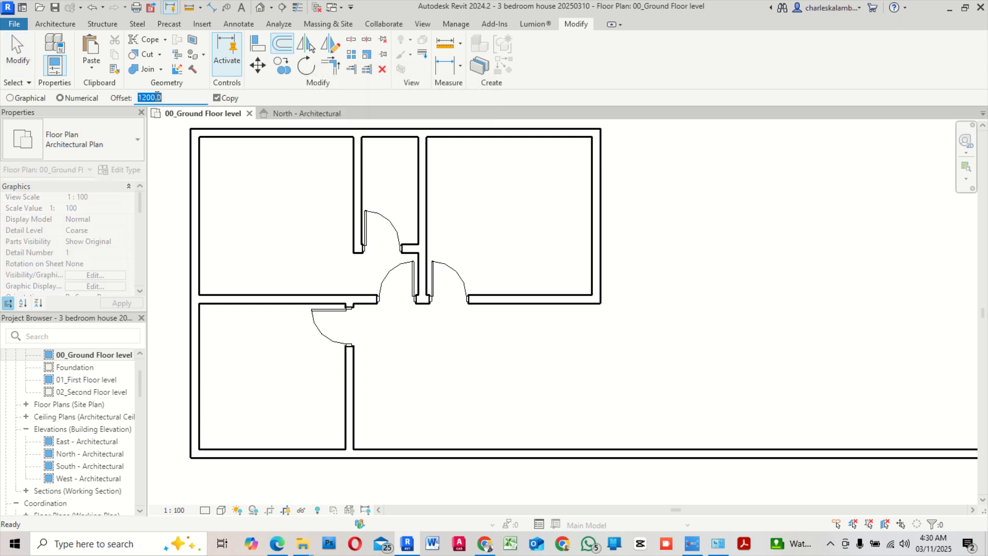
text(13)
scroll(525, 346, up, 3)
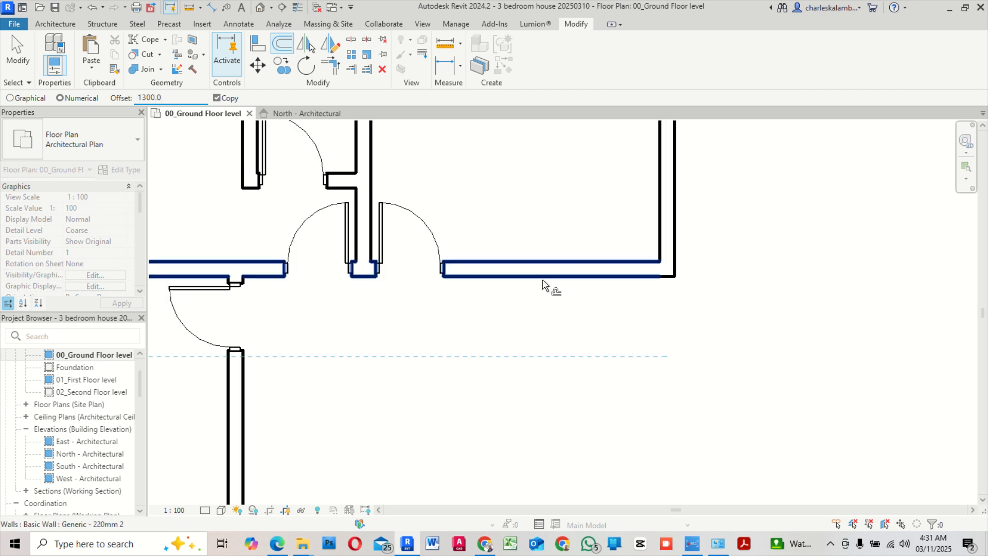
click(545, 285)
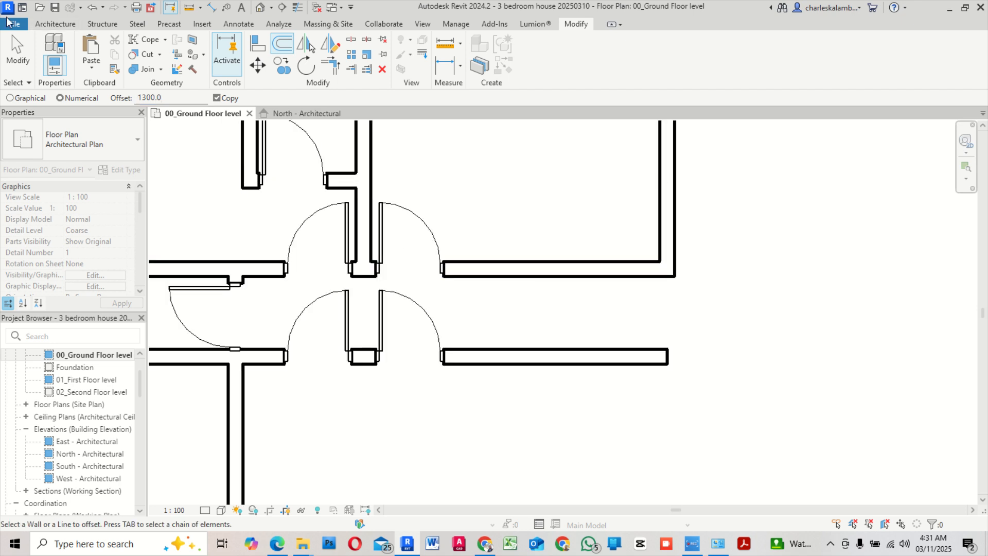
click(23, 58)
Delete both doors that were copied into the corridor's lower wall
click(348, 323)
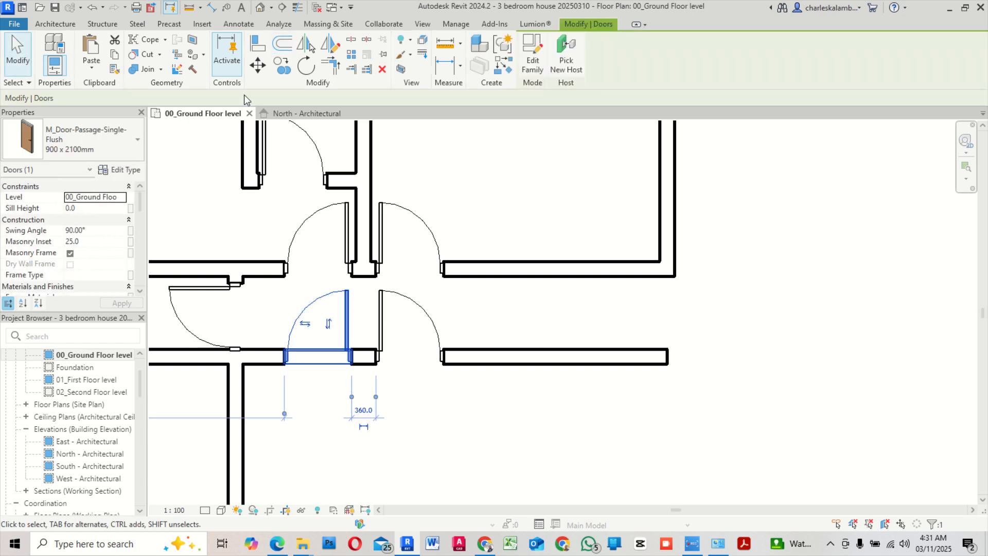
click(383, 68)
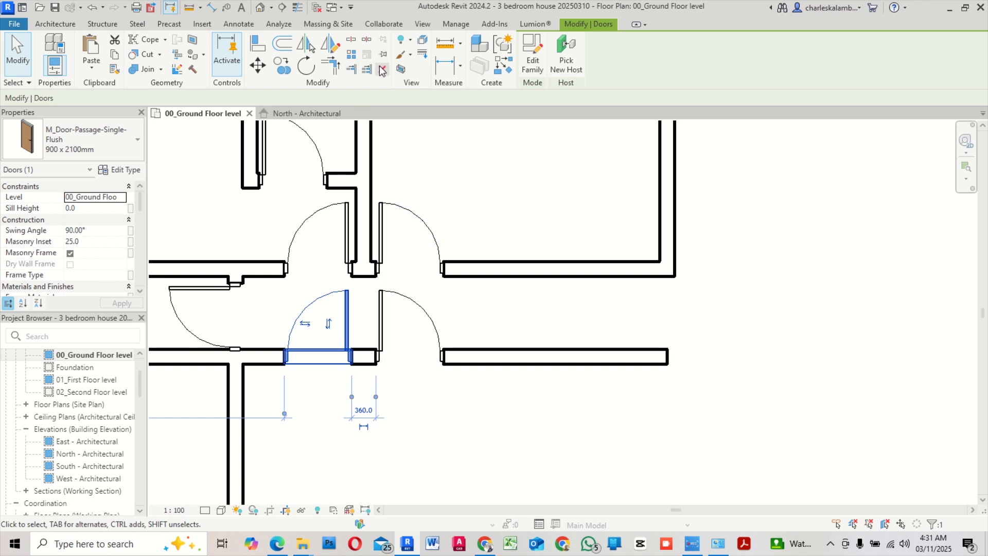
click(397, 303)
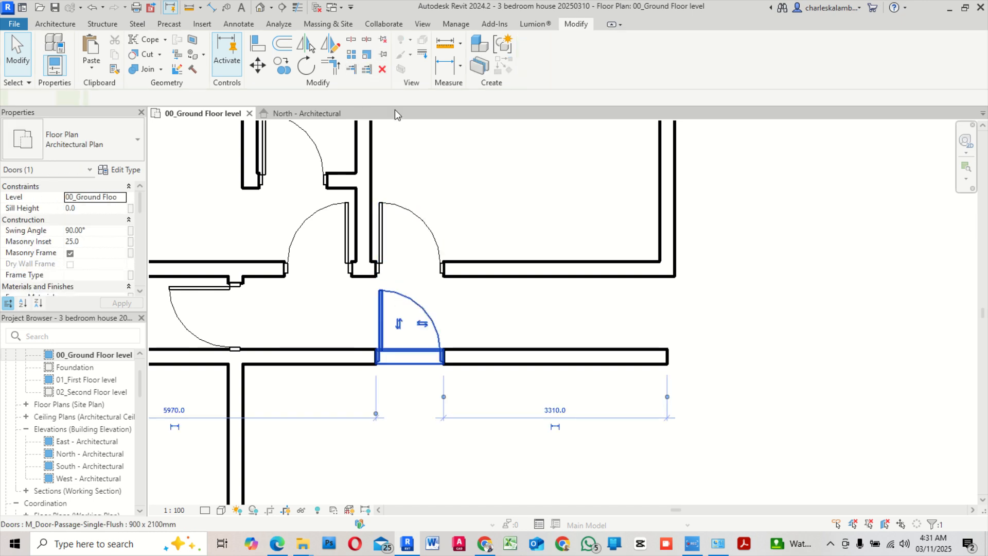
click(382, 68)
Shorten the corridor's lower wall so its left end stops at the lower-left room's right wall
scroll(323, 327, down, 3)
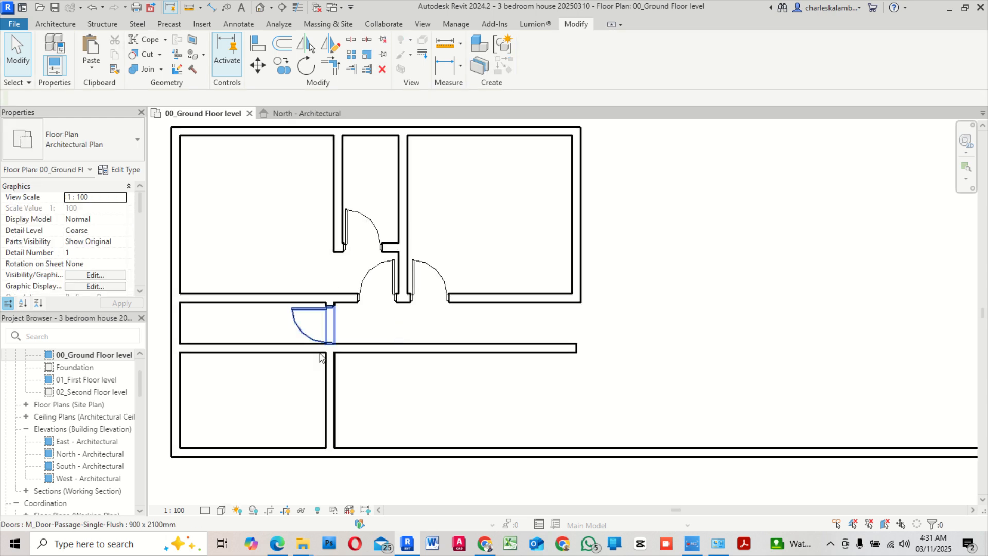
click(308, 323)
click(248, 355)
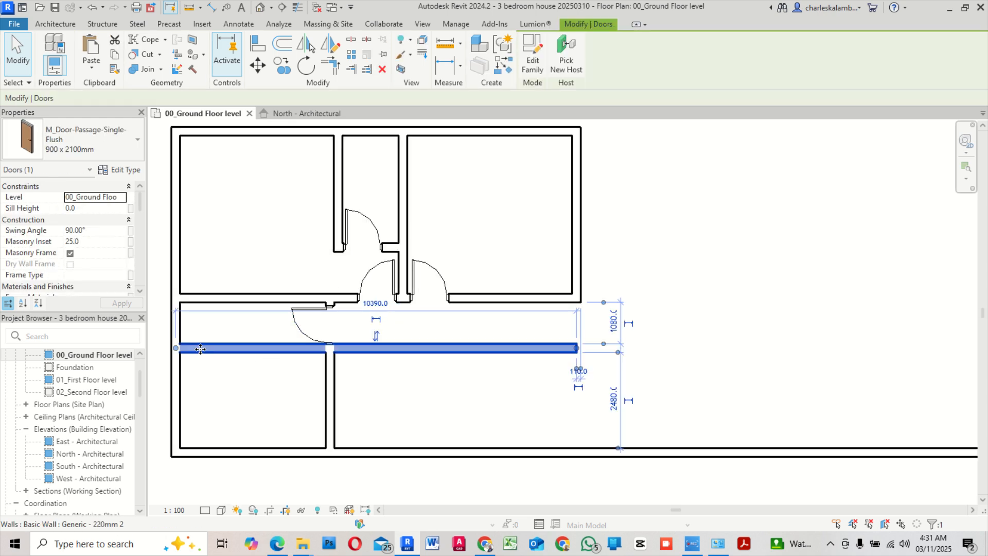
drag(176, 348, 330, 348)
Nudge the lower-left room's door upward until its opening is 40 mm from the wall above
scroll(336, 374, up, 4)
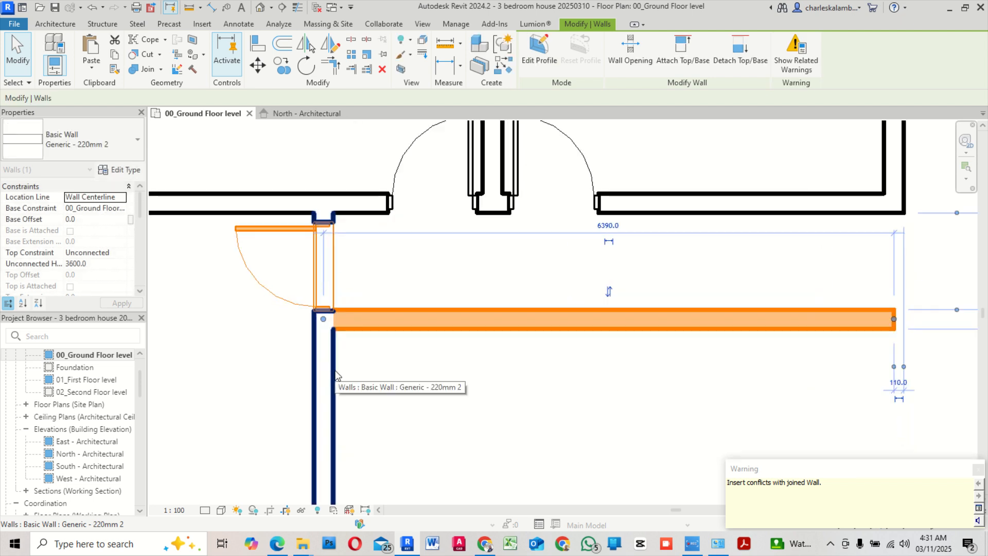
click(253, 280)
scroll(266, 282, up, 2)
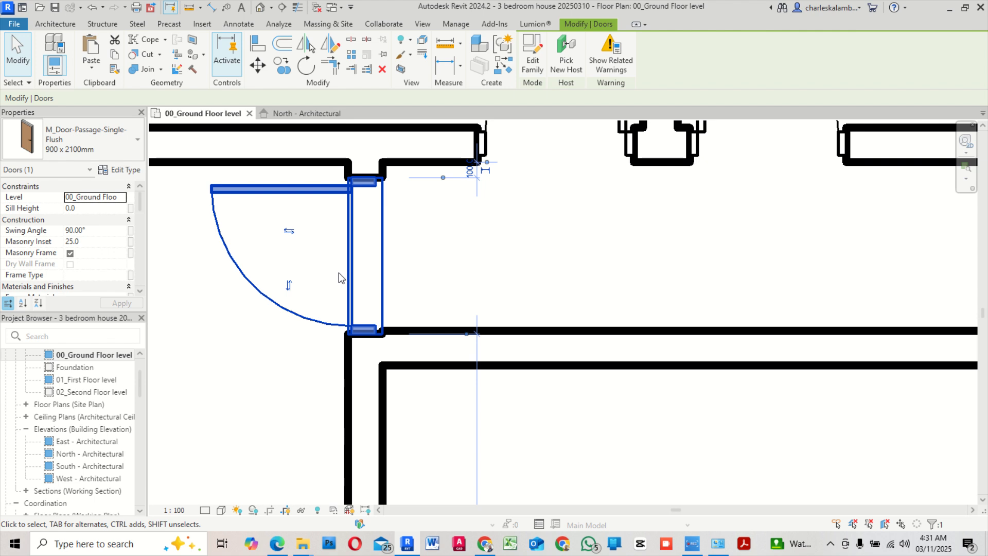
key(Up)
key(Up)
key(Up)
key(Up)
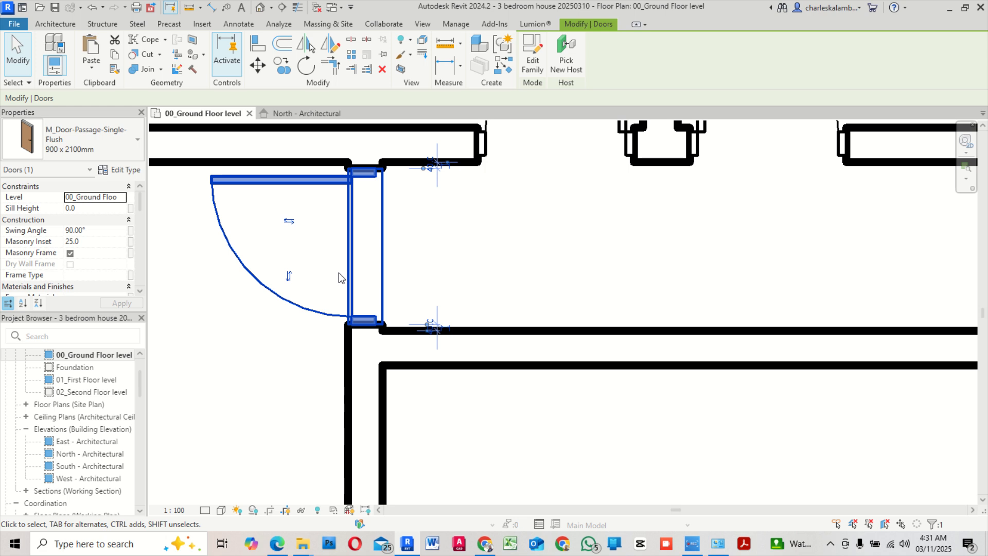
Measure the corridor's clear width, its width across the outer wall faces and the distance between the wall centrelines
scroll(700, 267, down, 2)
middle_drag(773, 266, 483, 247)
middle_drag(604, 265, 459, 269)
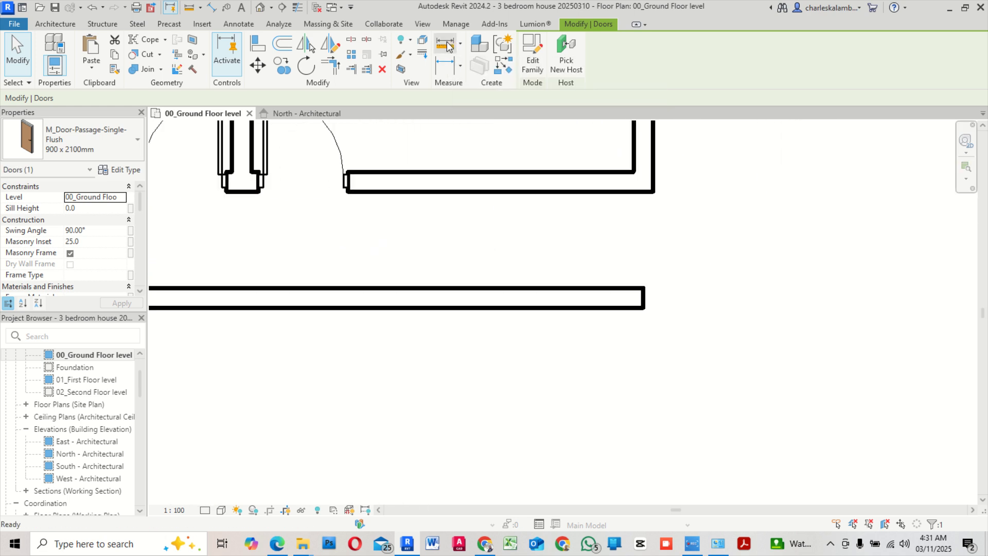
click(490, 191)
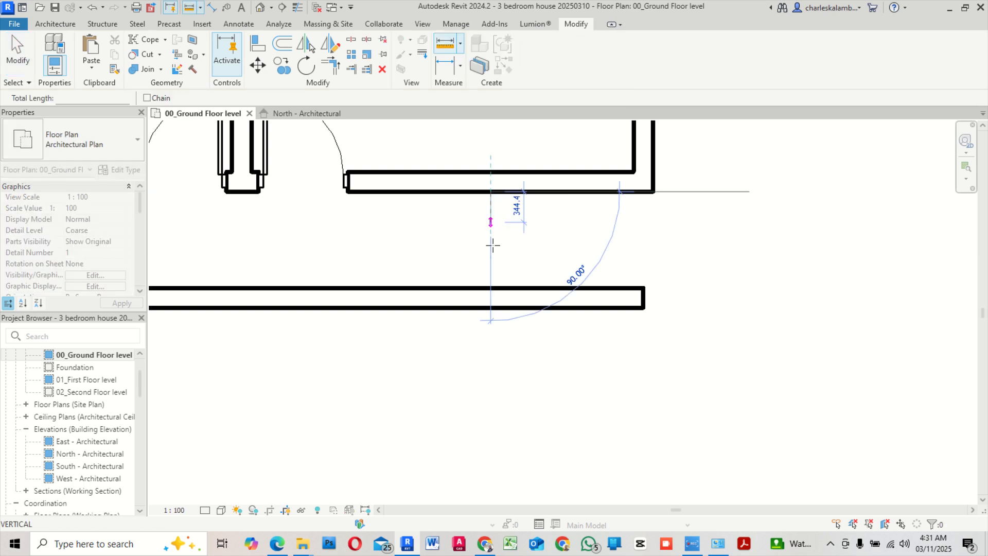
click(491, 288)
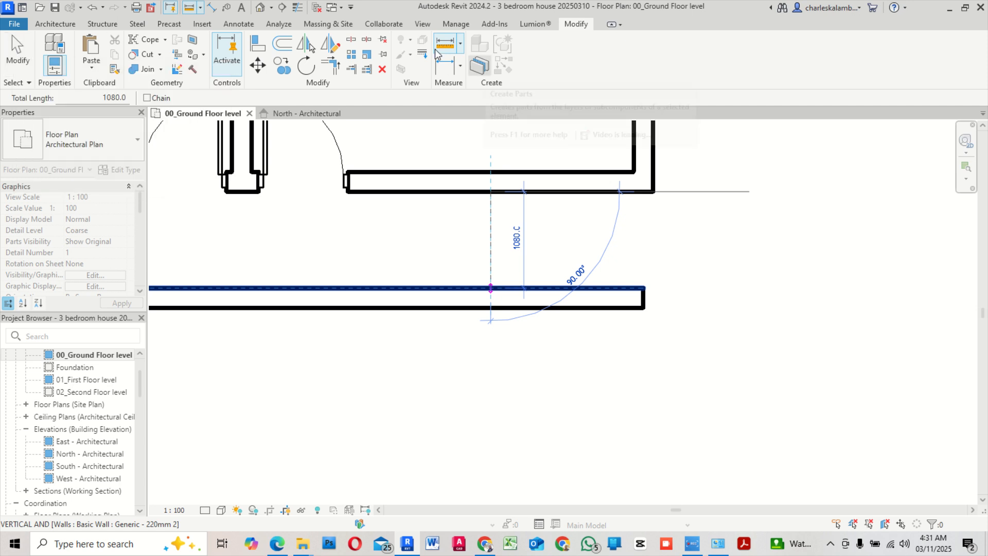
click(495, 171)
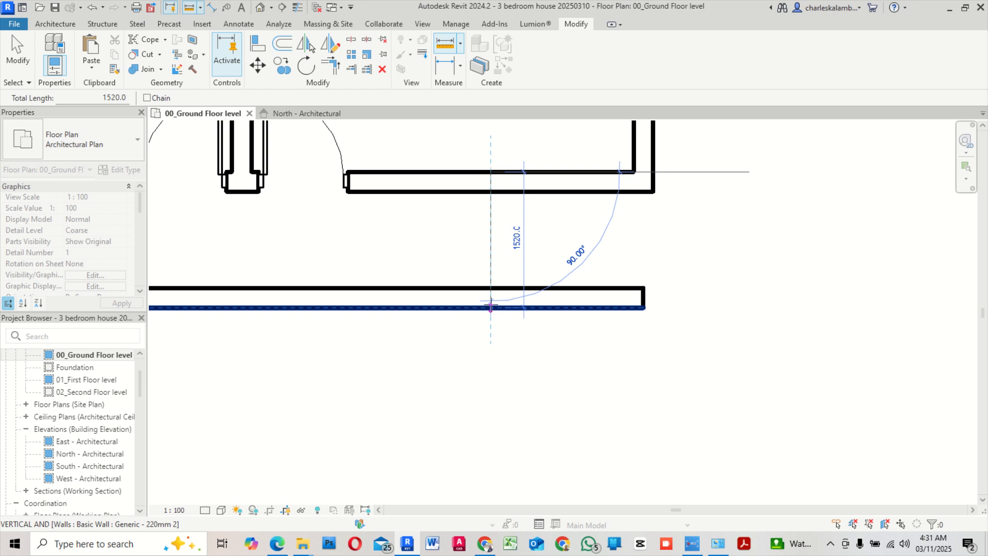
click(491, 298)
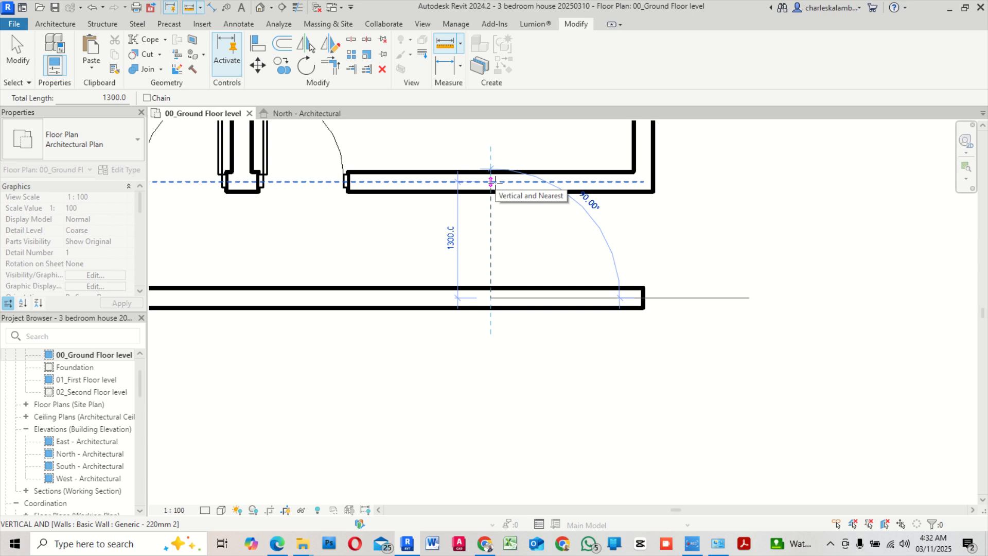
click(17, 54)
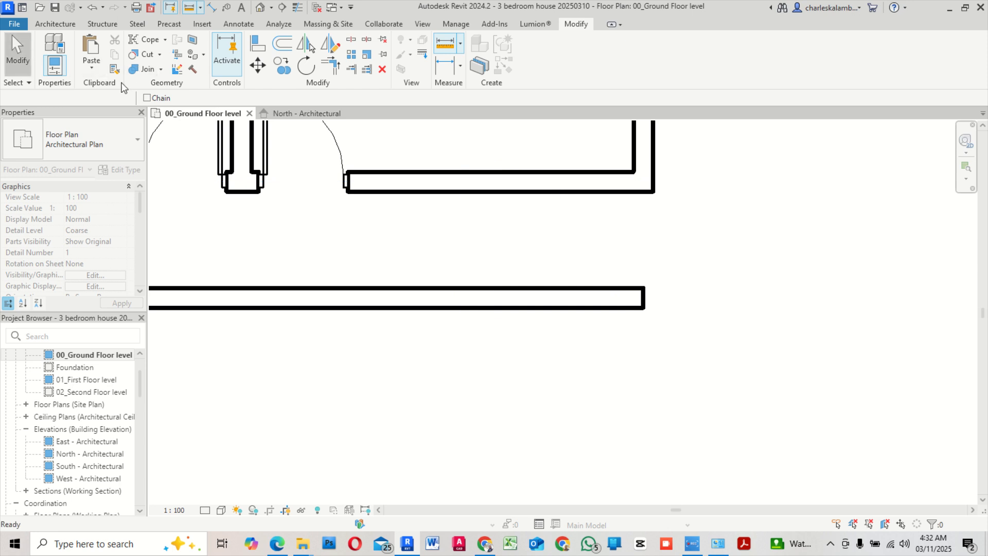
Set the clear distance between the corridor's upper and lower walls to 1200 mm
click(547, 288)
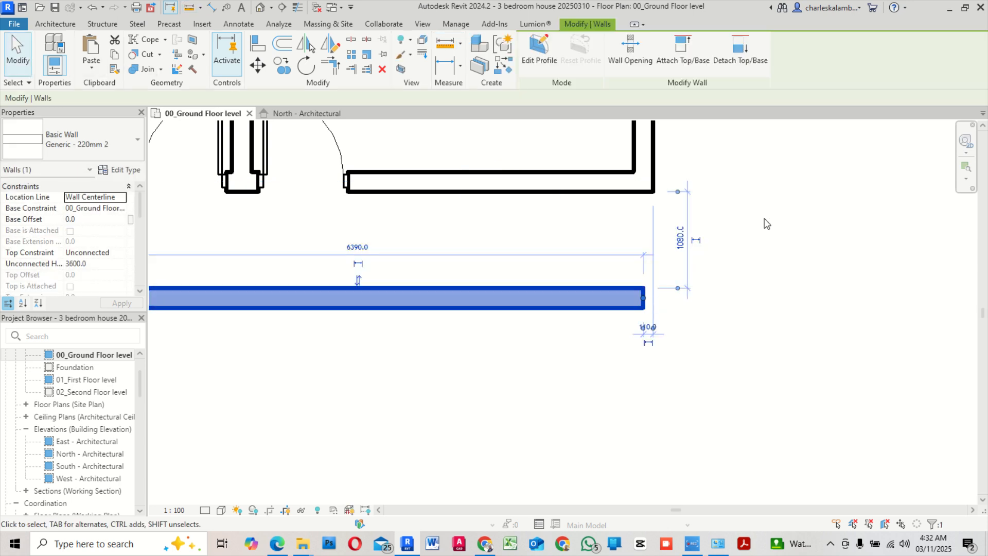
scroll(766, 223, up, 3)
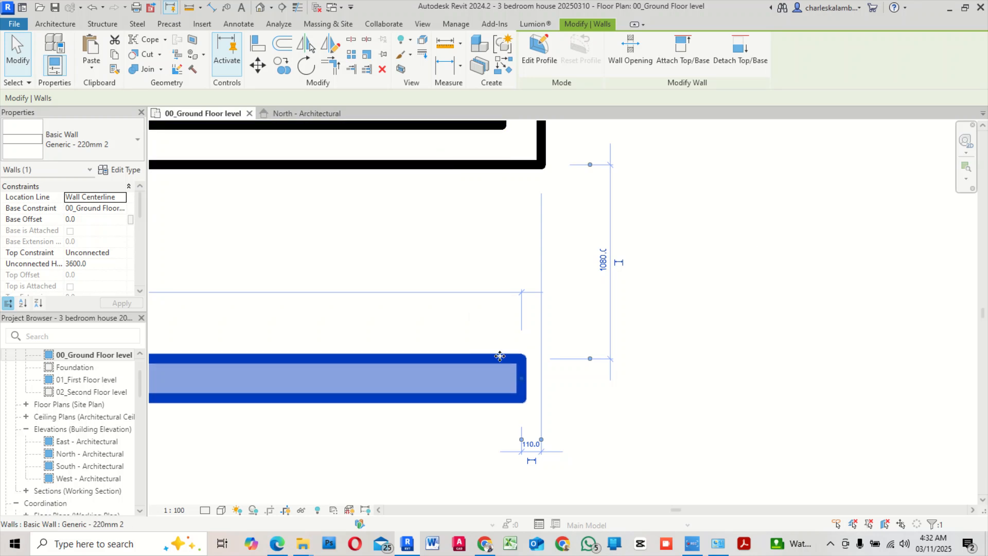
click(603, 265)
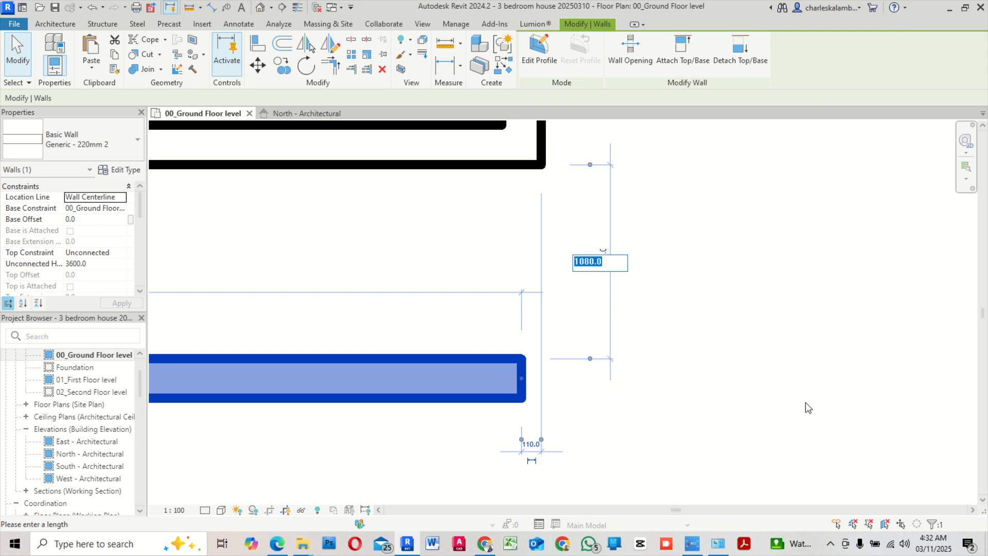
text(1200)
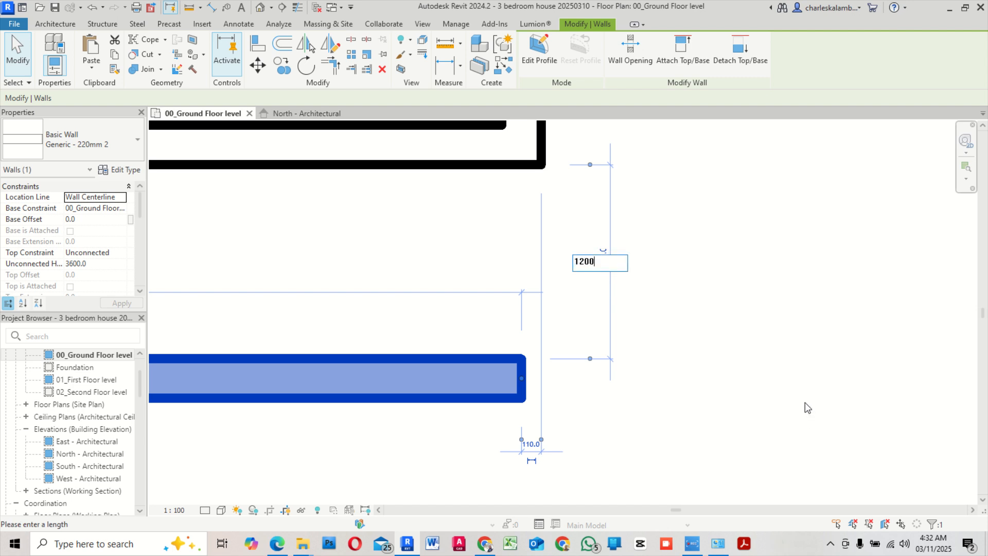
key(Return)
Draw a vertical 220 mm partition from the corridor's lower wall to the bottom exterior wall, forming a room about 1780 mm wide
scroll(771, 334, down, 1)
scroll(740, 274, down, 3)
scroll(417, 224, up, 2)
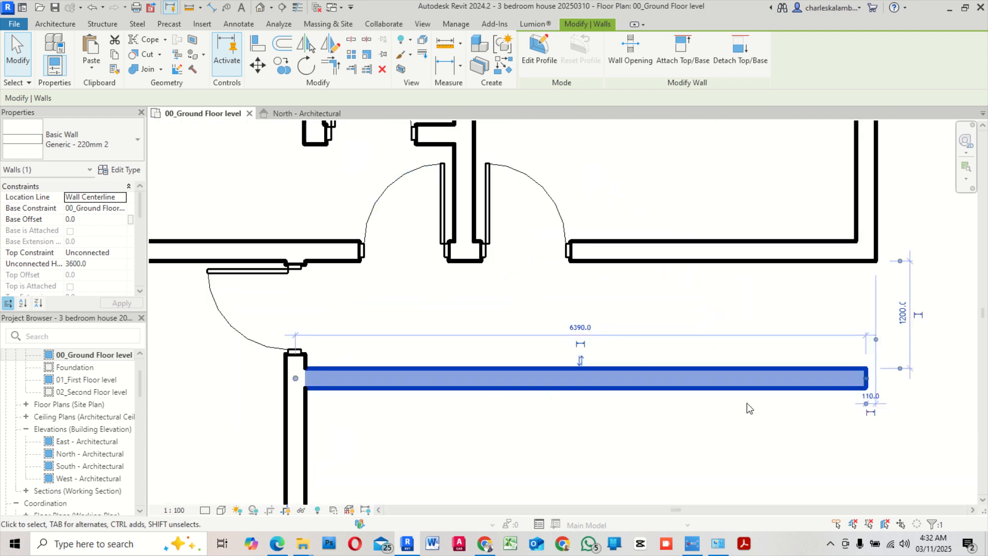
scroll(434, 277, down, 3)
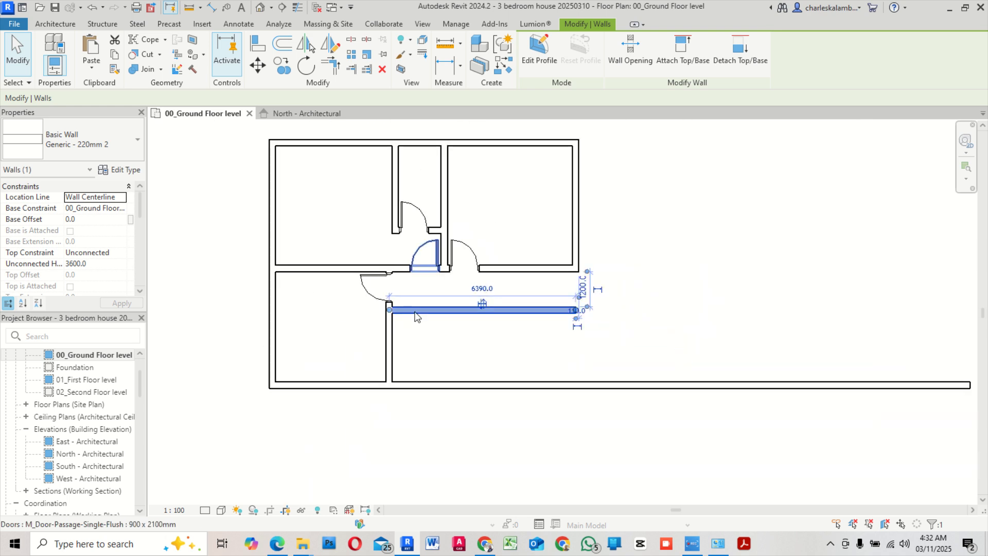
scroll(396, 349, up, 2)
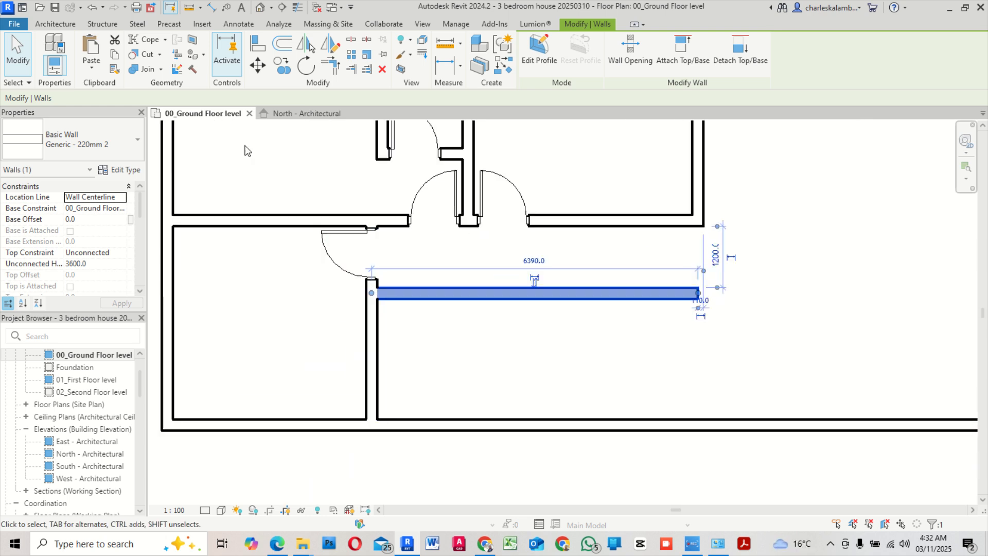
click(16, 46)
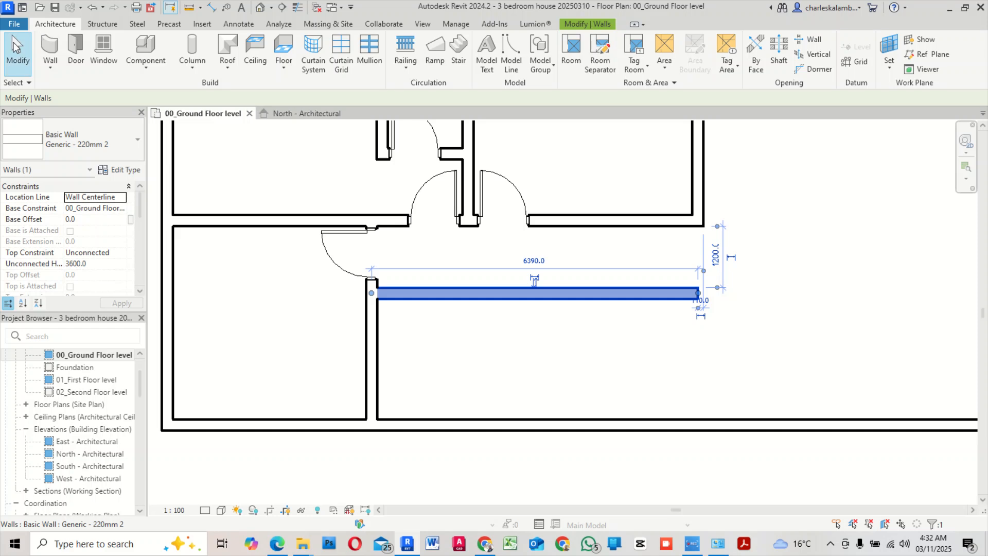
click(44, 45)
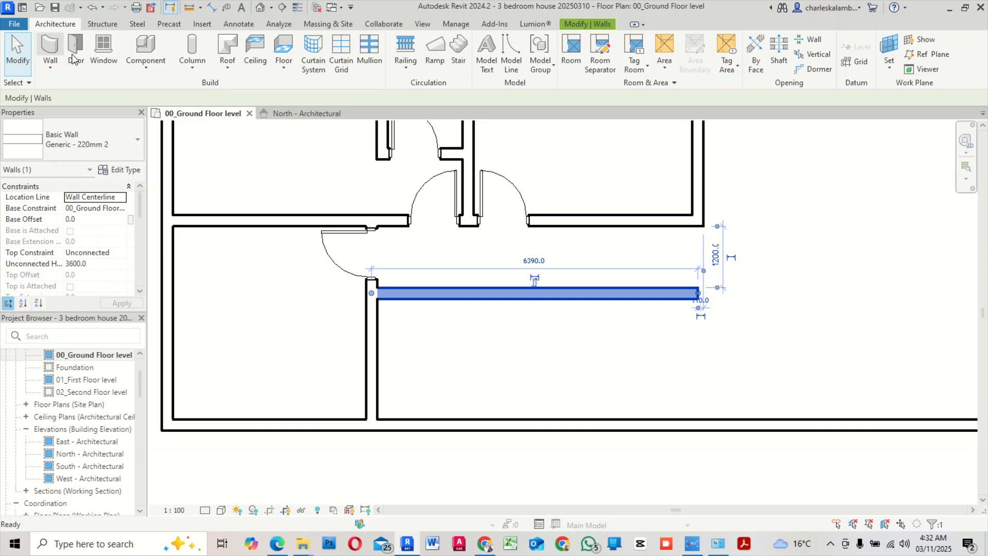
click(473, 311)
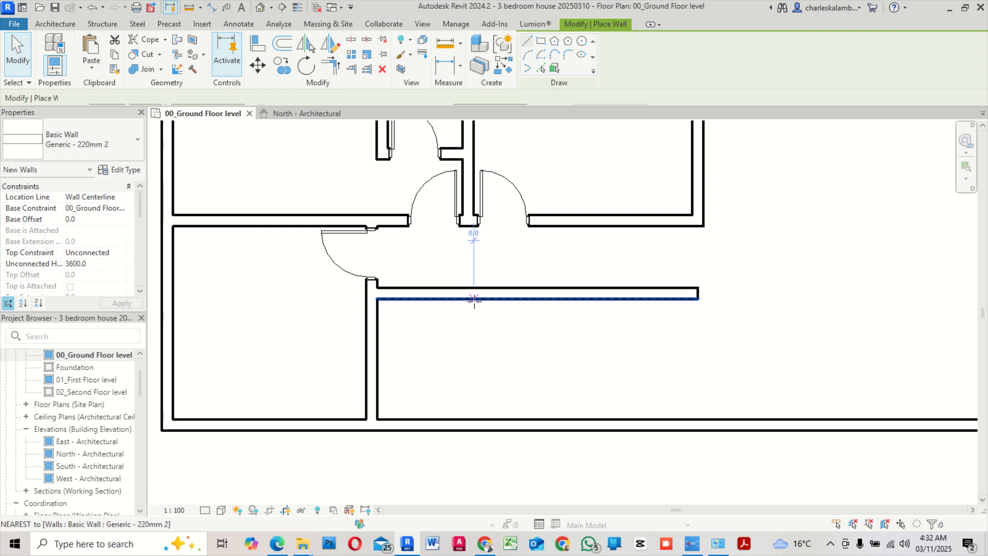
click(474, 298)
click(474, 419)
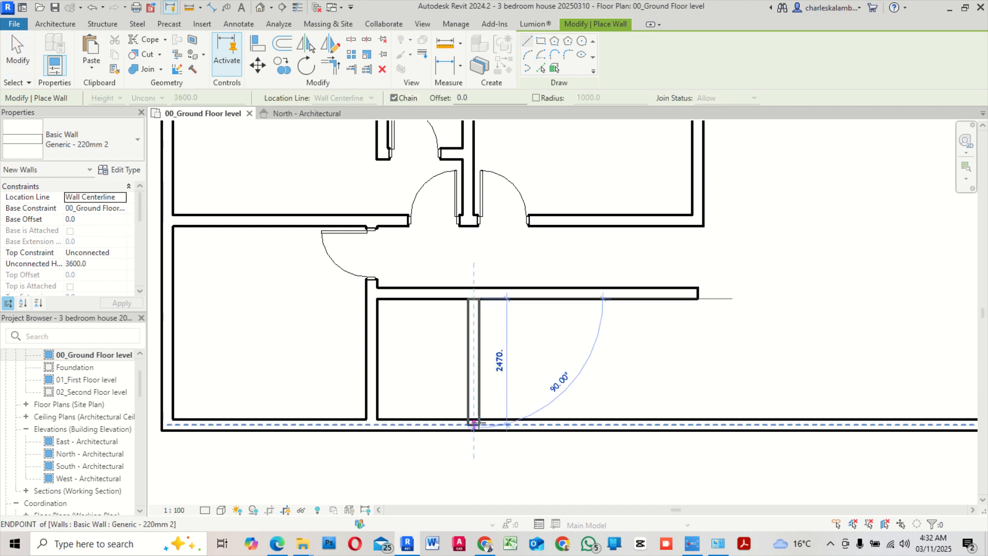
key(Escape)
click(26, 46)
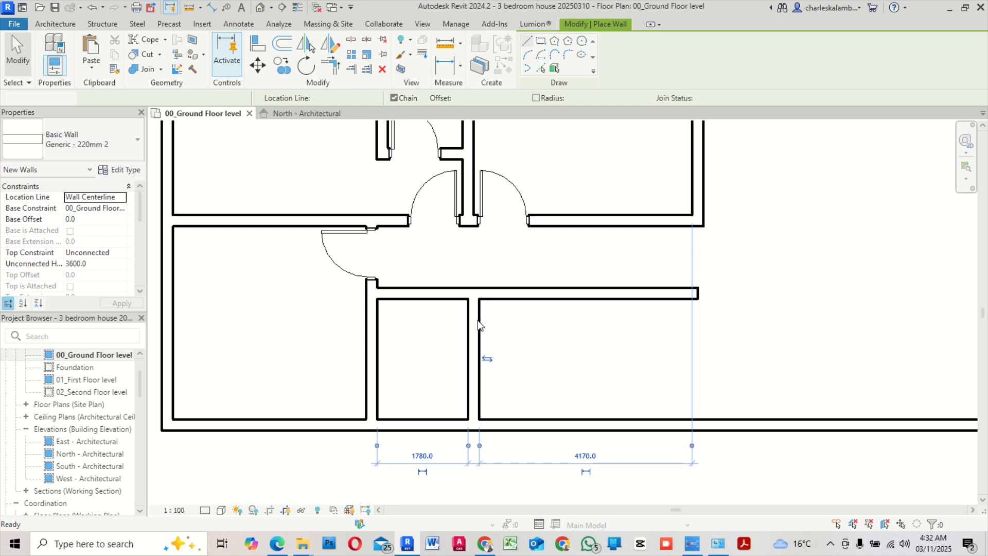
Place a matching 900 x 2100 mm door in the small room's corridor wall, 100 mm from its left wall and opening inward
click(351, 276)
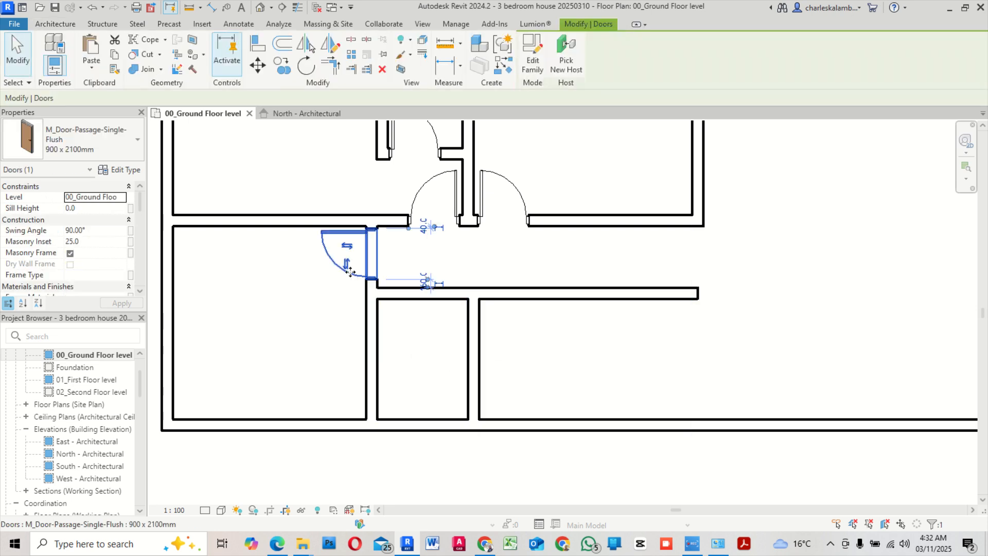
key(c)
key(s)
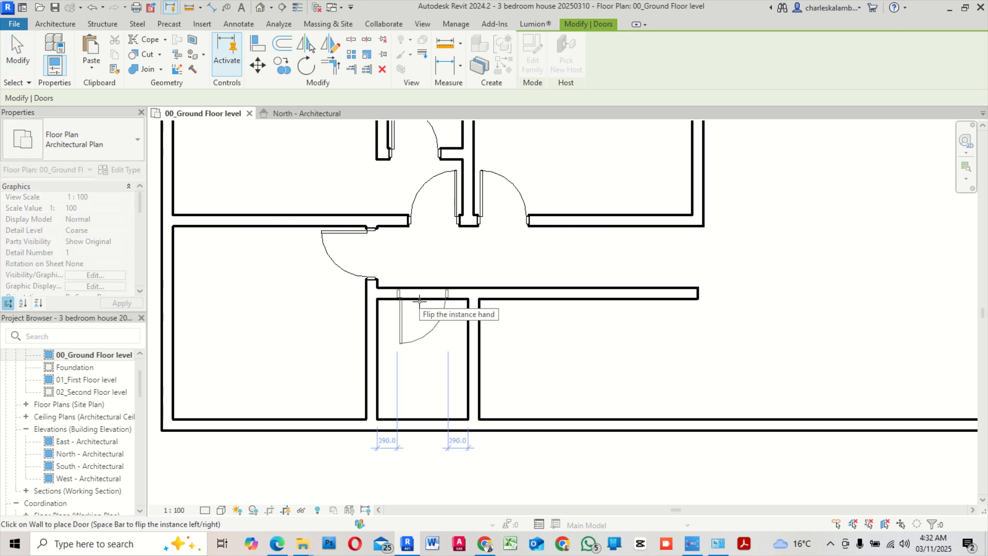
scroll(420, 300, up, 3)
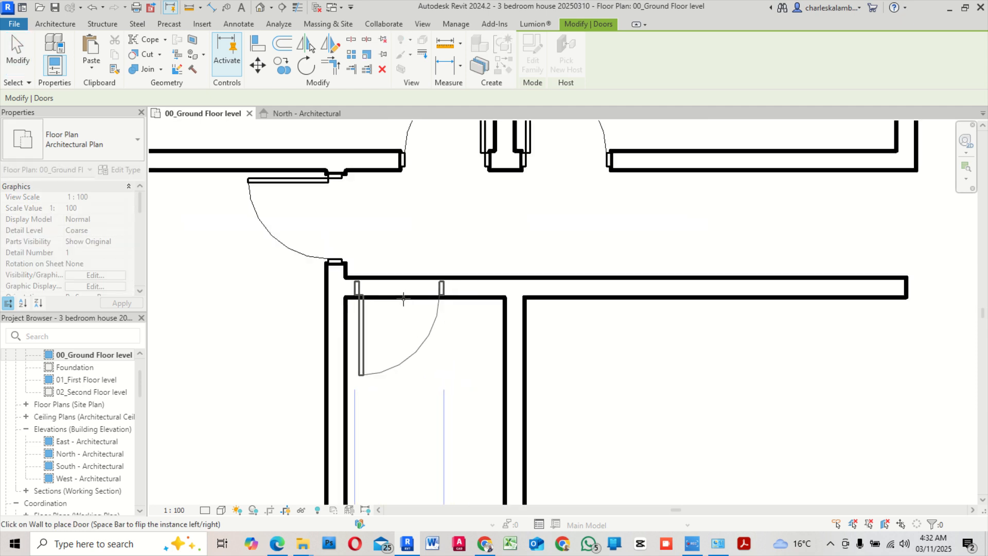
click(403, 298)
key(Escape)
click(404, 298)
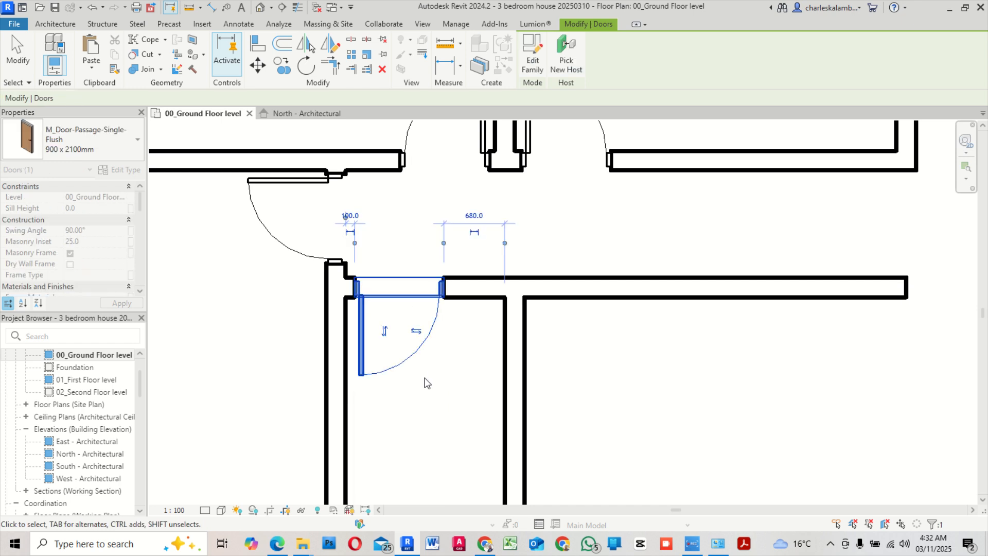
Draw a second vertical 220 mm partition from the corridor's lower wall to the bottom exterior wall, forming a room about 2360 mm wide
scroll(426, 381, down, 3)
middle_drag(411, 360, 413, 309)
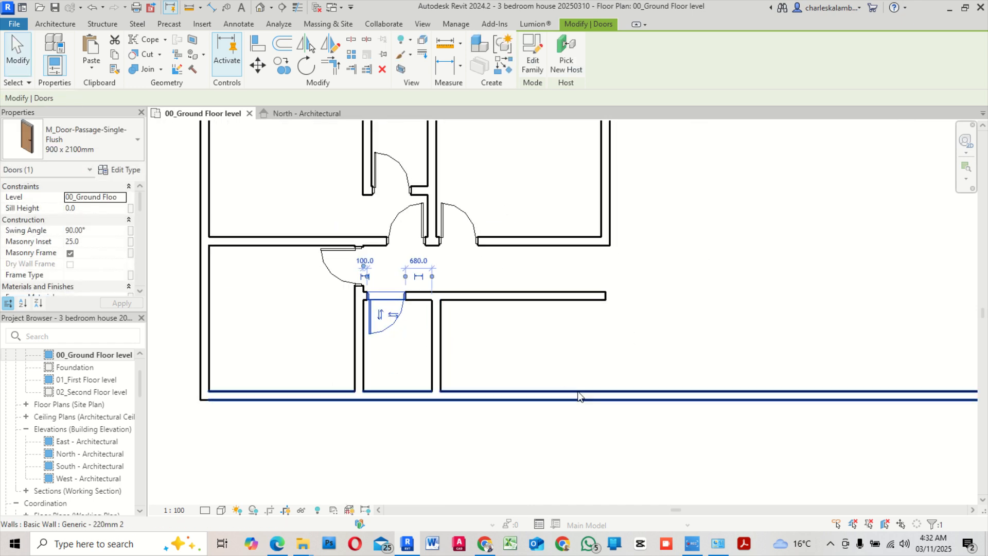
click(419, 346)
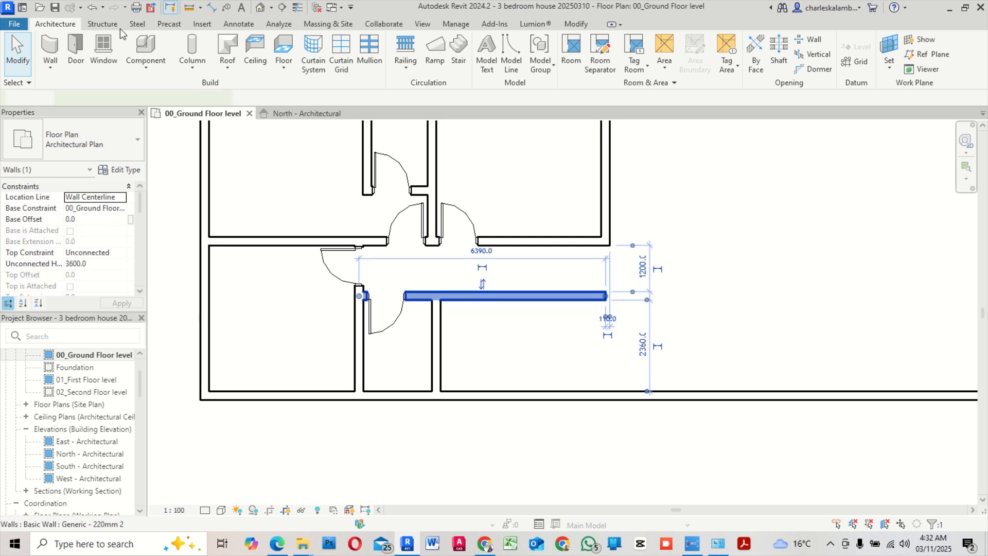
click(57, 24)
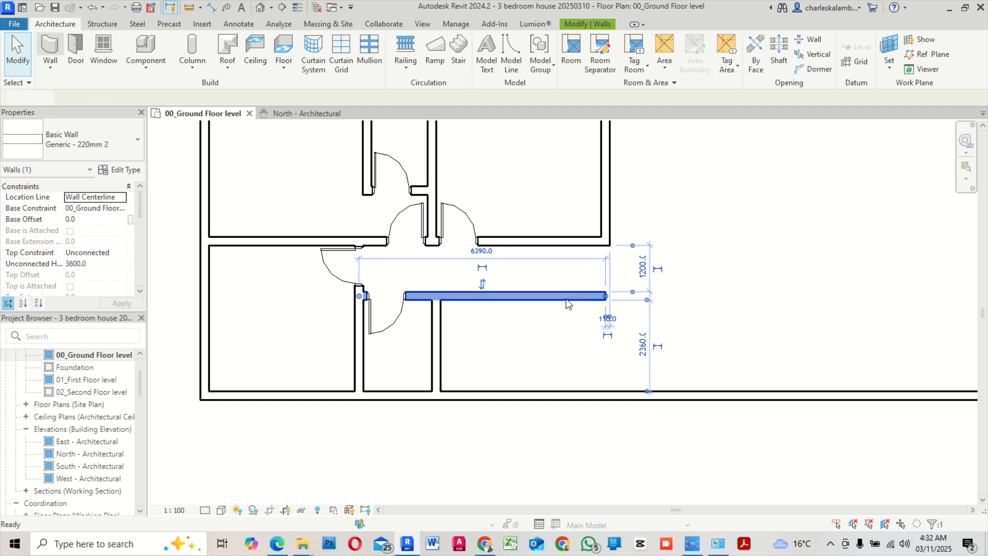
key(w)
key(a)
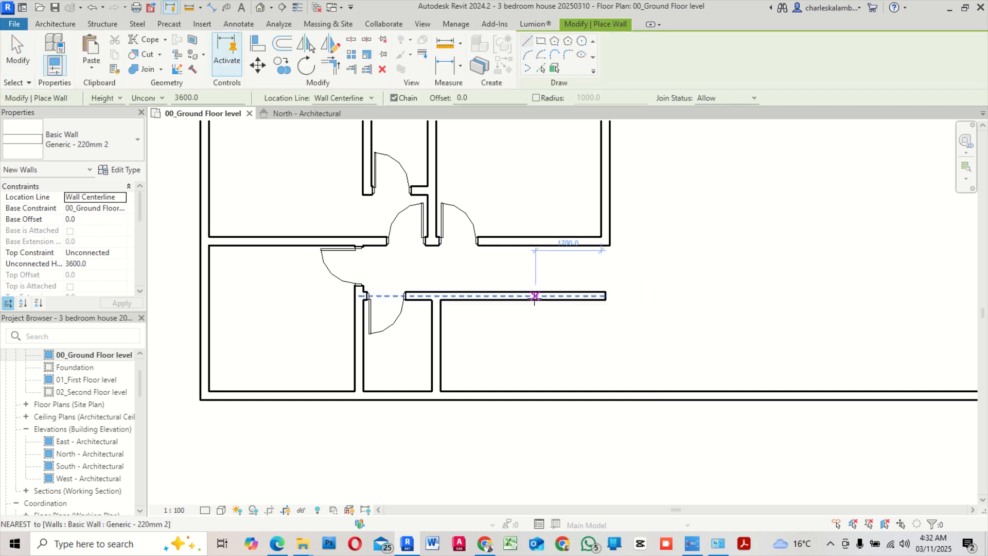
click(534, 296)
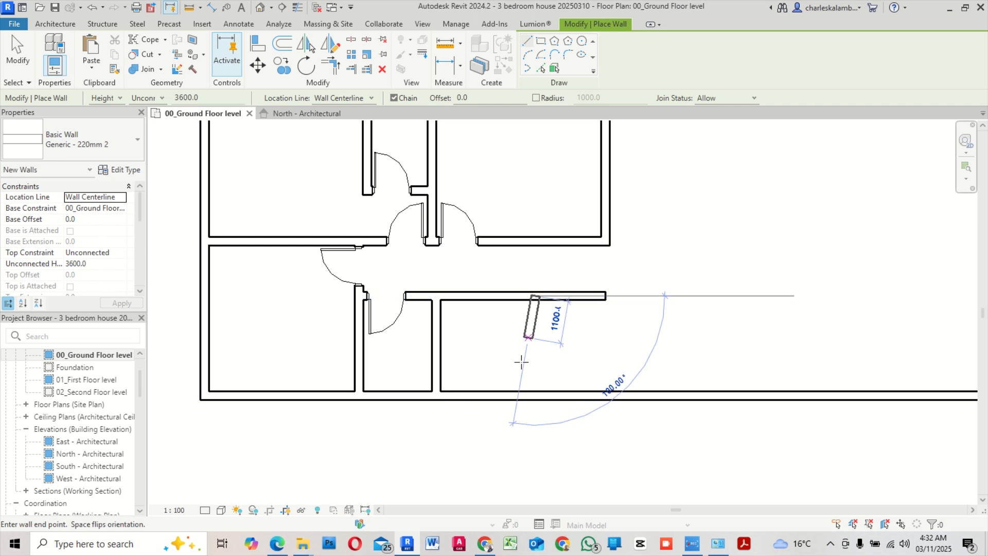
click(535, 395)
key(Escape)
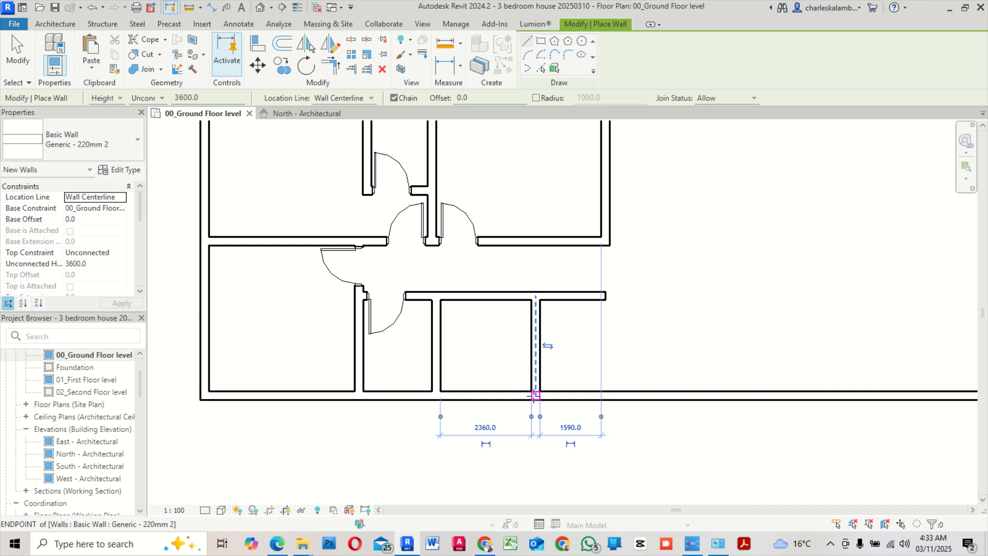
Trim the corridor's lower wall to a corner with the new vertical partition, removing the overhang beyond it
click(332, 66)
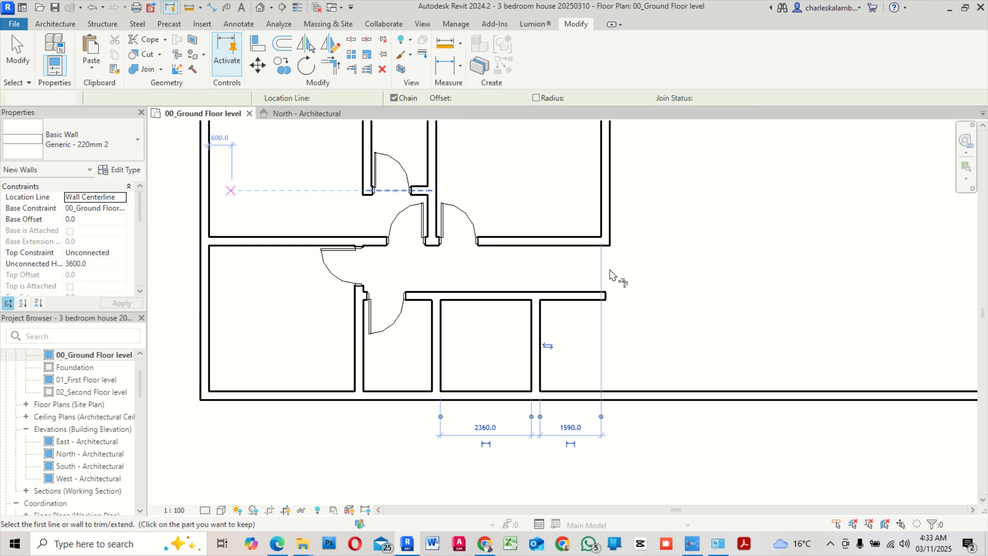
click(522, 296)
click(536, 329)
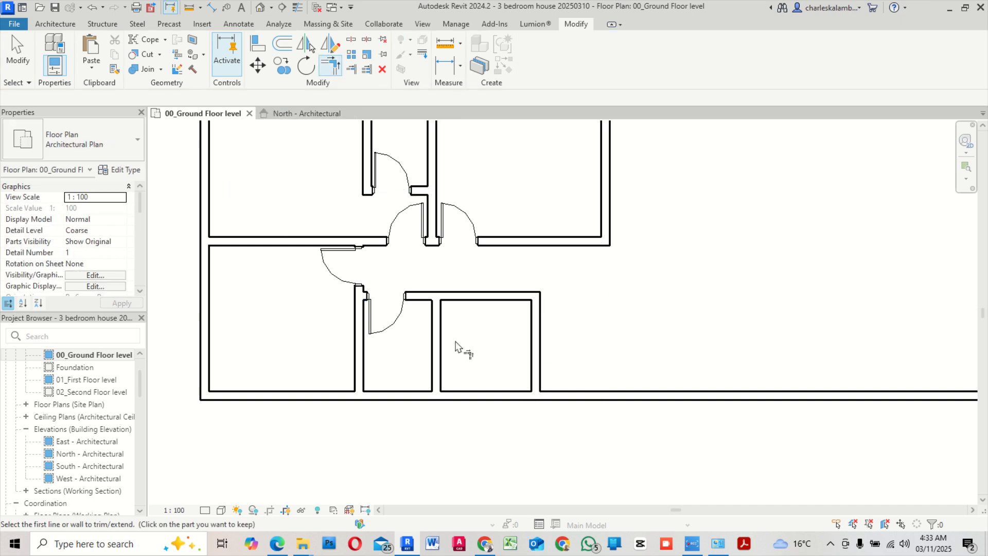
scroll(409, 331, down, 3)
click(19, 52)
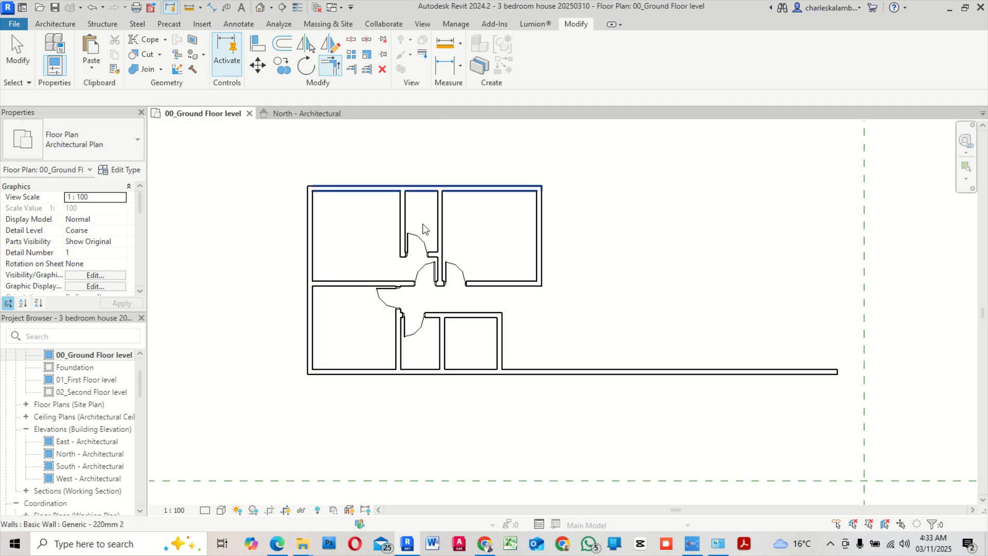
Stretch the upper-right bedroom's right wall upward beyond the top exterior wall to a length of about 6400 mm
scroll(512, 221, down, 1)
middle_drag(560, 249, 473, 265)
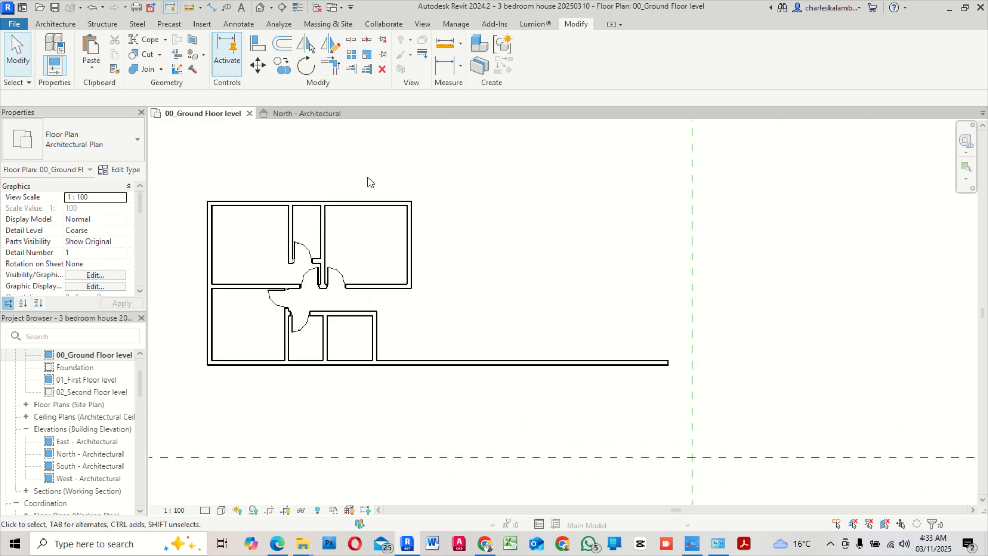
click(410, 222)
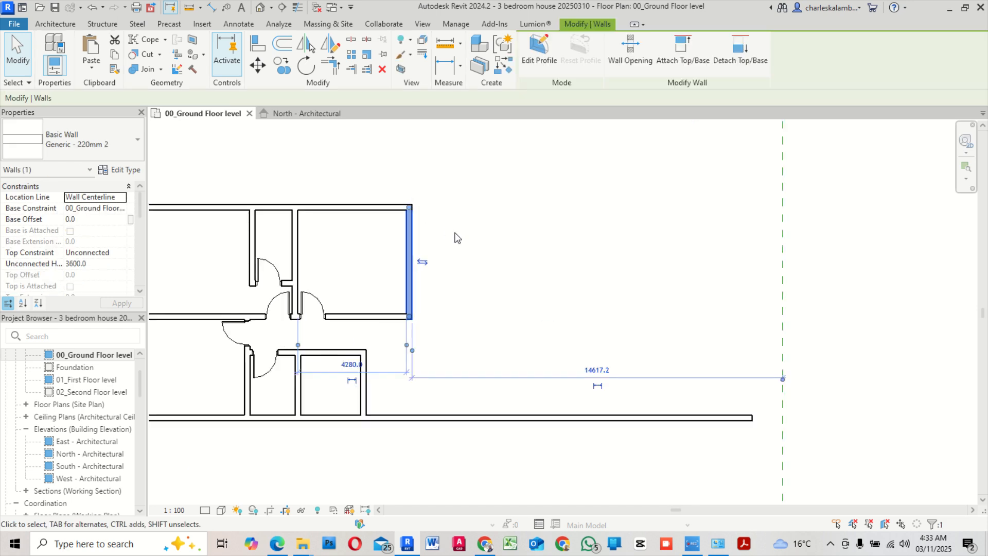
scroll(455, 235, up, 2)
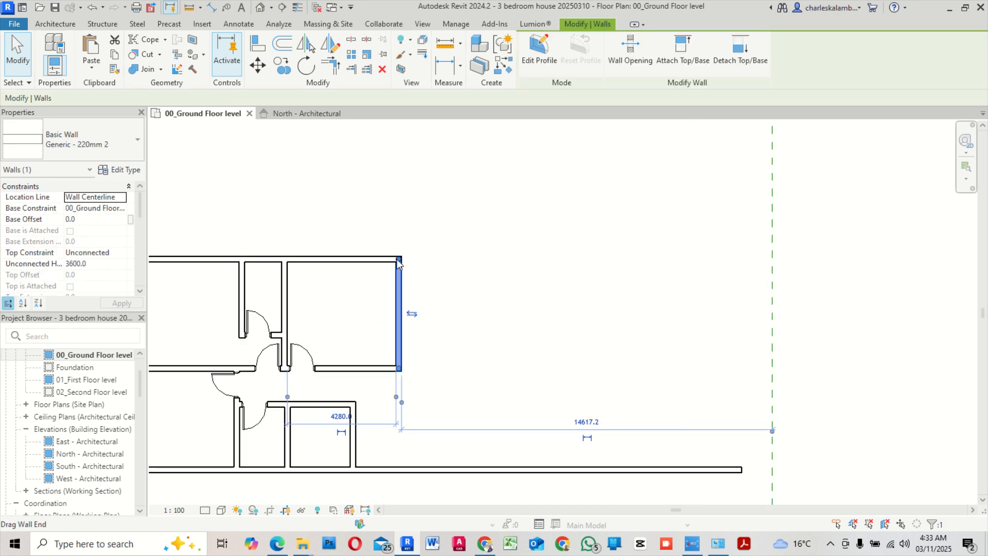
drag(399, 260, 399, 205)
middle_drag(501, 456, 517, 439)
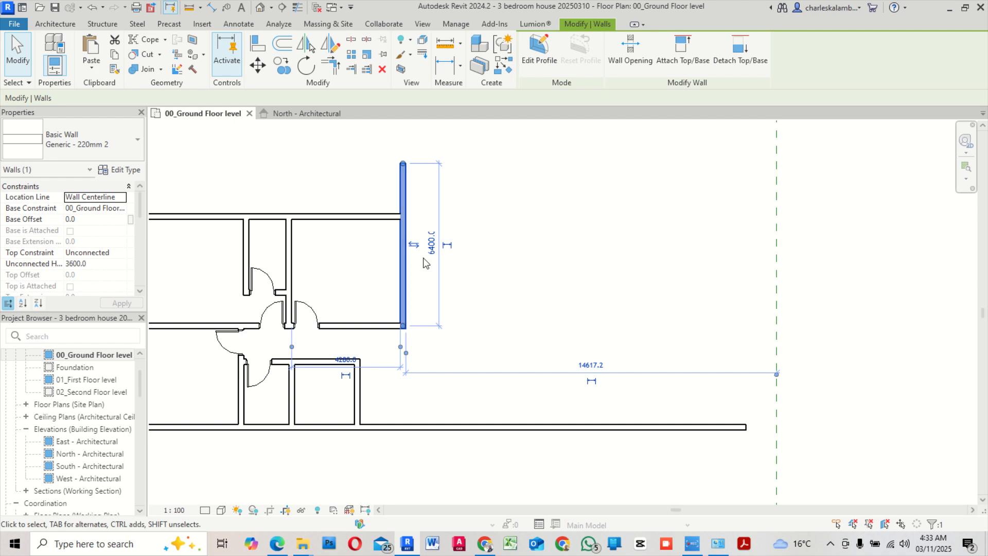
Draw 220 mm walls from the stretched wall's upper end, about 6000 mm to the right and 10400 mm down to the bottom exterior wall
click(54, 24)
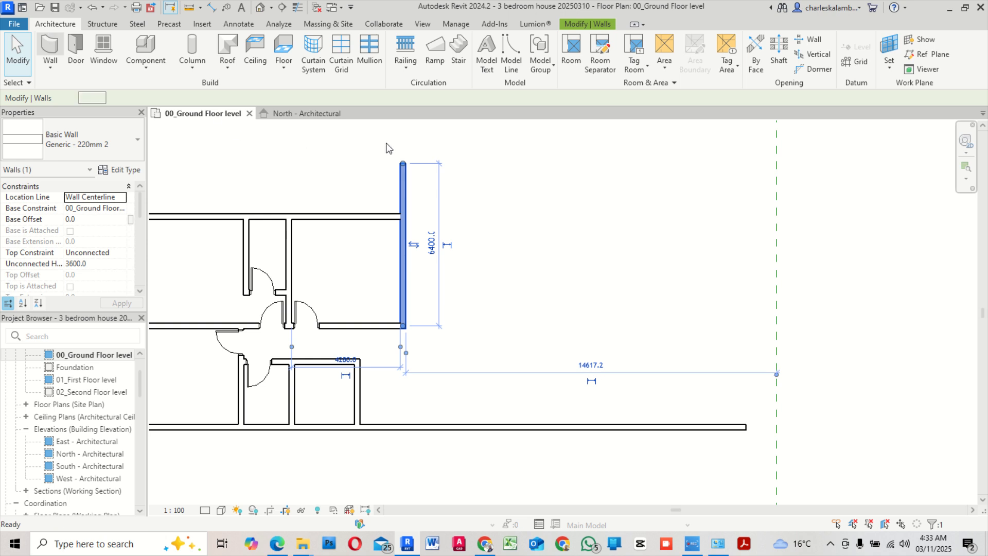
key(w)
key(a)
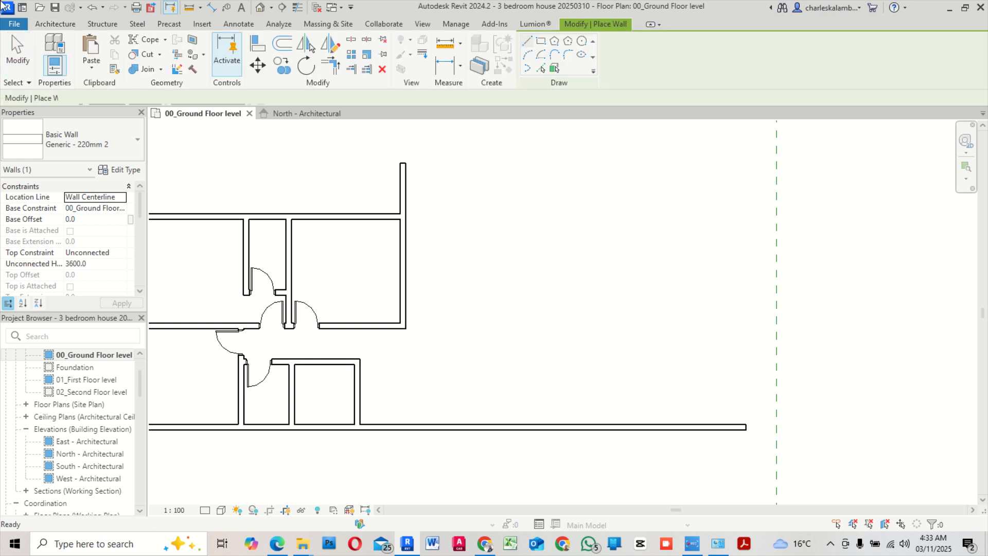
click(401, 162)
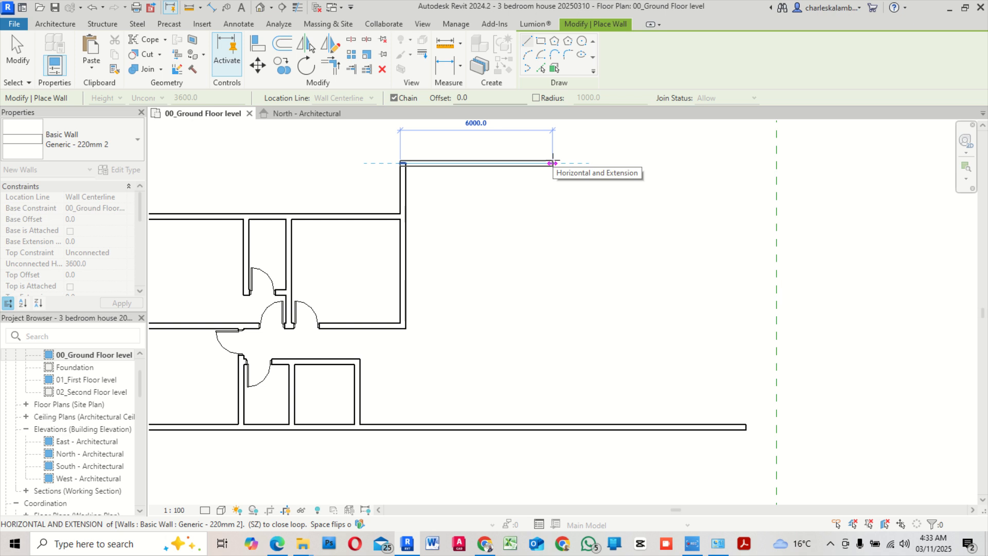
click(555, 163)
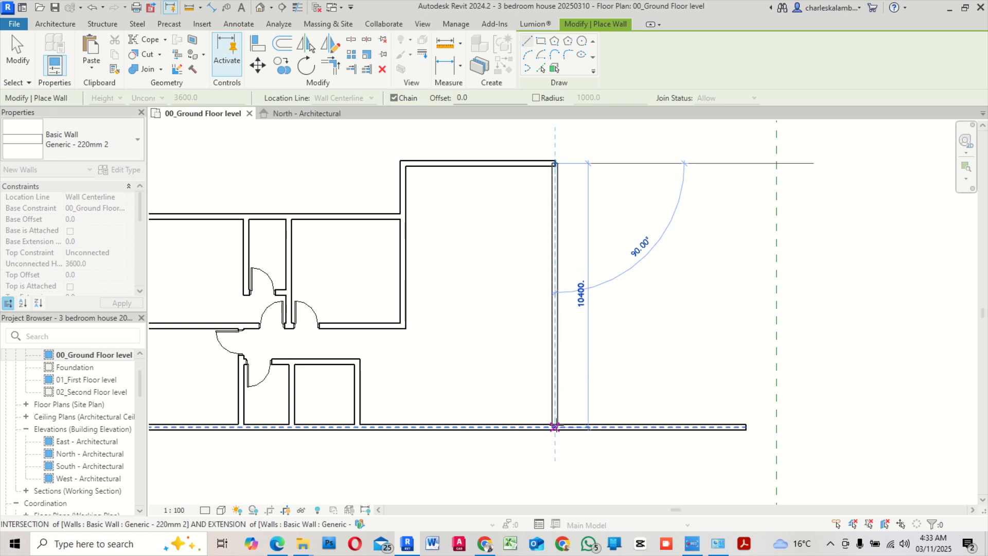
click(555, 427)
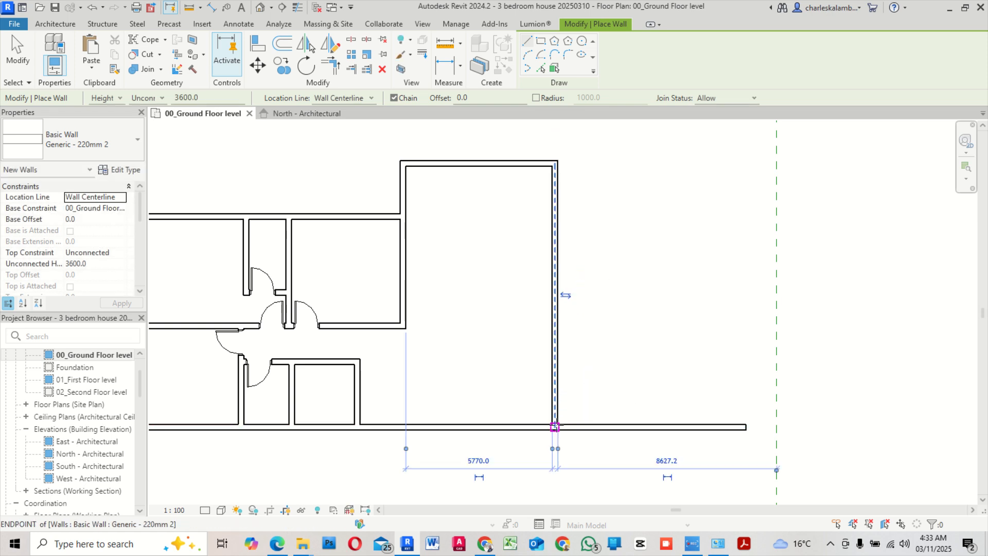
key(Escape)
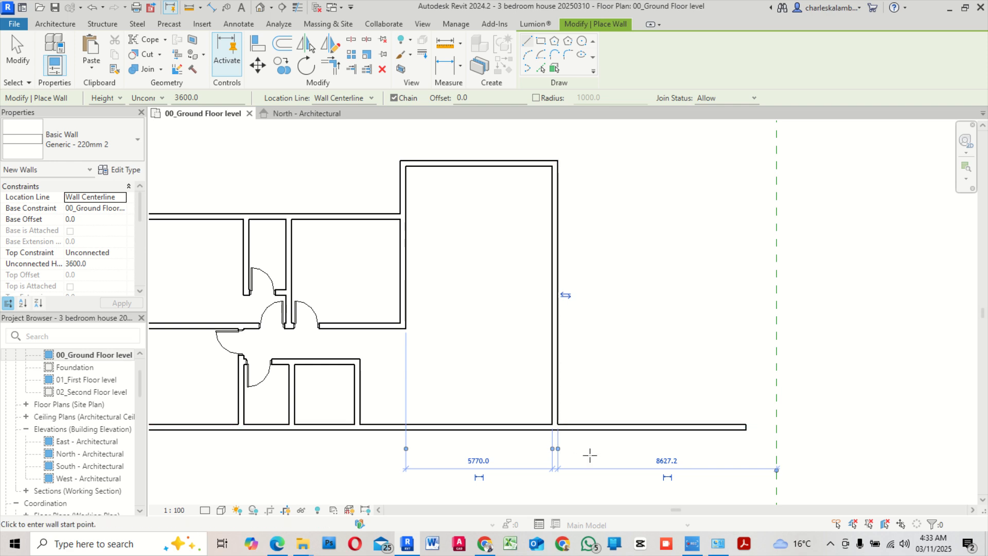
click(34, 62)
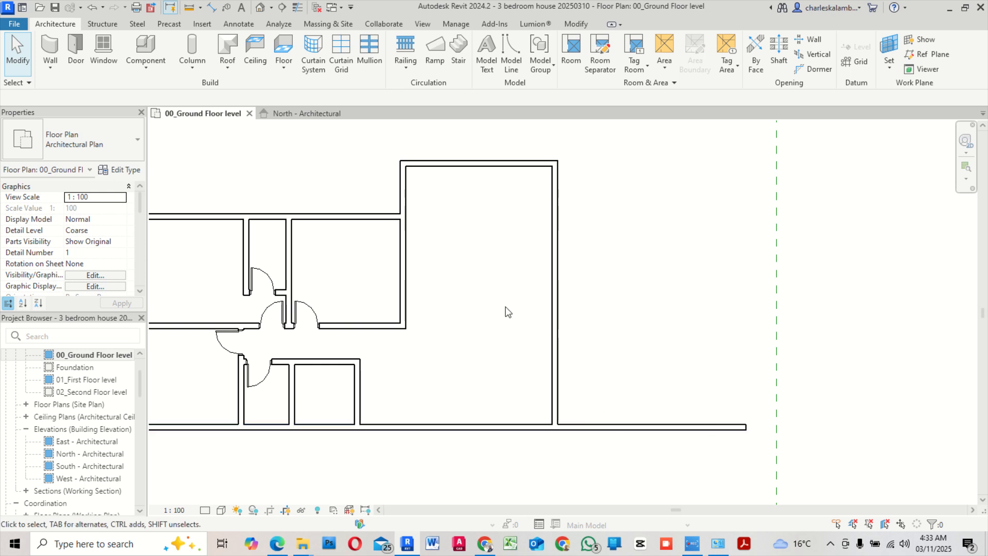
Trim the bottom exterior wall to a corner with the new right exterior wall, removing the excess beyond it
click(568, 428)
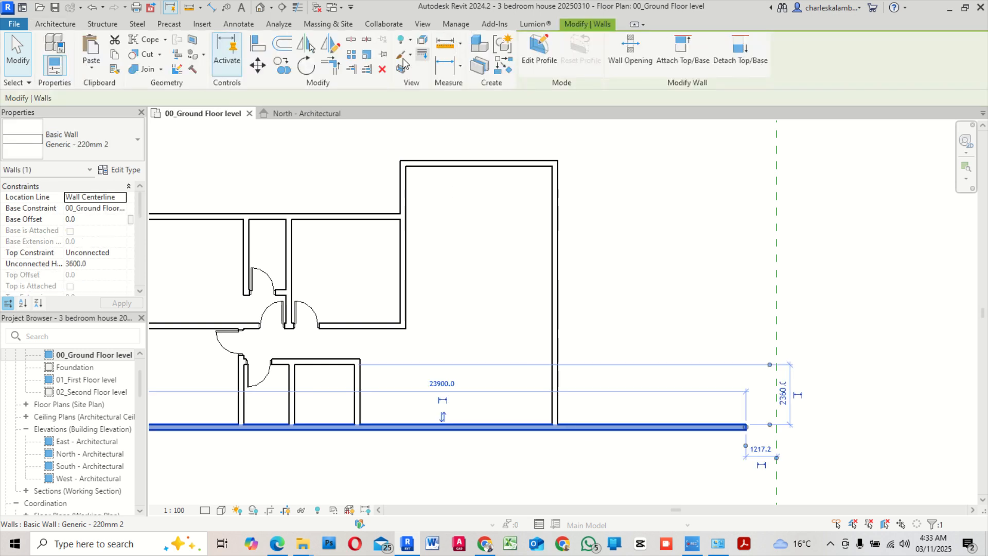
key(Escape)
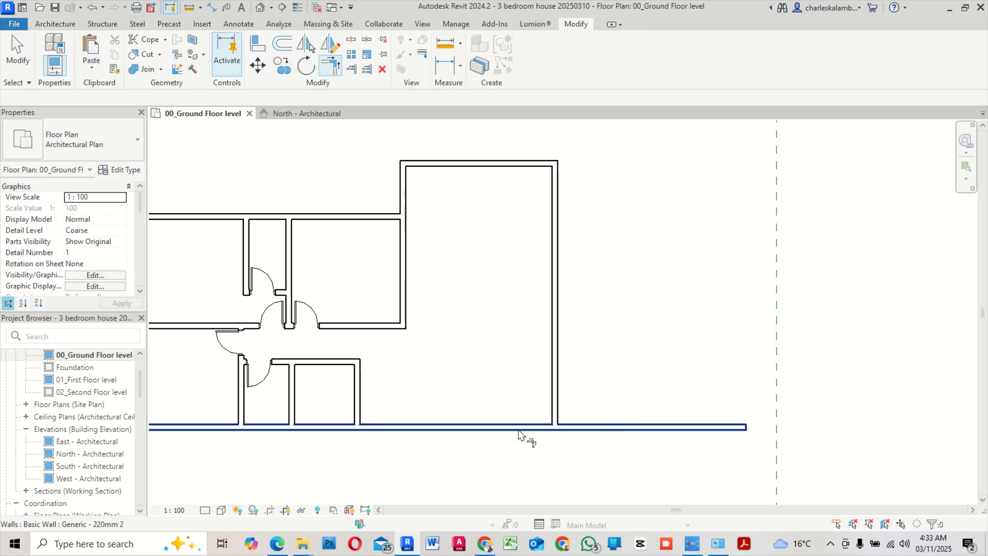
scroll(535, 435, up, 2)
click(554, 431)
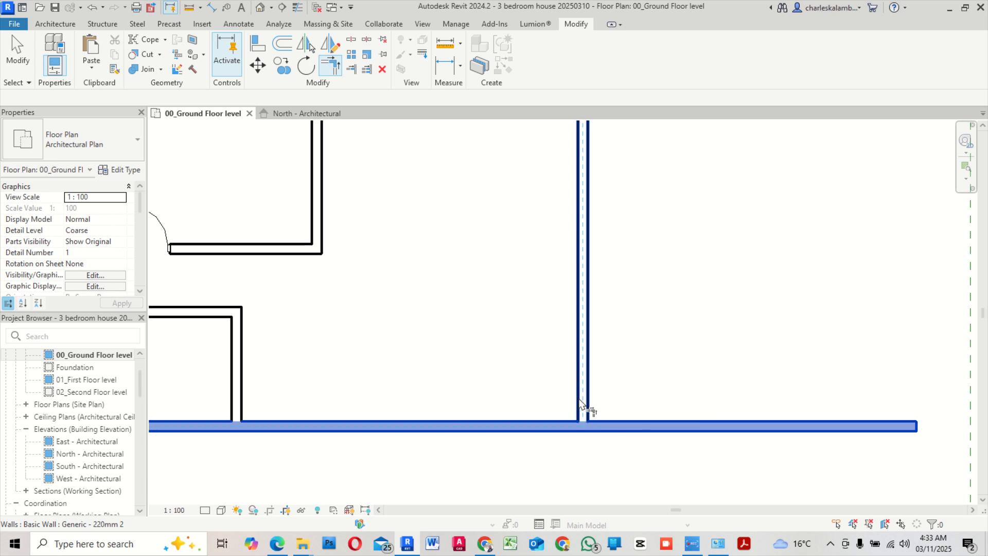
click(583, 410)
key(z)
key(f)
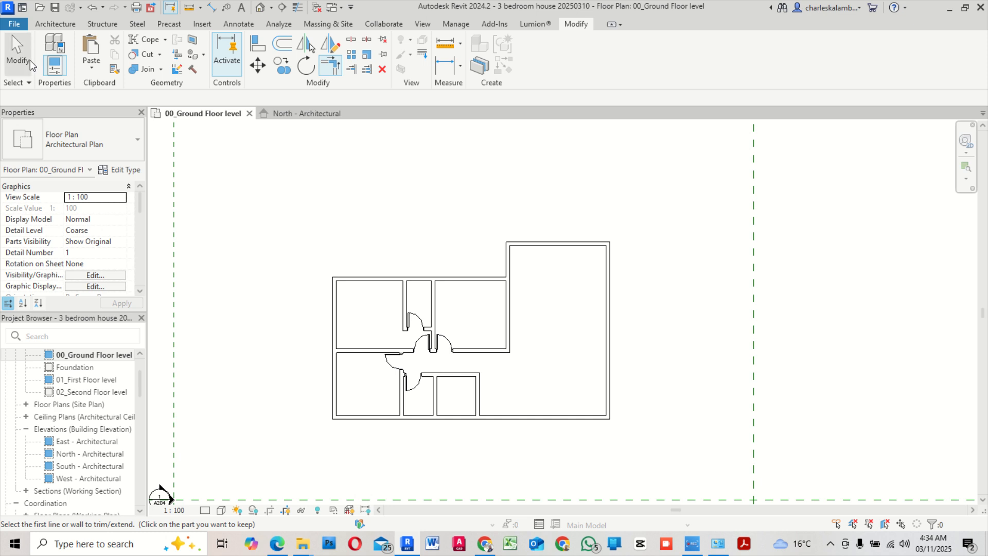
Place a matching door in the 2360 mm room's right wall, 100 mm below its upper wall, swinging inward and hinged at its upper end
scroll(430, 393, up, 2)
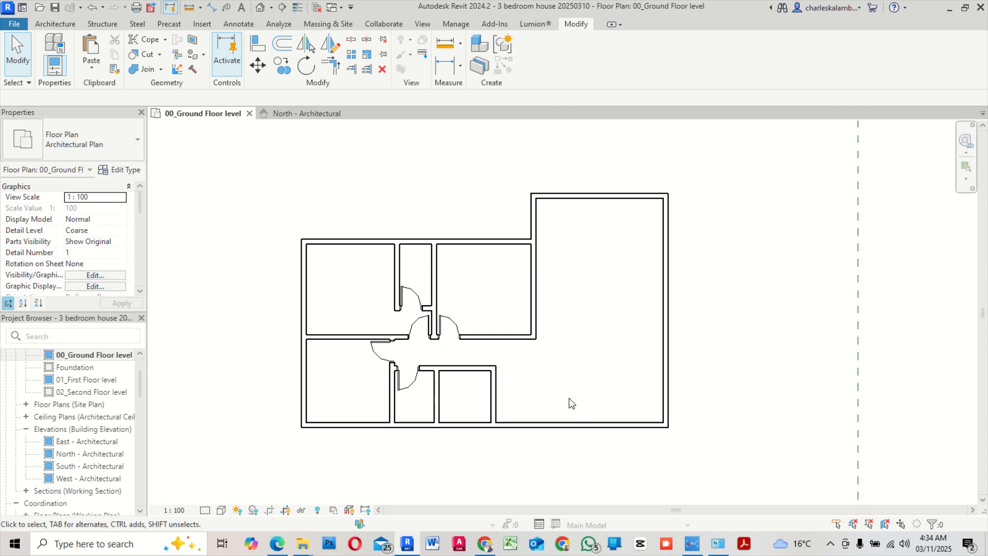
scroll(416, 389, up, 3)
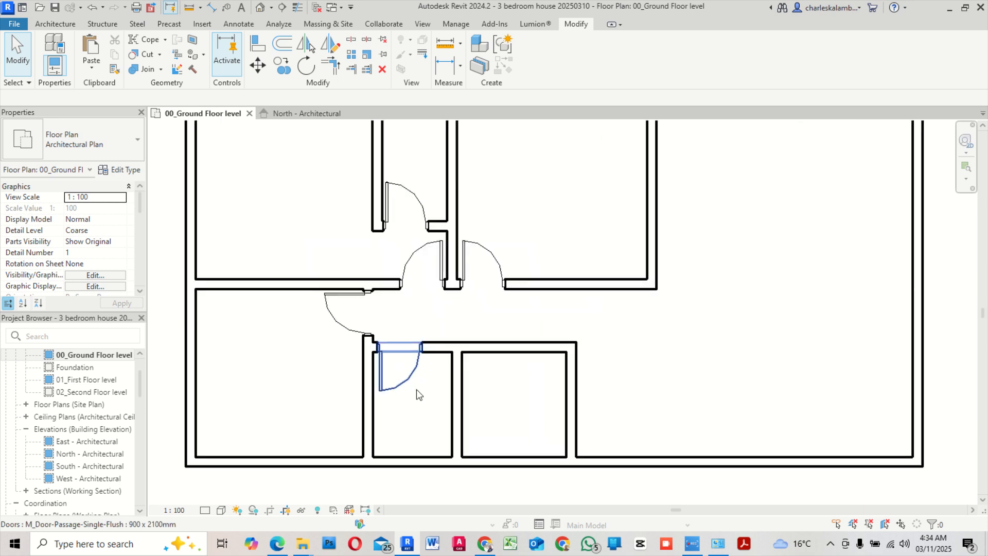
click(386, 385)
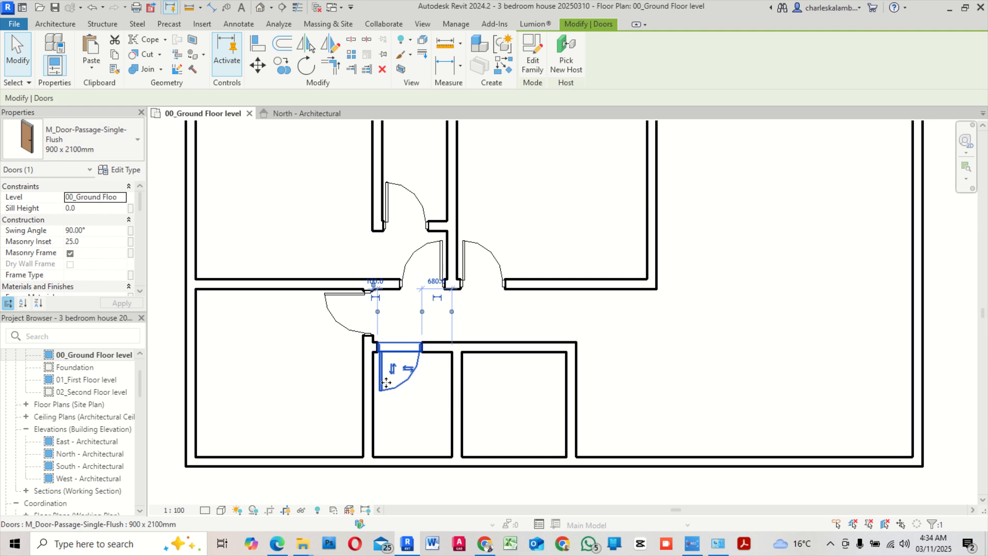
key(c)
key(s)
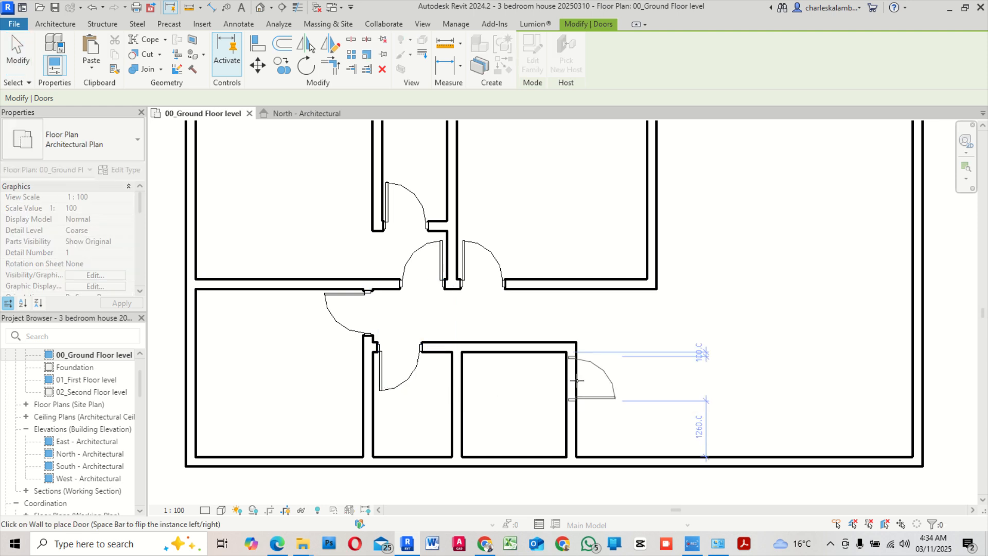
click(576, 381)
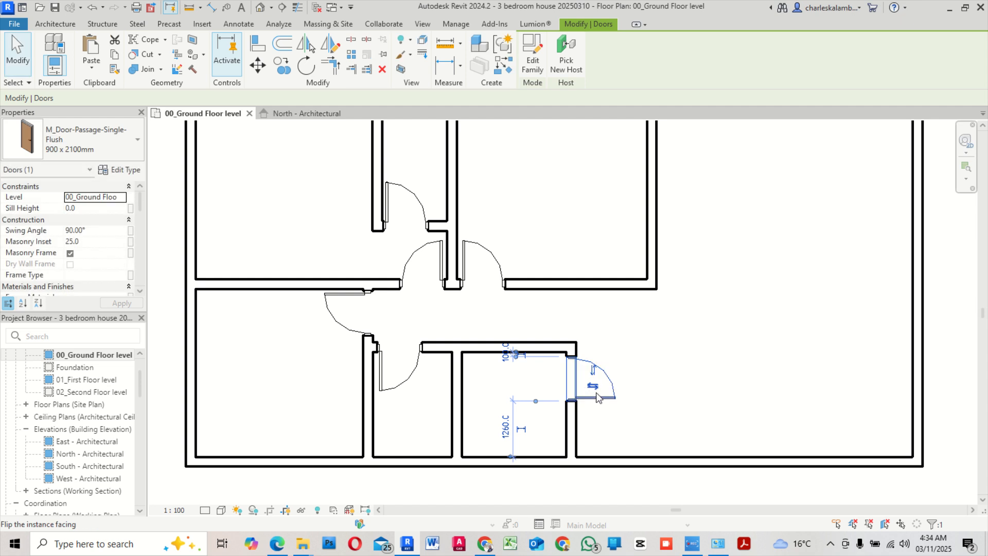
click(593, 386)
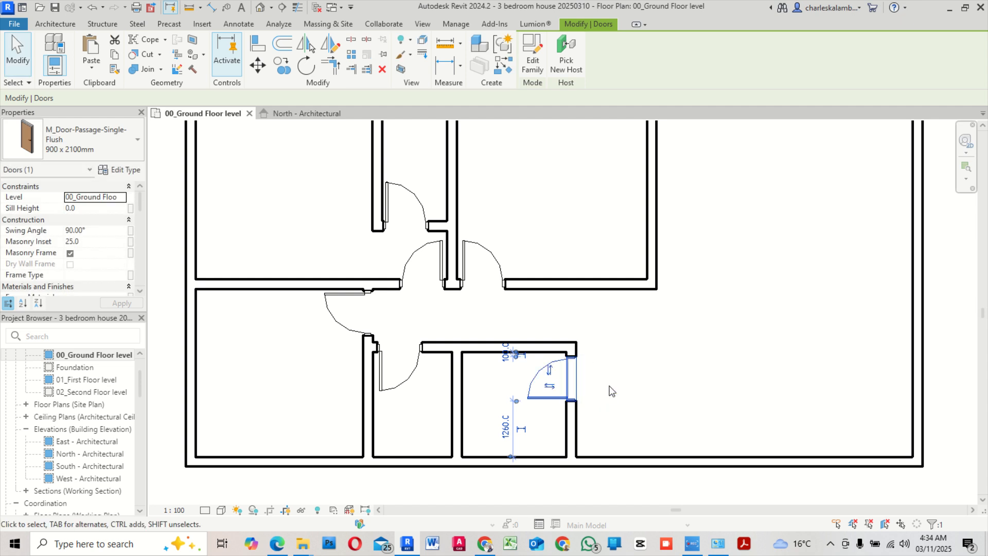
click(551, 371)
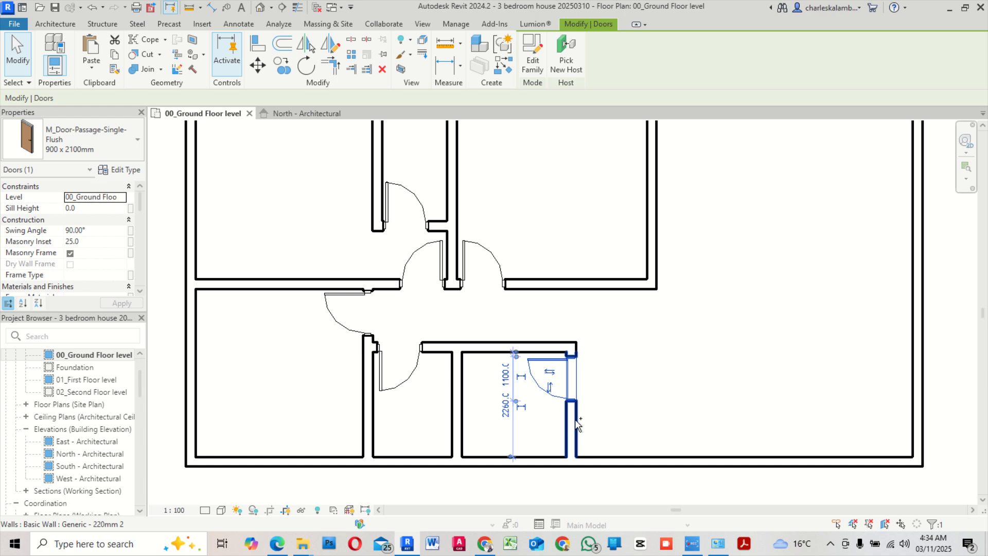
Copy the door into the bottom exterior wall, 100 mm right of the small room's right wall, swinging inward and hinged at its left end
key(ctrl+c)
key(ctrl+v)
middle_drag(599, 429, 561, 306)
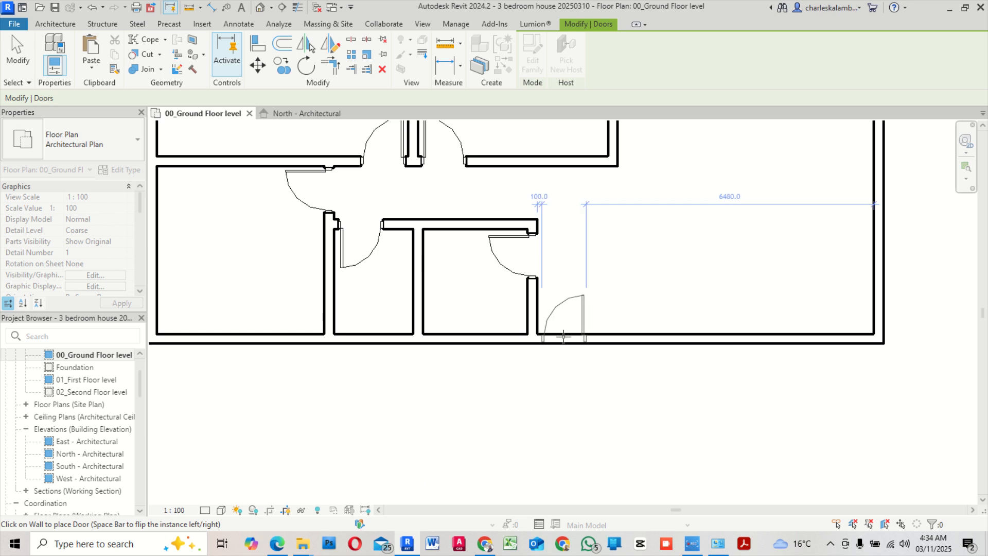
click(563, 336)
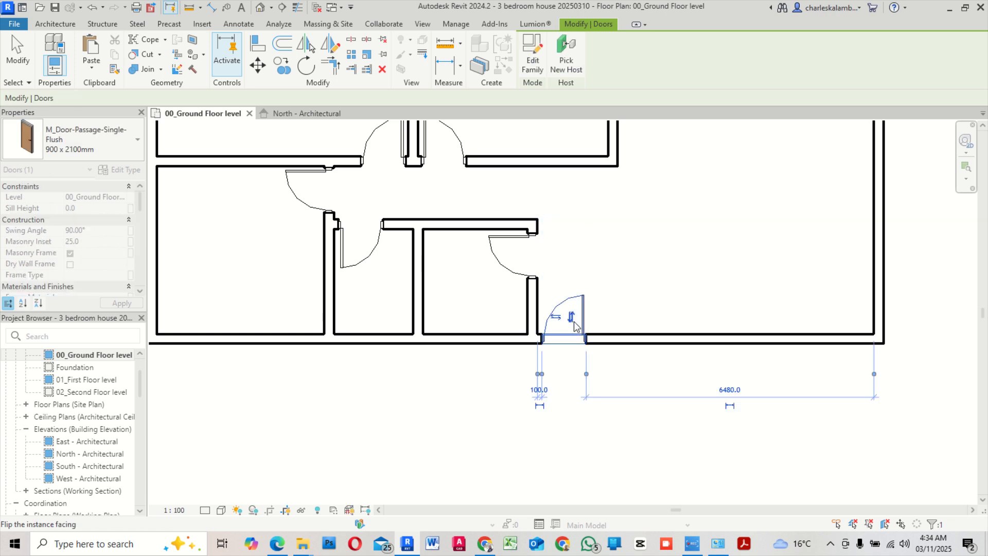
click(558, 322)
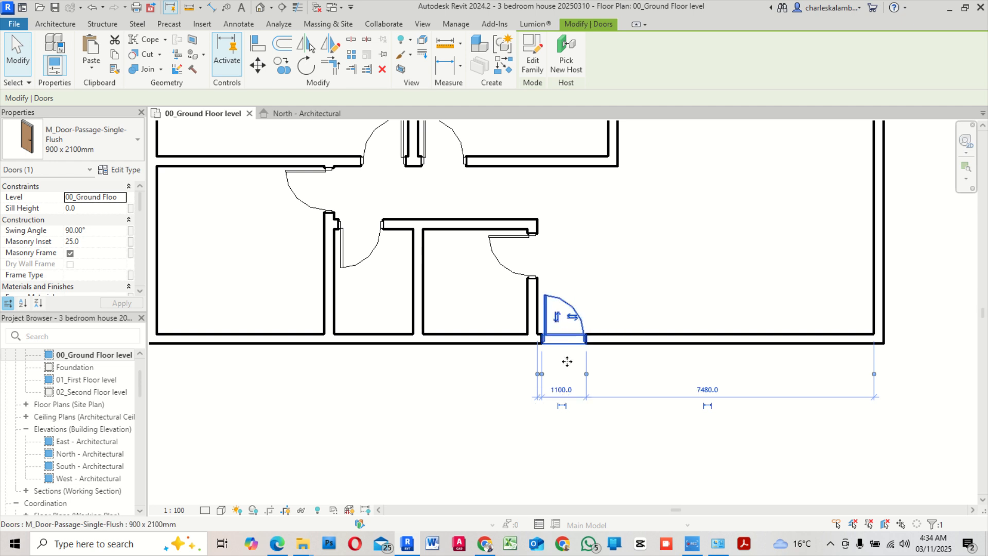
click(483, 423)
scroll(485, 421, down, 3)
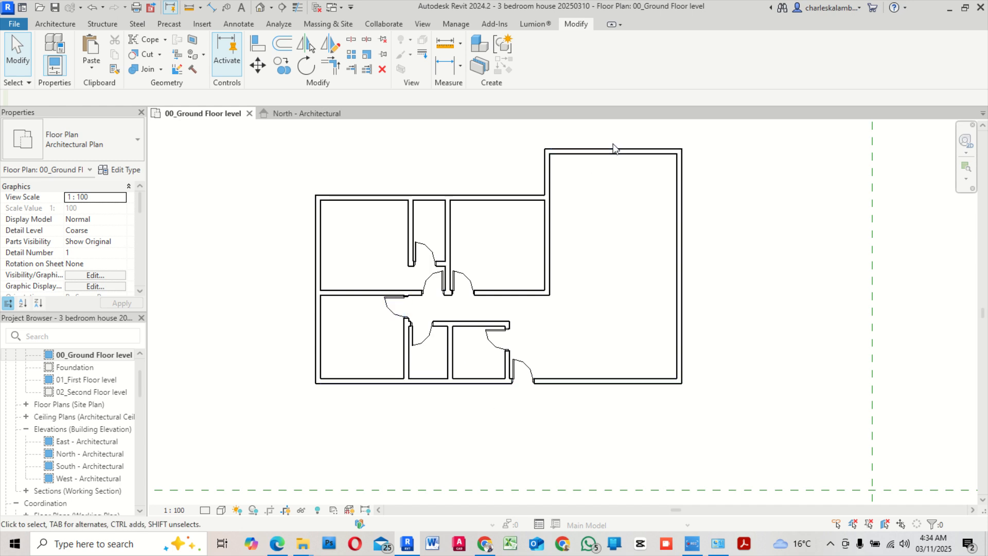
Place an M_Door-Passage-Double-Flush 1700 x 2100mm door centred in the living space's top wall, swinging inward
middle_drag(664, 147, 673, 190)
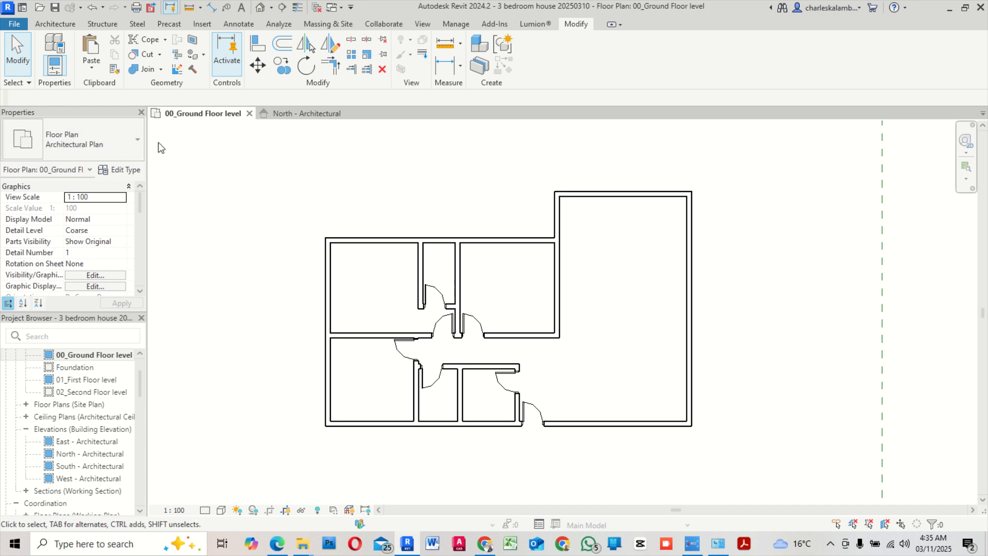
click(65, 27)
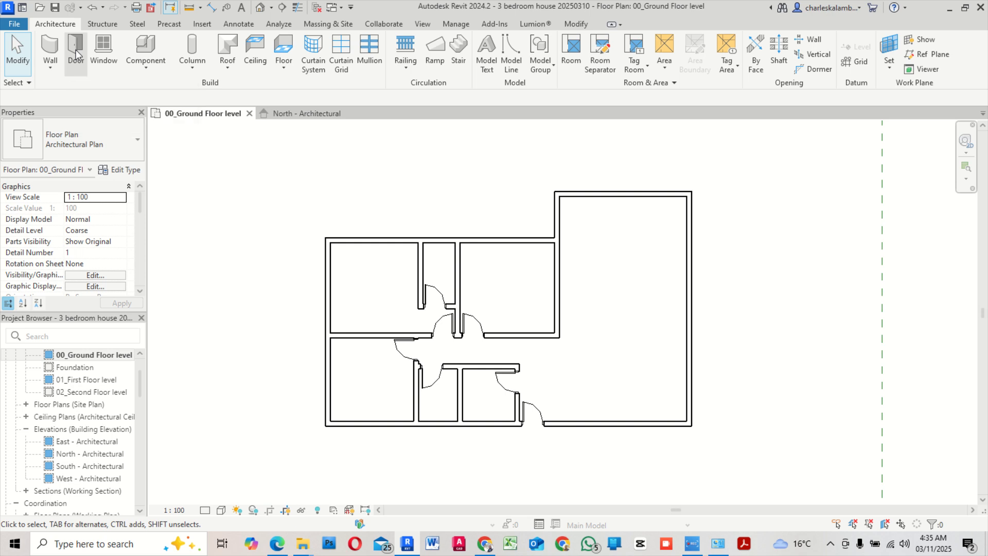
click(76, 55)
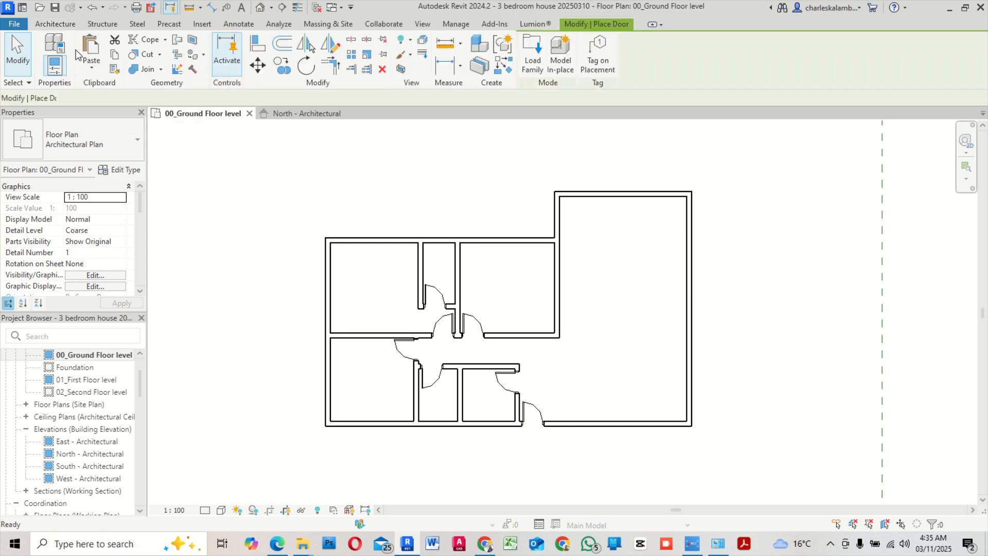
click(119, 141)
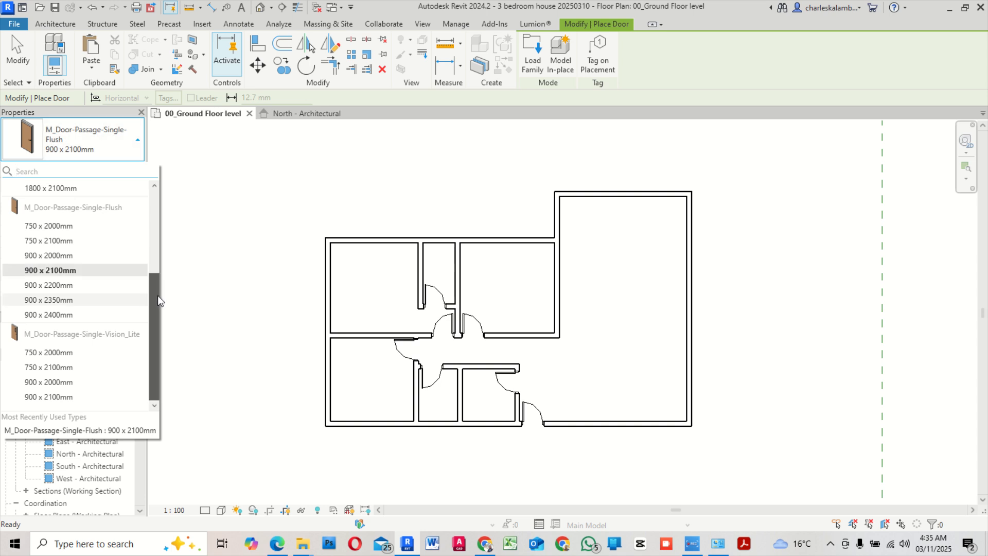
drag(157, 301, 163, 229)
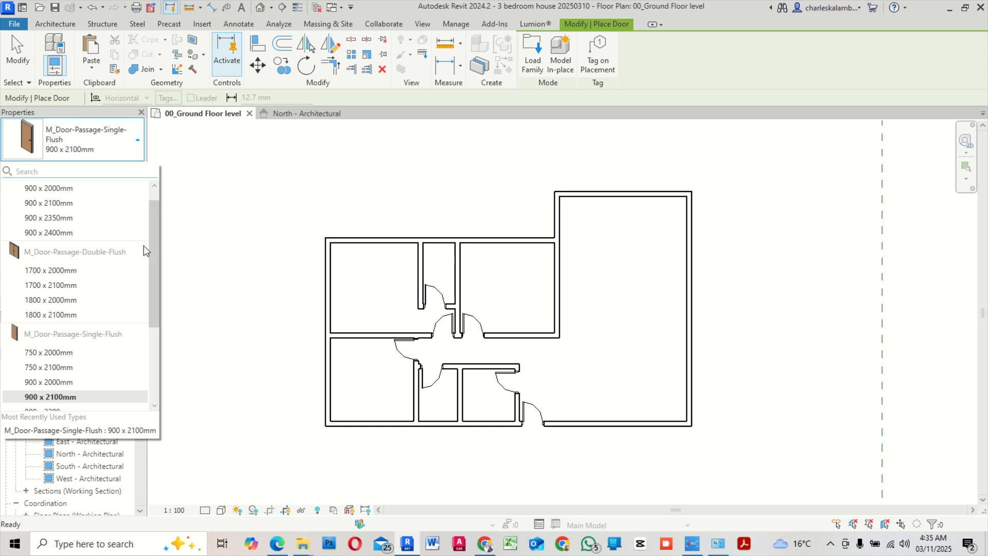
mouse_move(63, 270)
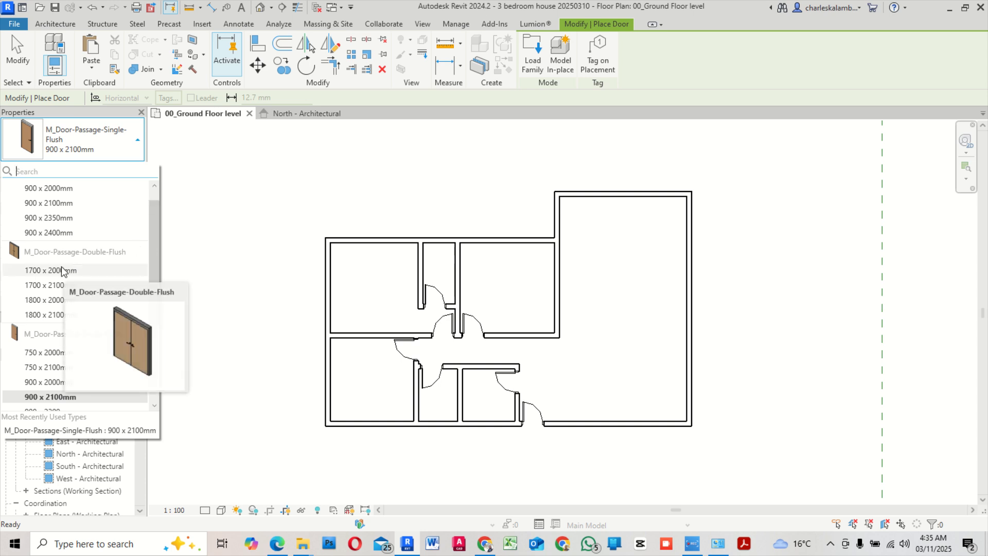
click(88, 285)
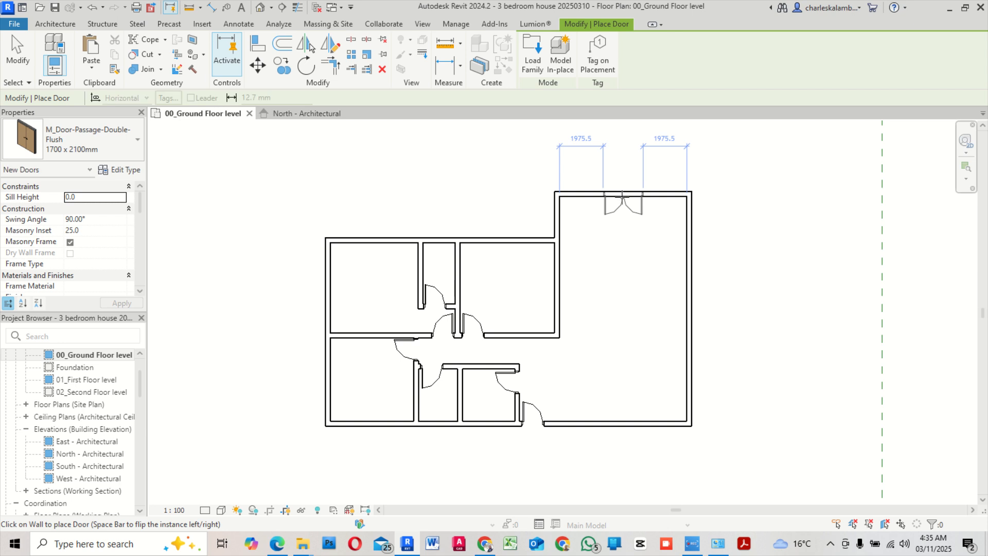
click(622, 197)
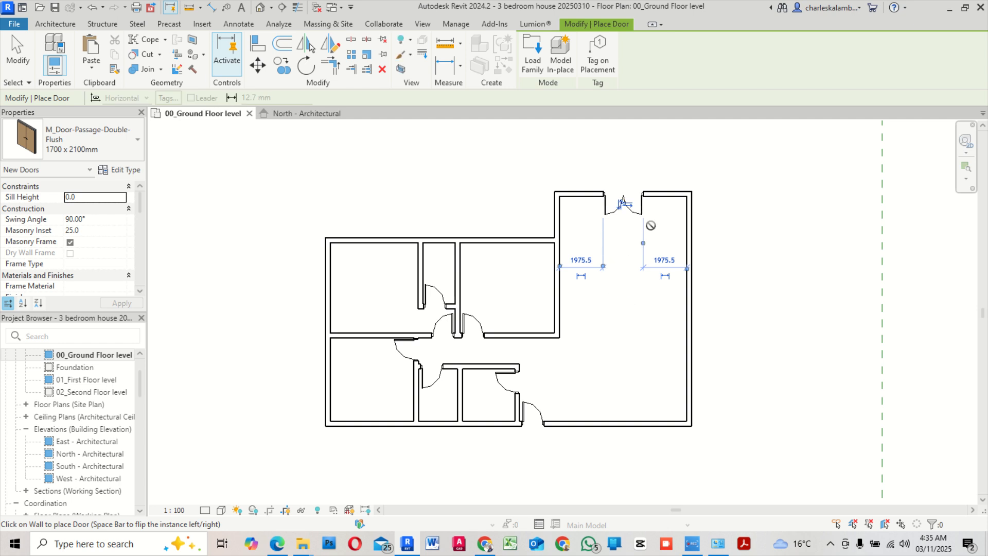
click(17, 56)
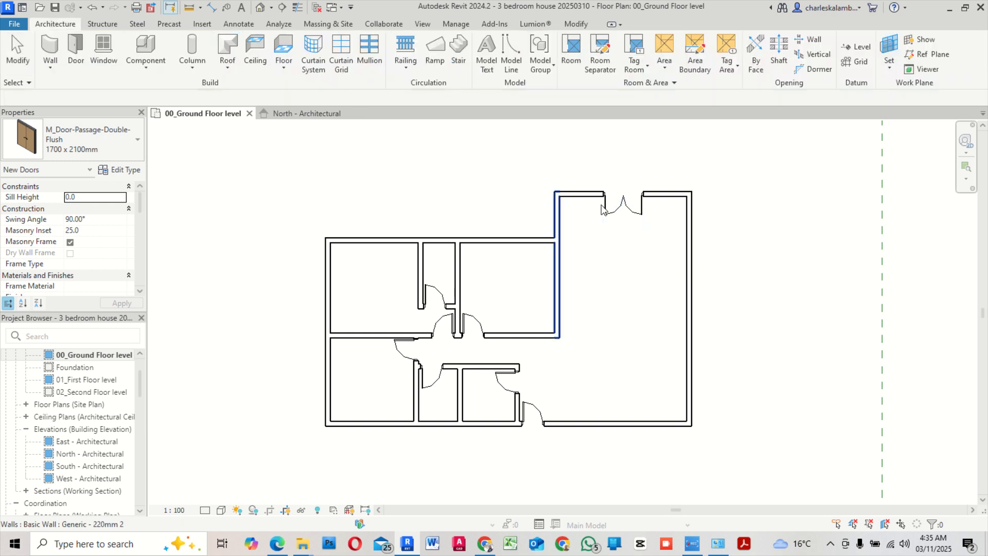
Open the default 3D view and examine the ground floor walls and doors
scroll(431, 341, down, 2)
middle_drag(358, 360, 385, 343)
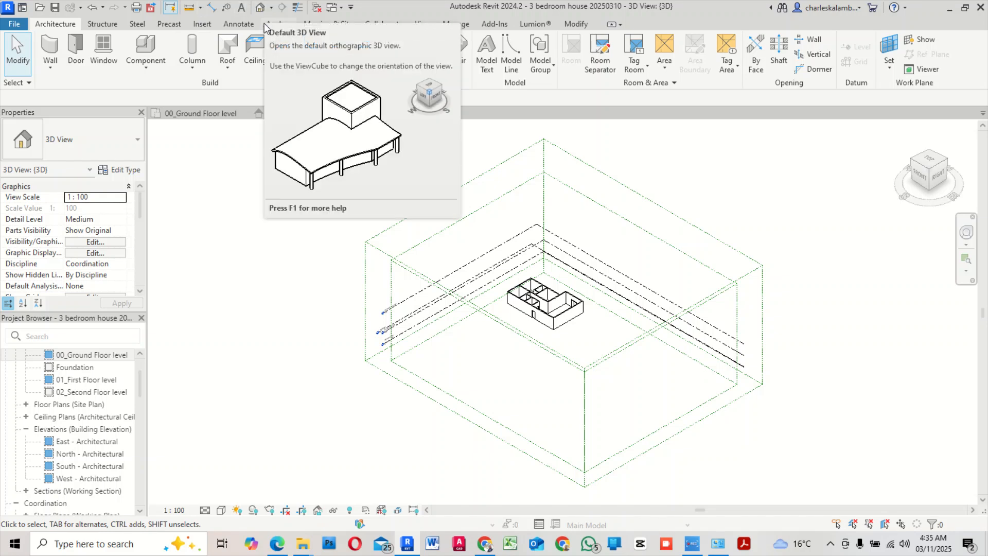
scroll(553, 299, up, 5)
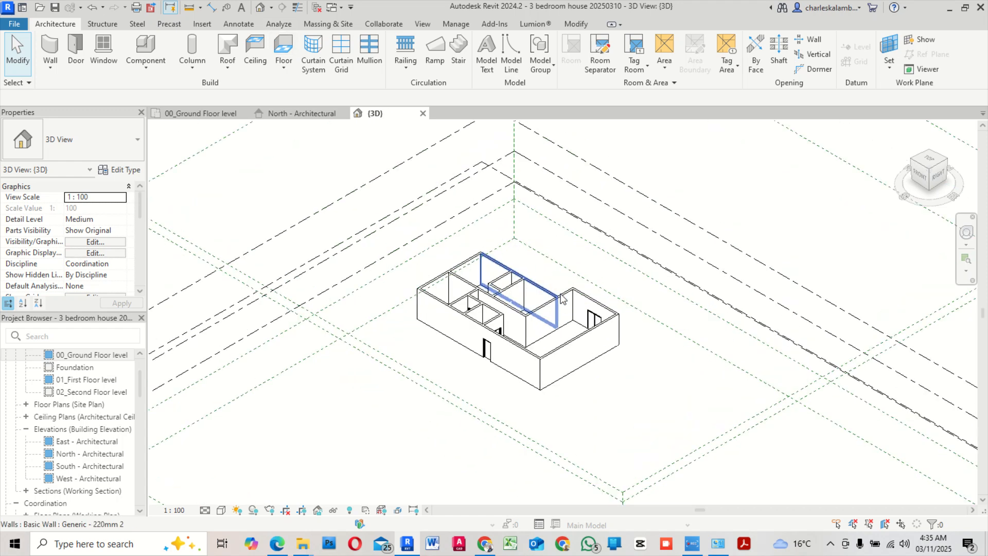
scroll(484, 420, up, 5)
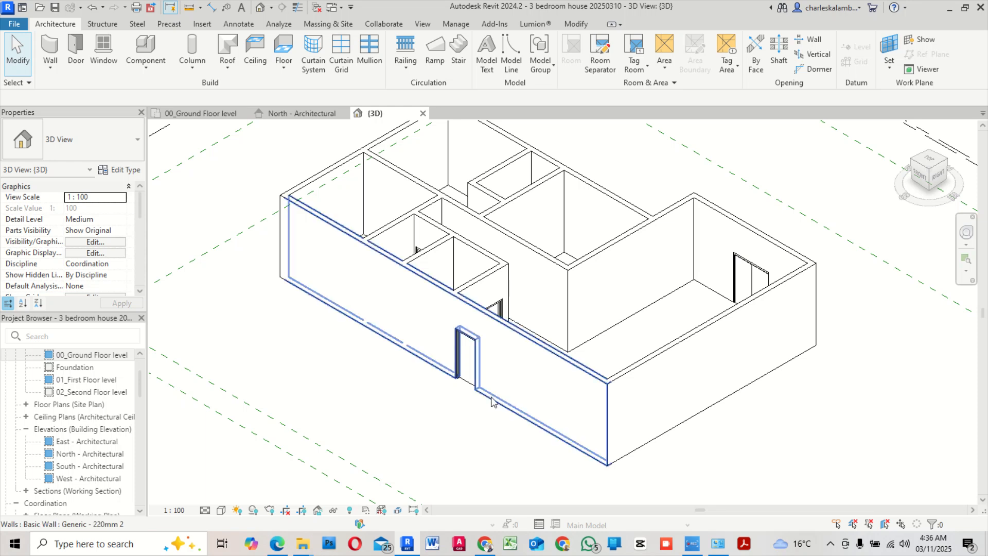
scroll(430, 441, down, 2)
scroll(429, 442, down, 1)
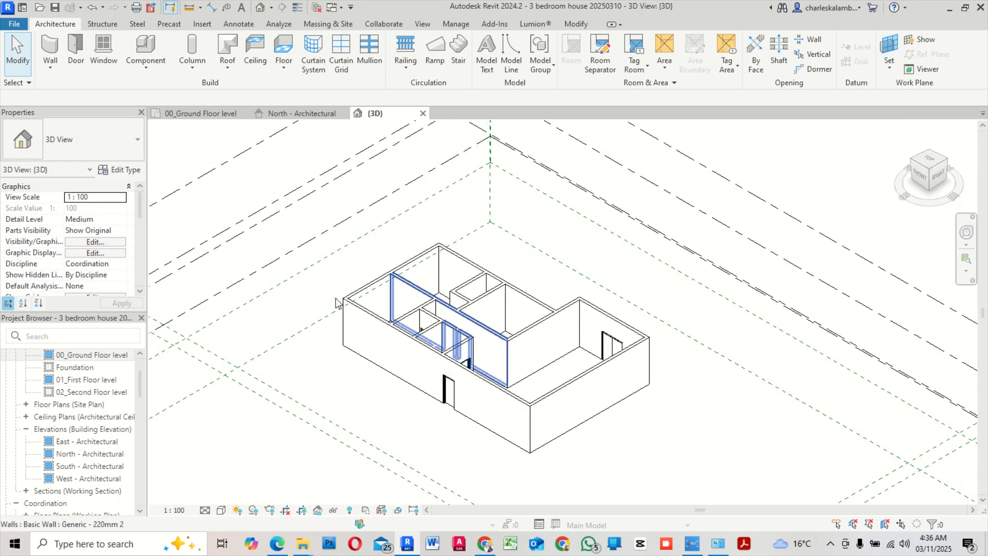
Place Bearing Footing - 900 x 300mm wall foundations under the front exterior wall and the living space's right and double-door walls
click(103, 22)
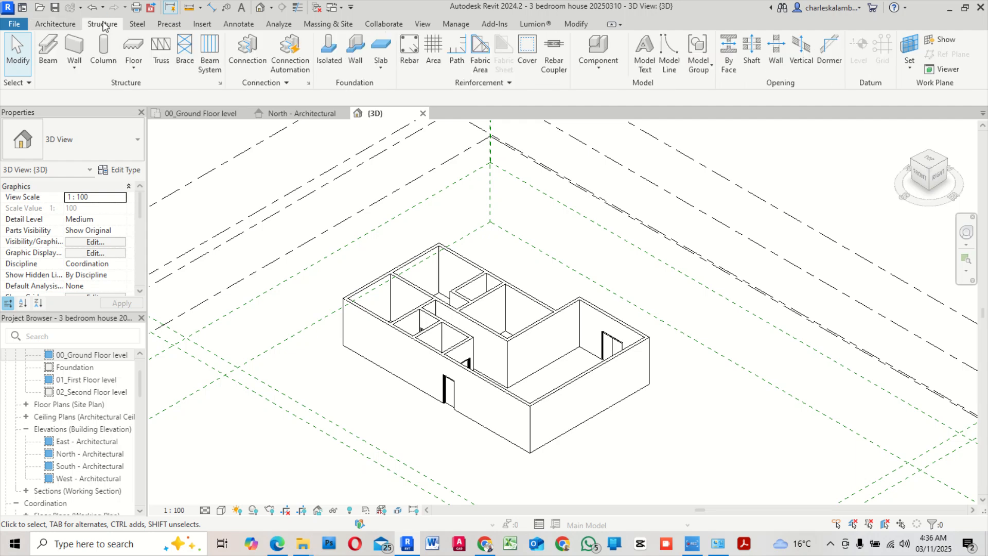
click(354, 51)
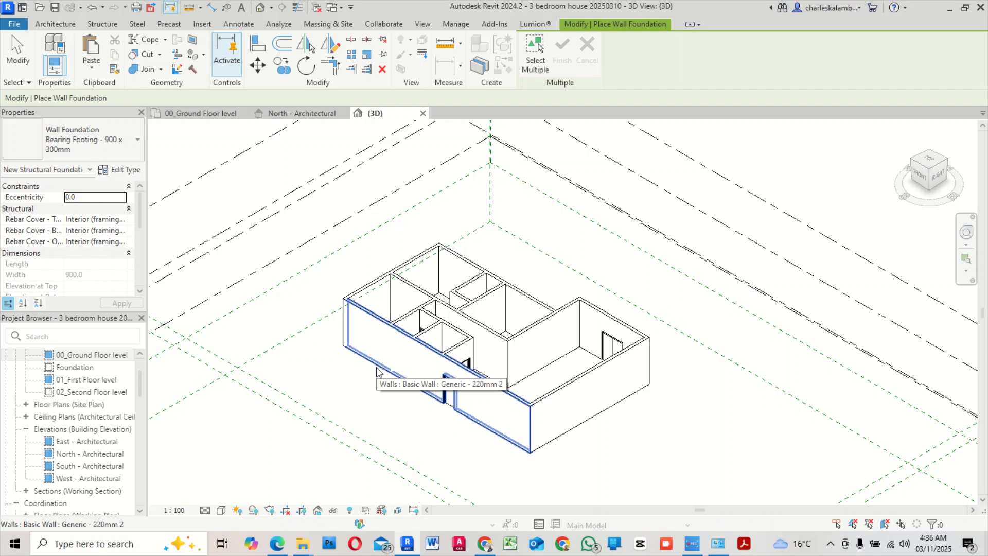
scroll(378, 370, up, 4)
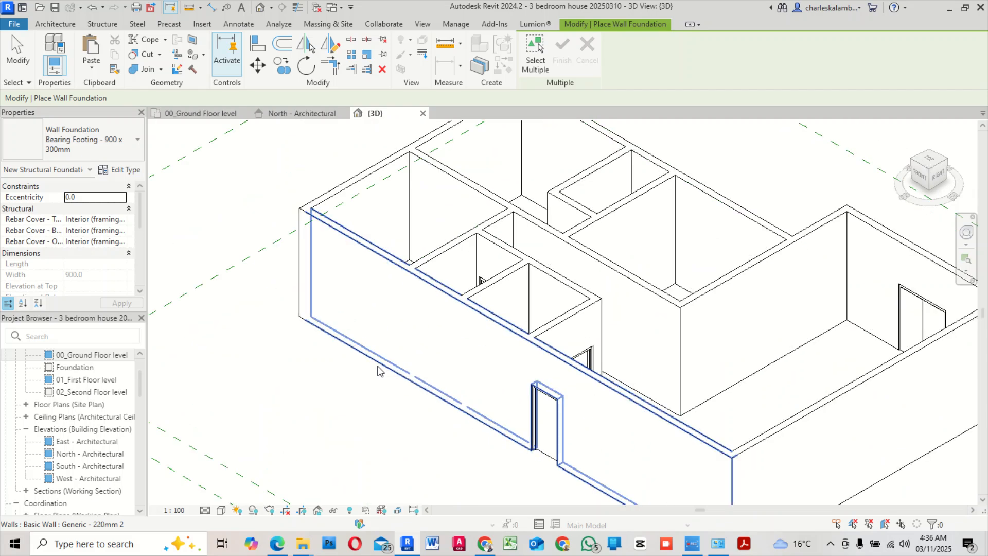
click(377, 371)
scroll(377, 371, down, 3)
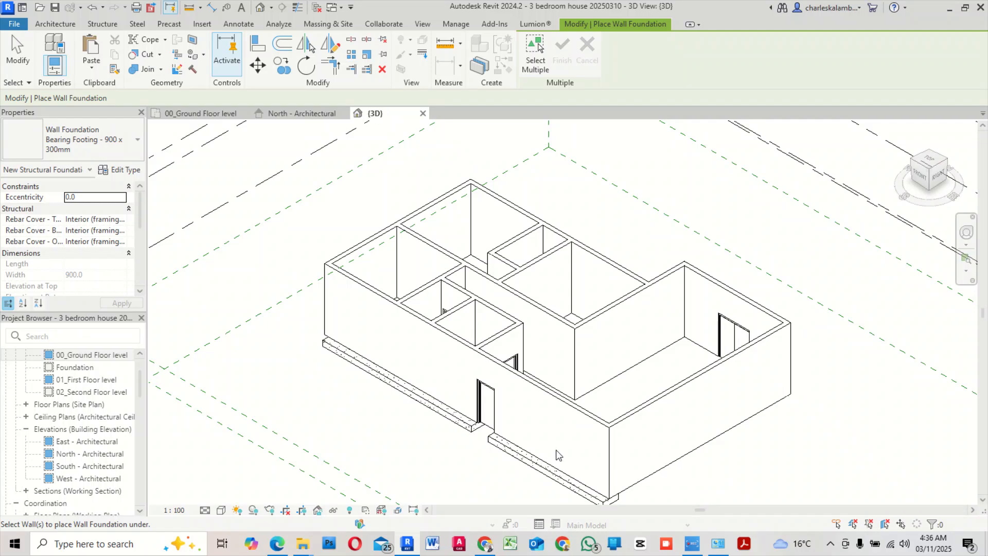
scroll(557, 455, up, 5)
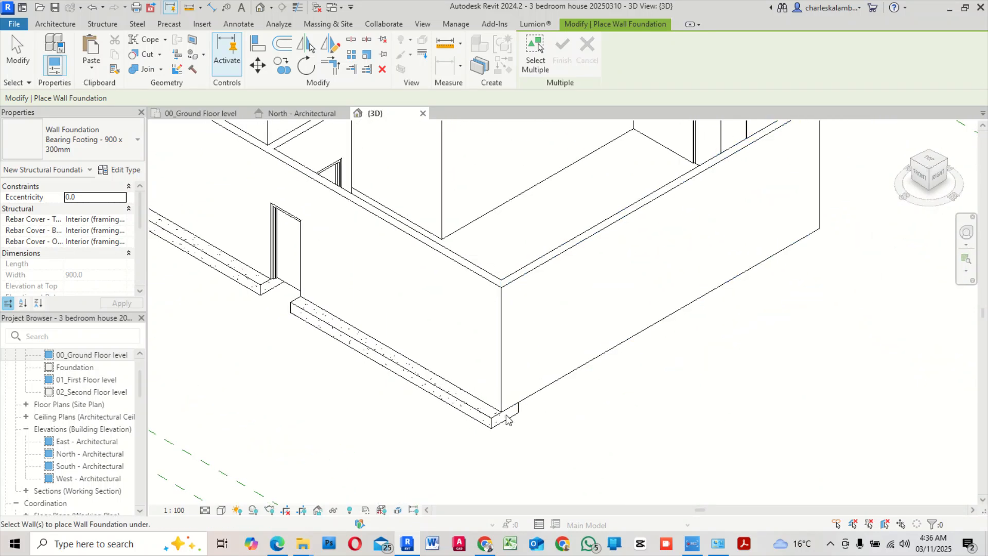
click(530, 403)
scroll(534, 401, down, 4)
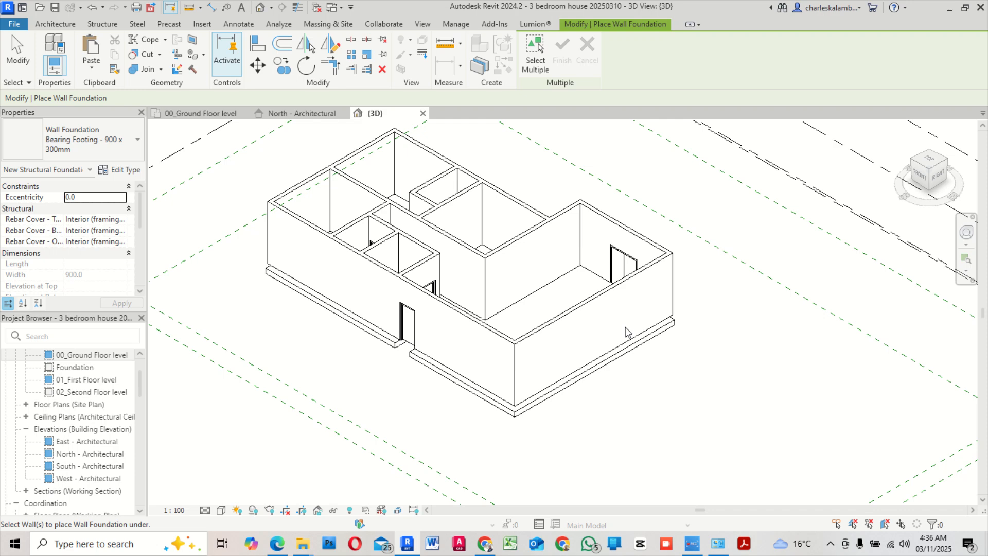
scroll(591, 360, up, 4)
click(564, 391)
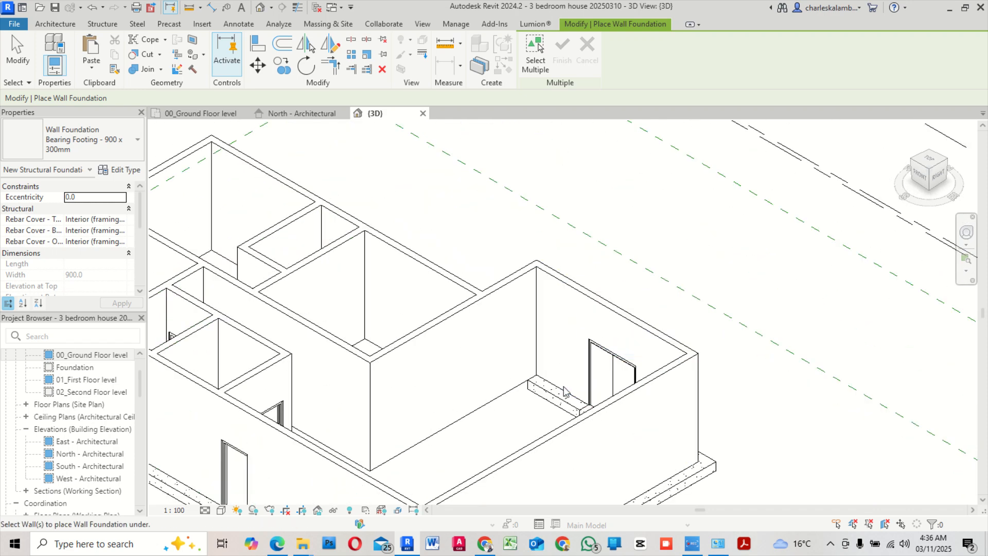
Place matching wall foundations under the bedrooms' rear exterior wall, the house's left exterior wall and the living space's left wall
click(368, 338)
middle_drag(476, 371, 725, 430)
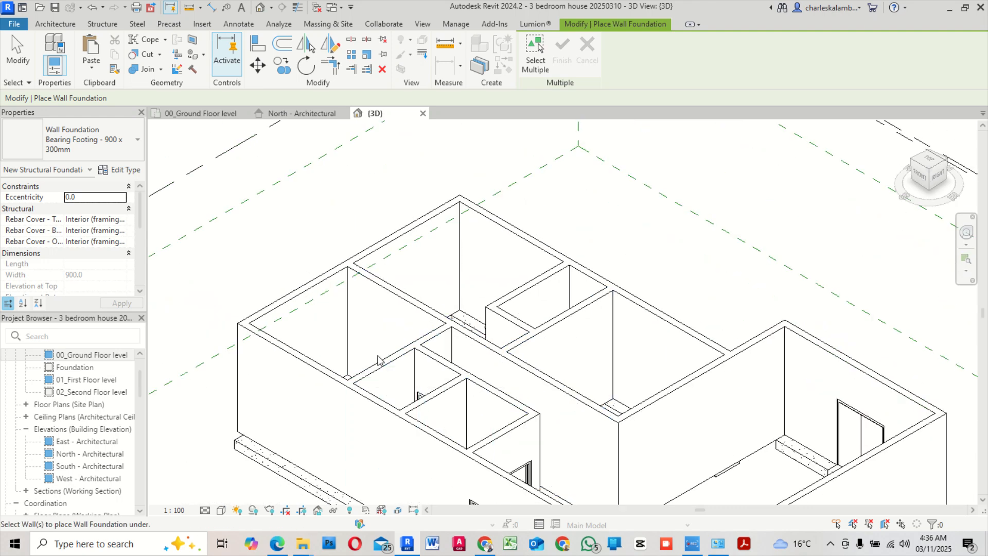
click(320, 289)
middle_drag(629, 411, 546, 353)
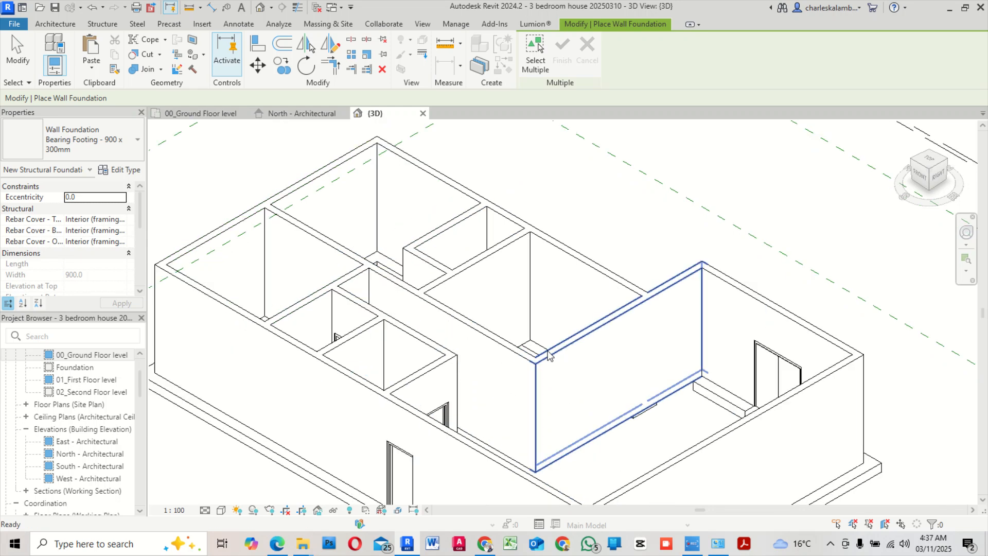
scroll(549, 354, down, 4)
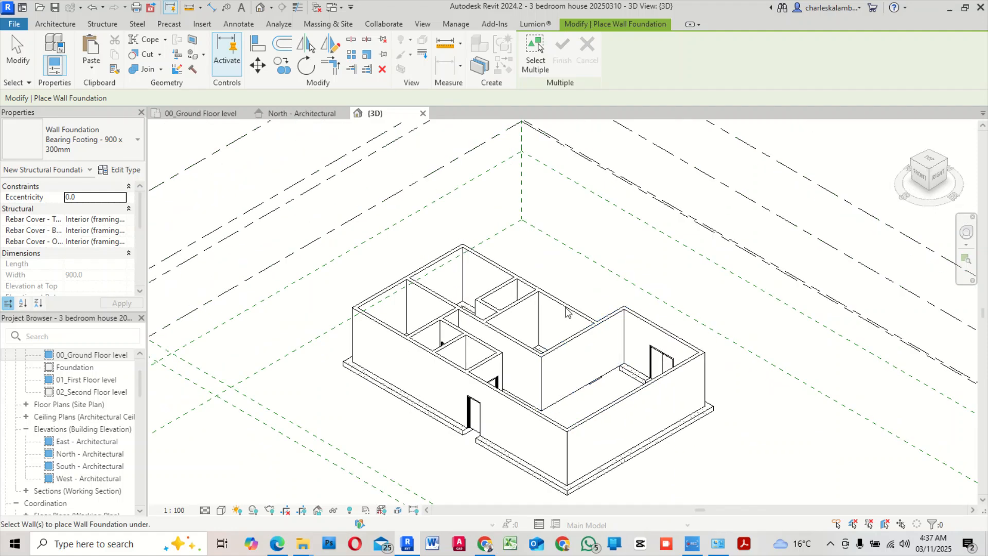
scroll(557, 314, down, 3)
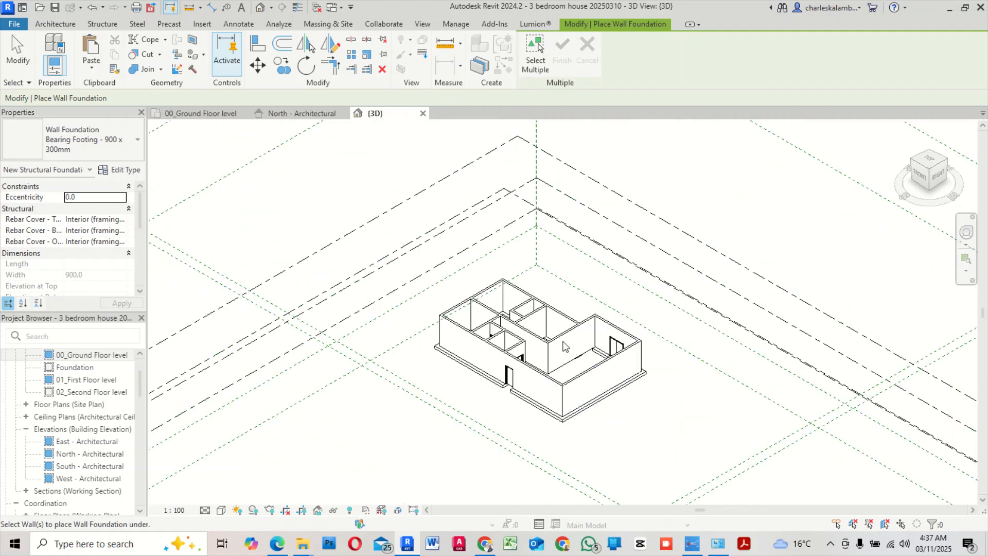
Inspect the exterior wall foundations and their corners from the rear of the house
shift+middle_drag(536, 435, 474, 427)
shift+middle_drag(650, 425, 511, 356)
shift+middle_drag(561, 399, 519, 401)
scroll(483, 413, up, 3)
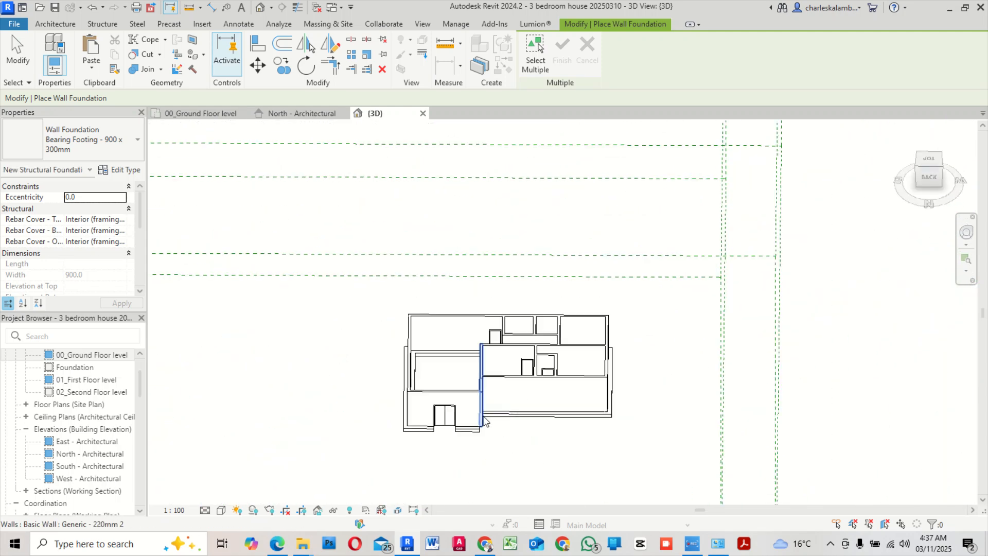
shift+middle_drag(486, 430, 432, 425)
scroll(345, 430, up, 5)
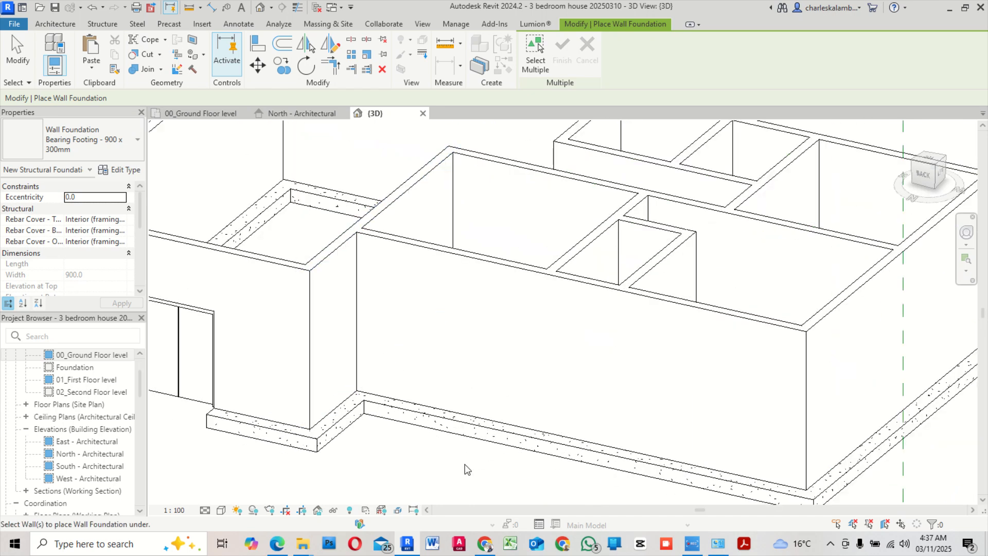
scroll(446, 398, down, 5)
scroll(498, 409, down, 2)
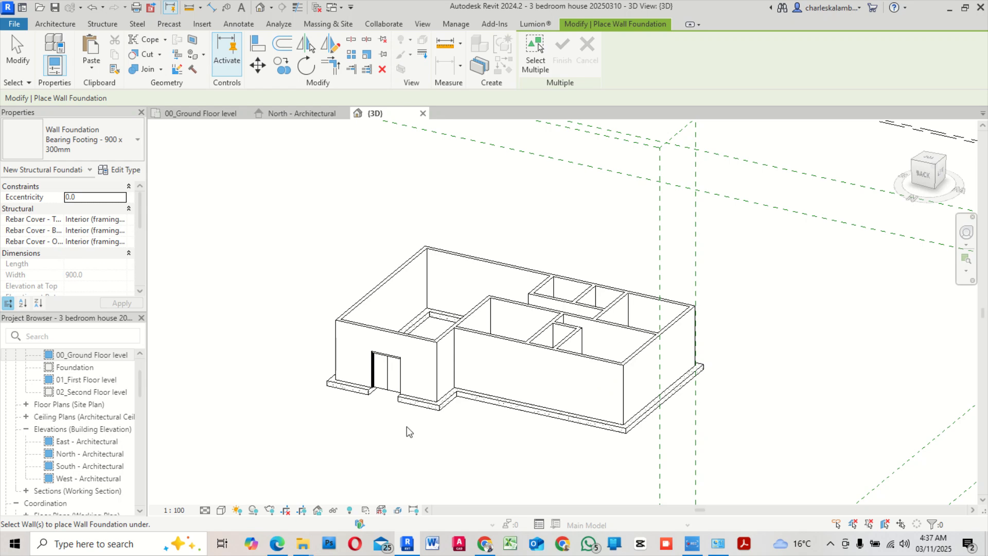
Place a matching wall foundation under the small room's right wall, the one with the door facing the living space
shift+middle_drag(409, 428, 401, 335)
middle_drag(463, 340, 586, 338)
middle_drag(536, 287, 562, 395)
scroll(545, 348, up, 1)
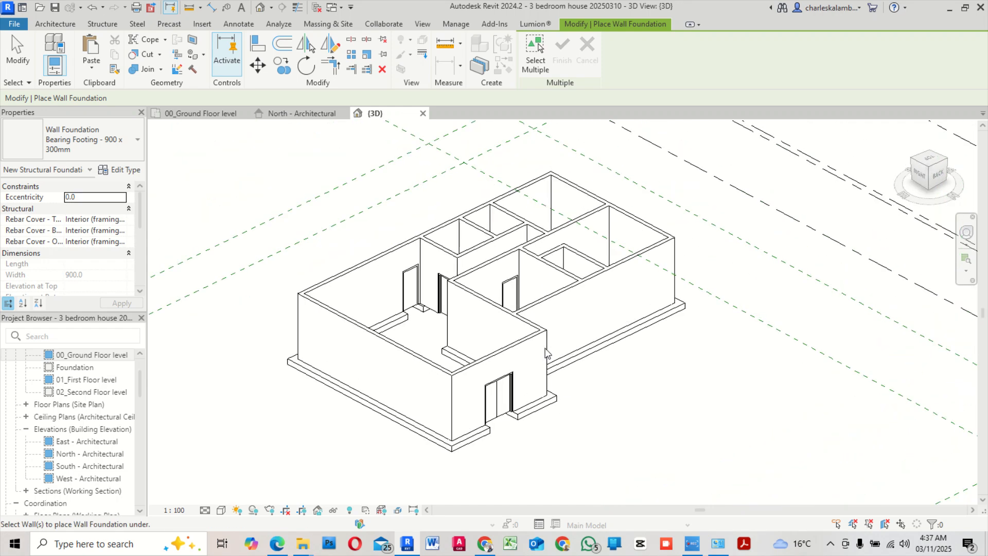
scroll(546, 350, up, 3)
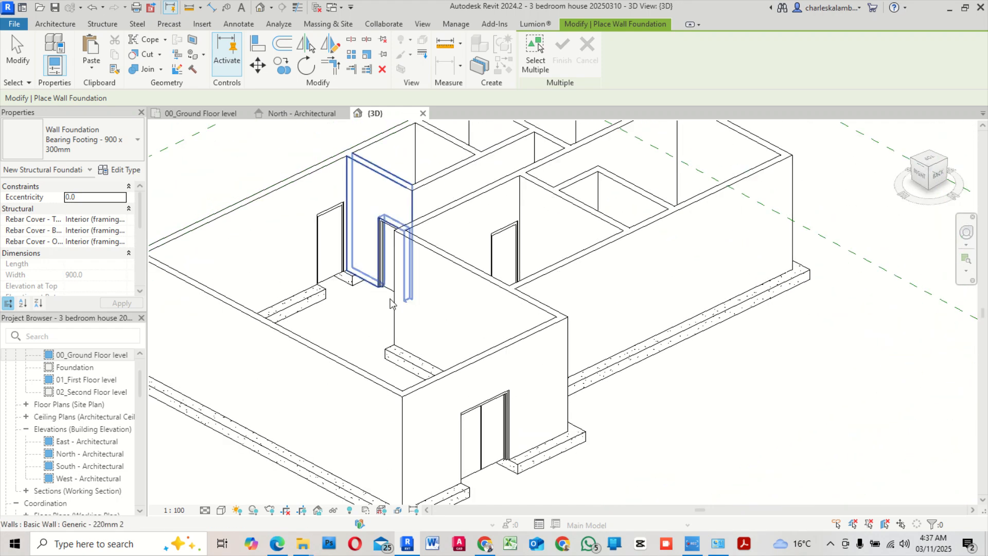
middle_drag(390, 302, 396, 360)
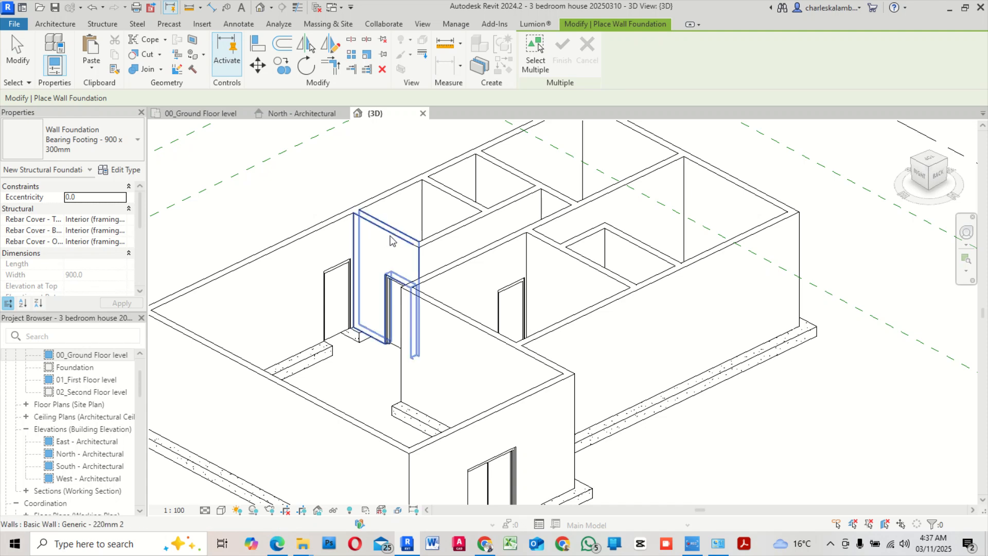
click(415, 236)
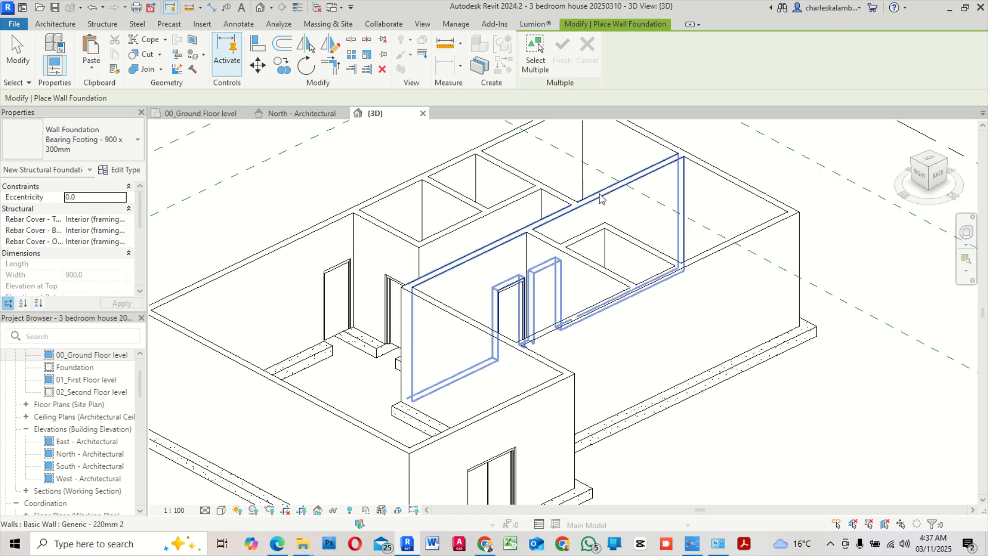
Place matching wall foundations under the long corridor wall of the rear bedrooms and the small enclosed room's side partition
click(600, 229)
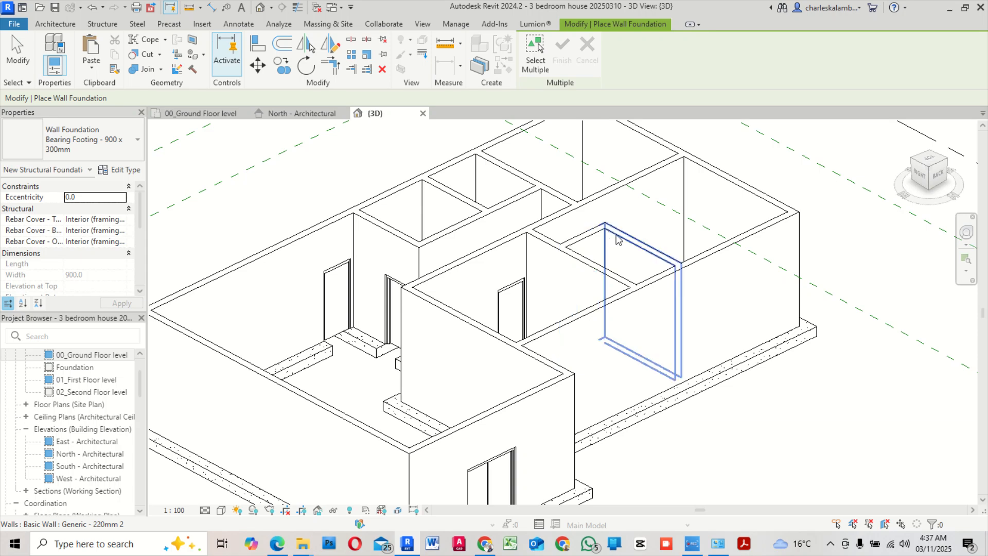
click(618, 239)
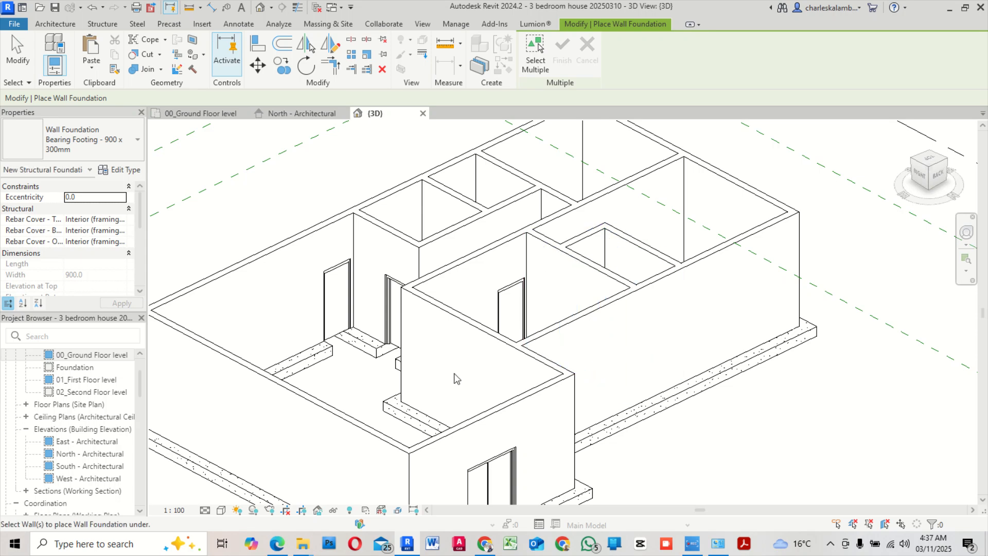
Check the foundations around the whole house in 3D and switch to the 00_Ground Floor level plan
scroll(475, 290, down, 2)
scroll(474, 289, down, 5)
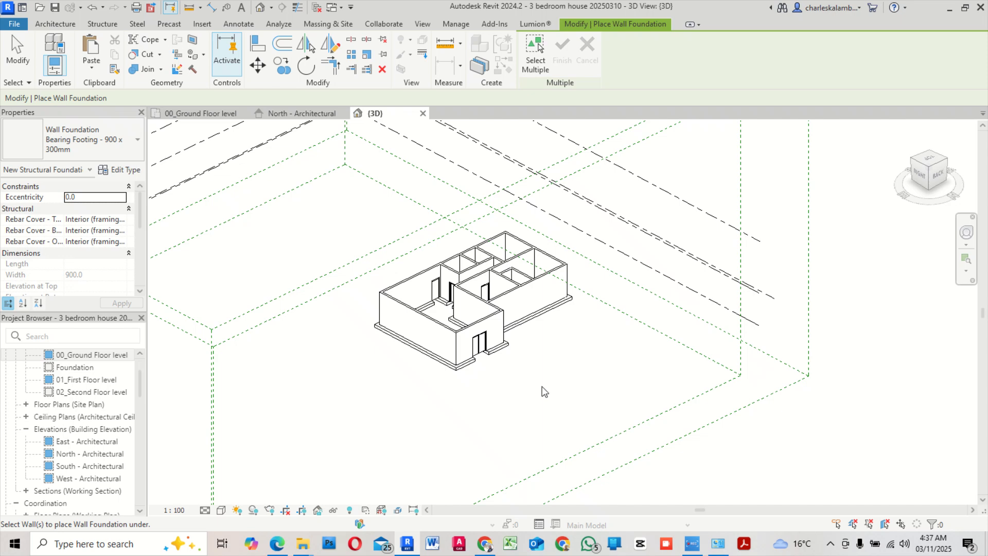
shift+middle_drag(517, 398, 608, 463)
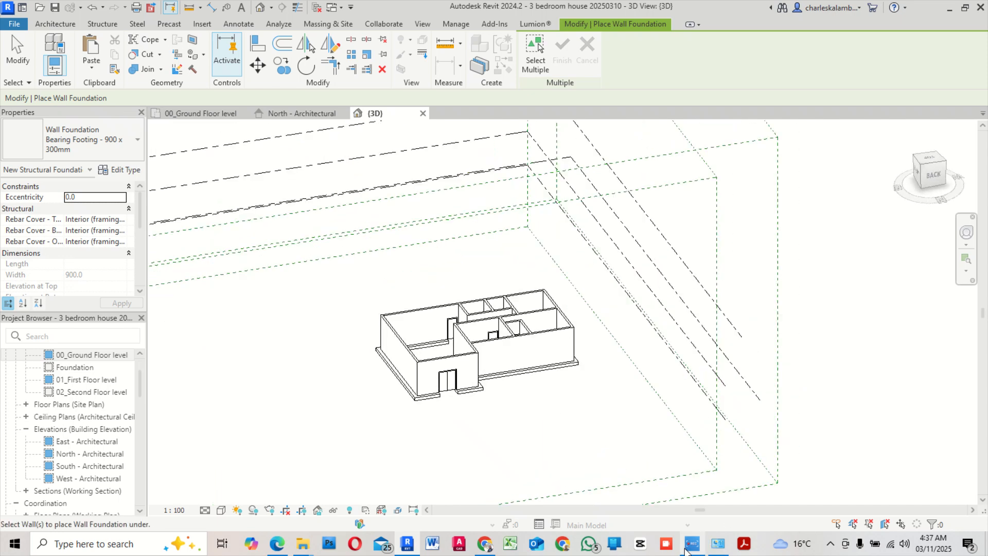
mouse_move(694, 550)
scroll(462, 412, up, 3)
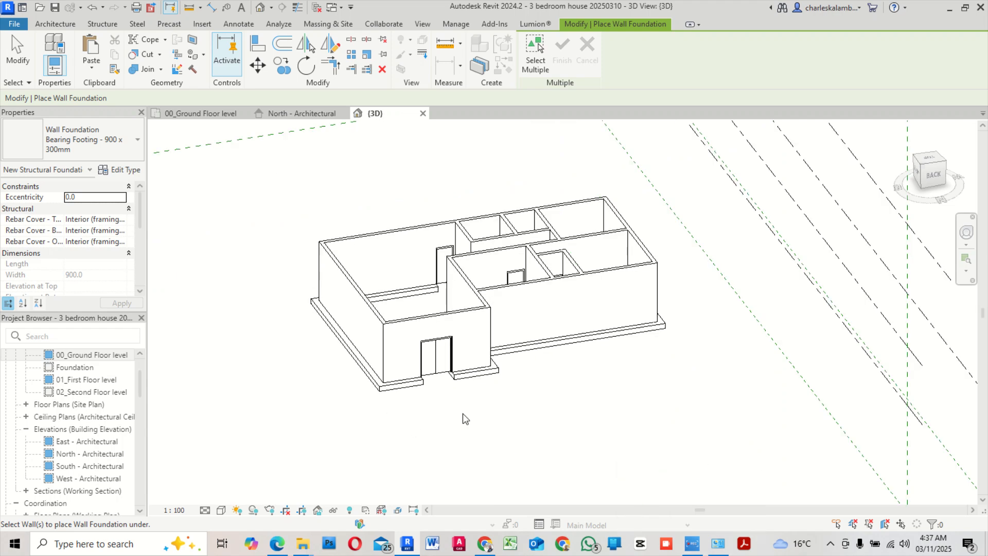
click(200, 113)
scroll(629, 352, up, 5)
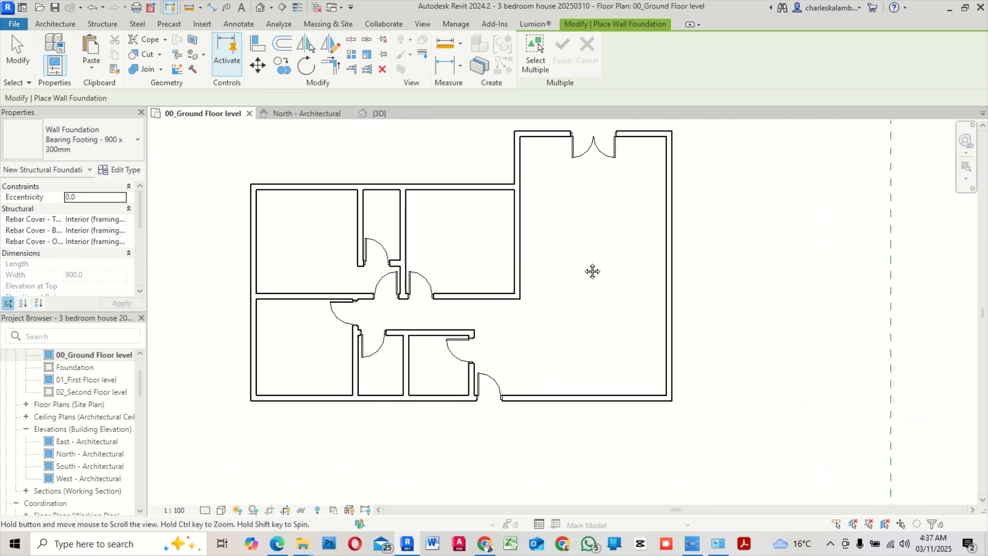